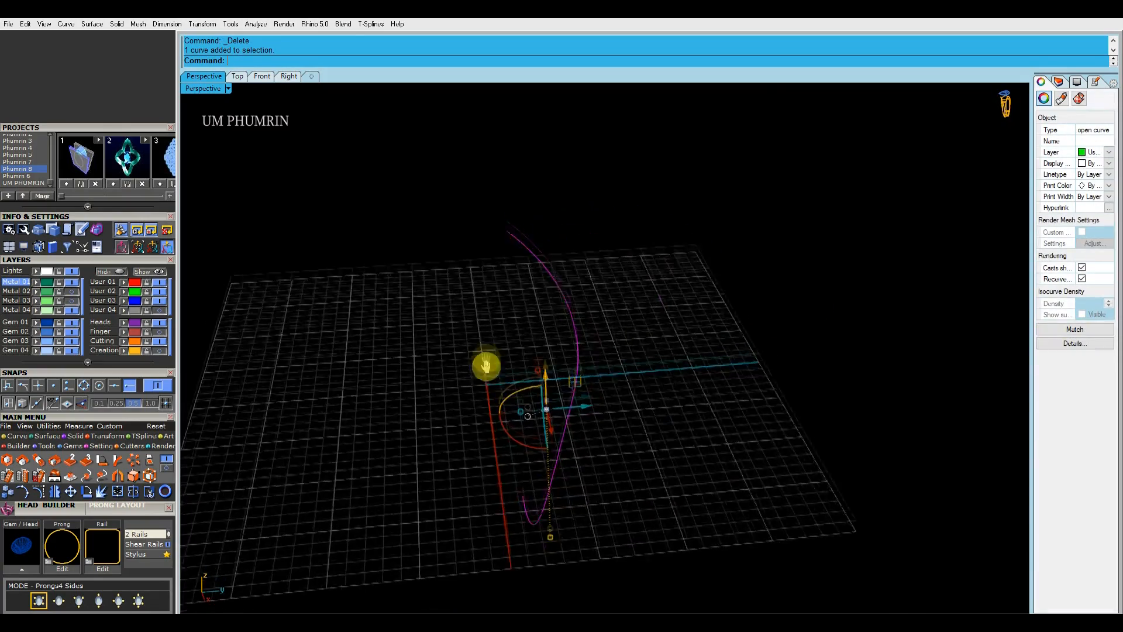
Loft a surface between the two open side curves of the ring half.
{"action": "left_click", "coordinate": [519, 332]}
{"action": "key", "text": "ctrl+a"}
{"action": "right_click", "coordinate": [547, 359]}
{"action": "key", "text": "Return"}
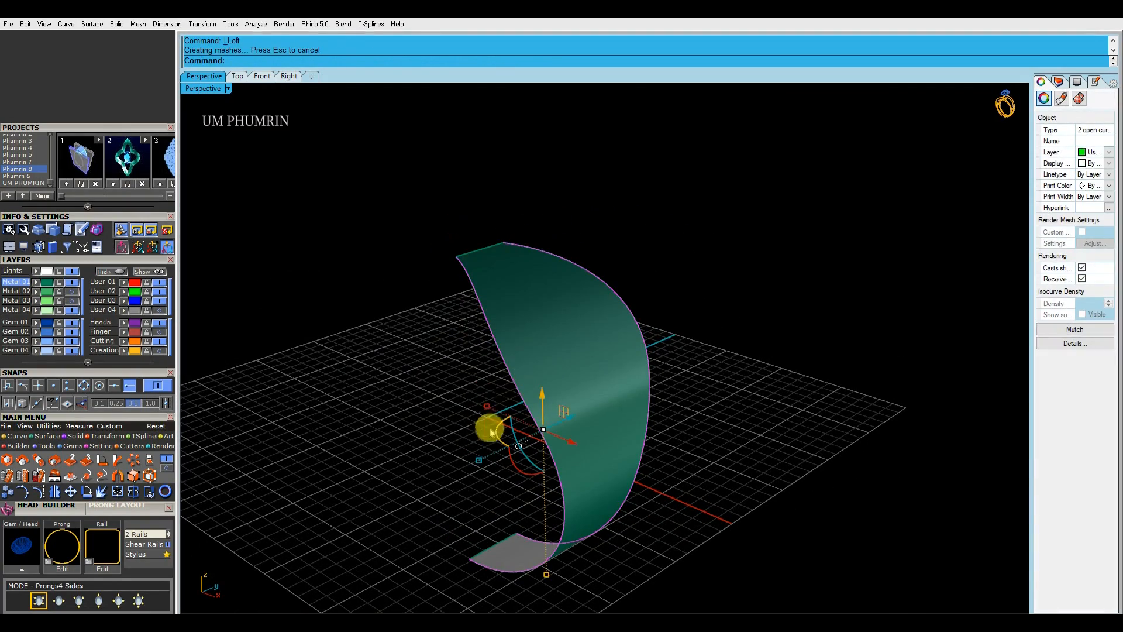
Mirror the lofted surface to complete the ring band, and lock both surfaces.
{"action": "left_click", "coordinate": [564, 344]}
{"action": "key", "text": "ctrl+m"}
{"action": "left_click", "coordinate": [374, 330], "text": "shift"}
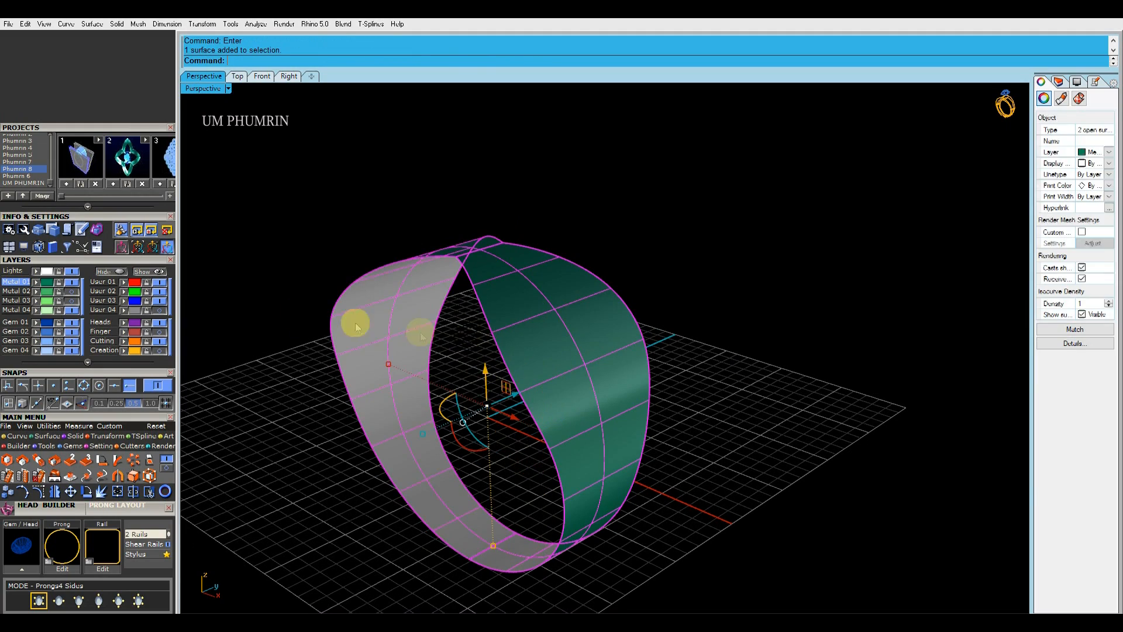
{"action": "key", "text": "ctrl+l"}
Show the side curve's control points and adjust its upper end point to reshape the top of the band.
{"action": "right_click_drag", "start_coordinate": [467, 311], "coordinate": [576, 345]}
{"action": "left_click", "coordinate": [643, 330]}
{"action": "left_click", "coordinate": [44, 491]}
{"action": "left_click", "coordinate": [577, 258]}
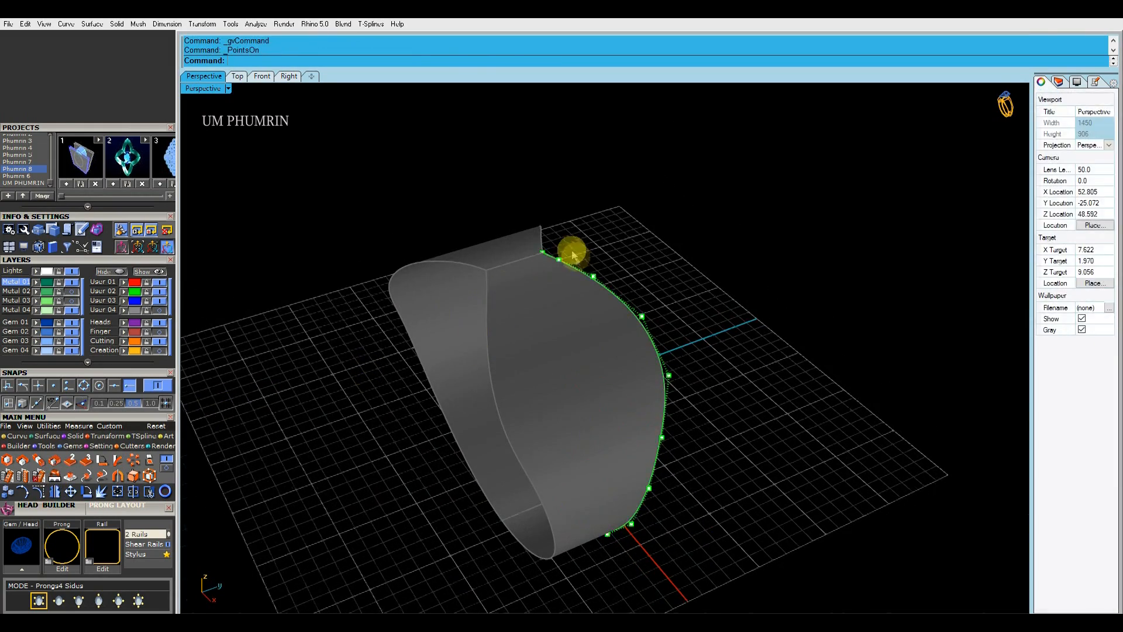
{"action": "scroll", "coordinate": [557, 245], "scroll_direction": "up", "scroll_amount": 5}
{"action": "left_click", "coordinate": [550, 225]}
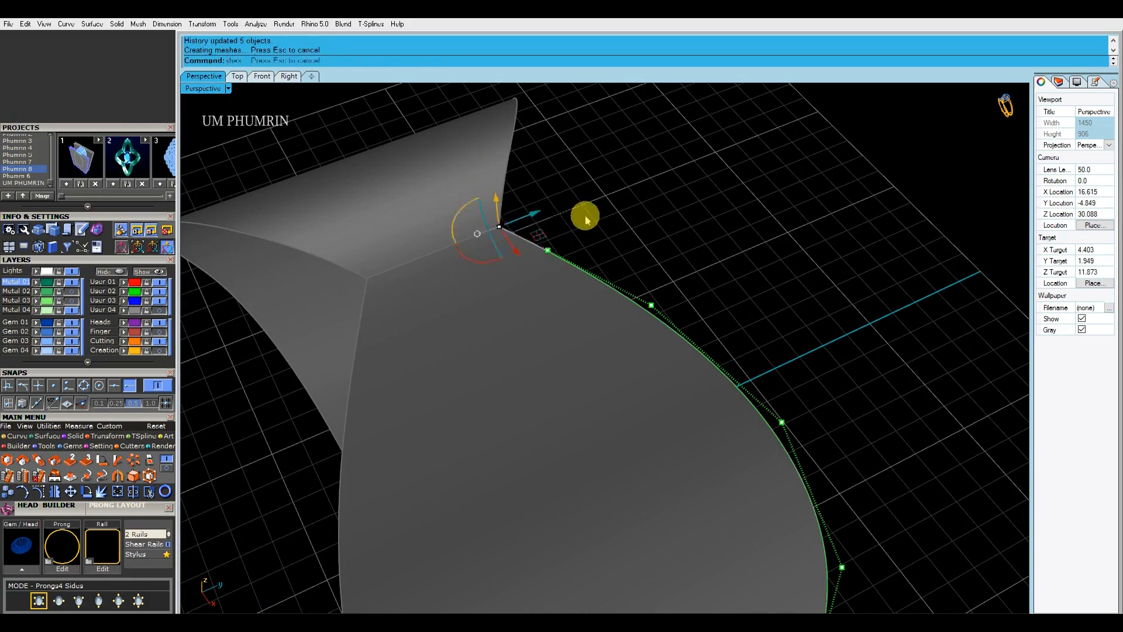
{"action": "scroll", "coordinate": [618, 244], "scroll_direction": "down", "scroll_amount": 5}
{"action": "mouse_move", "coordinate": [618, 244]}
{"action": "right_mouse_down"}
{"action": "mouse_move", "coordinate": [653, 315]}
{"action": "mouse_move", "coordinate": [619, 218]}
{"action": "mouse_move", "coordinate": [611, 237]}
{"action": "right_mouse_up"}
{"action": "left_click_drag", "start_coordinate": [529, 221], "coordinate": [585, 247]}
Move the control point at the upper shoulder of the side curve to refine the band's bulge.
{"action": "scroll", "coordinate": [579, 249], "scroll_direction": "up", "scroll_amount": 5}
{"action": "scroll", "coordinate": [624, 230], "scroll_direction": "down", "scroll_amount": 5}
{"action": "right_click_drag", "start_coordinate": [624, 230], "coordinate": [643, 257]}
{"action": "left_click", "coordinate": [645, 259]}
{"action": "scroll", "coordinate": [679, 288], "scroll_direction": "up", "scroll_amount": 2}
{"action": "left_click_drag", "start_coordinate": [683, 286], "coordinate": [684, 287]}
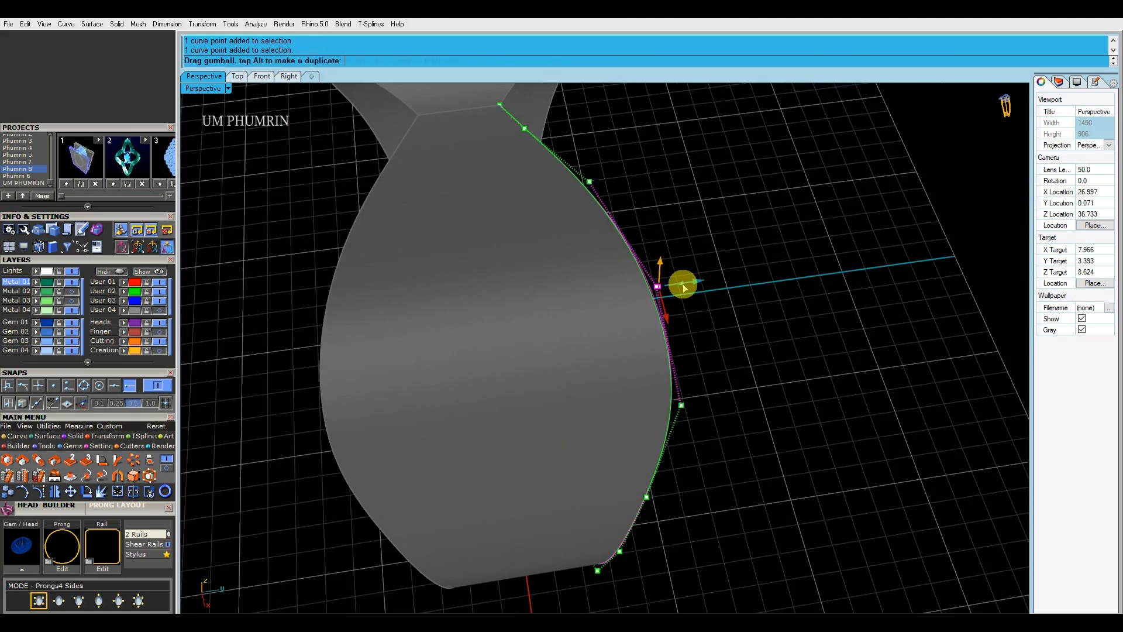
{"action": "scroll", "coordinate": [694, 316], "scroll_direction": "down", "scroll_amount": 5}
{"action": "right_click_drag", "start_coordinate": [694, 315], "coordinate": [622, 306]}
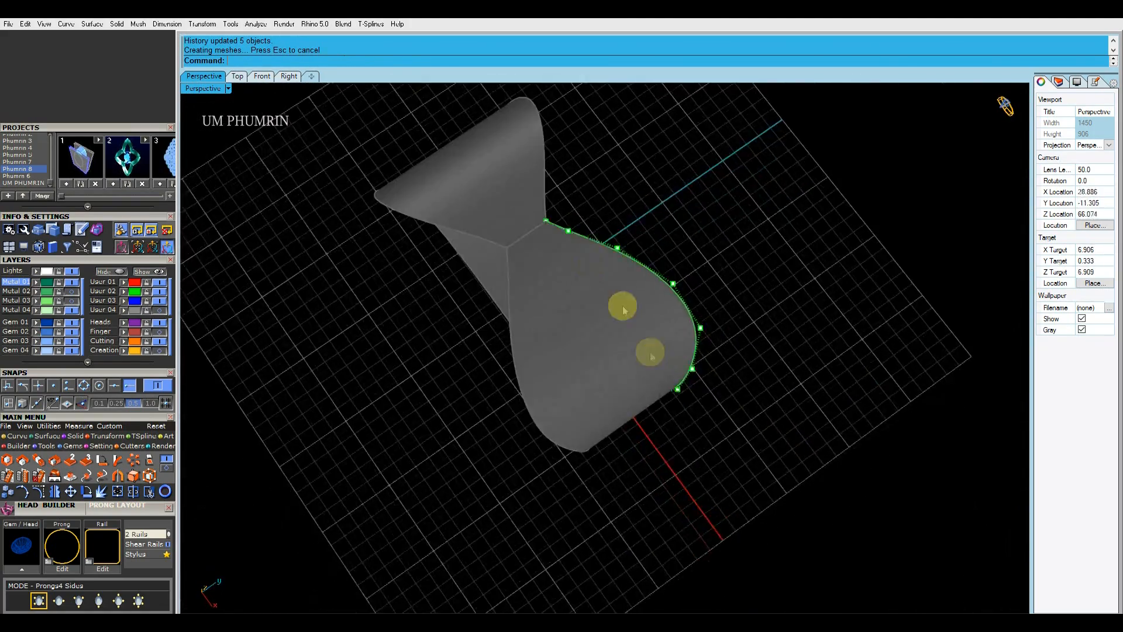
Adjust the control point near the top end of the side curve to smooth the transition to the peak.
{"action": "scroll", "coordinate": [621, 306], "scroll_direction": "up", "scroll_amount": 5}
{"action": "left_click", "coordinate": [577, 272]}
{"action": "scroll", "coordinate": [579, 273], "scroll_direction": "up", "scroll_amount": 3}
{"action": "left_click_drag", "start_coordinate": [584, 258], "coordinate": [586, 259]}
{"action": "scroll", "coordinate": [604, 321], "scroll_direction": "down", "scroll_amount": 4}
{"action": "right_click_drag", "start_coordinate": [604, 321], "coordinate": [652, 322]}
{"action": "scroll", "coordinate": [590, 262], "scroll_direction": "up", "scroll_amount": 2}
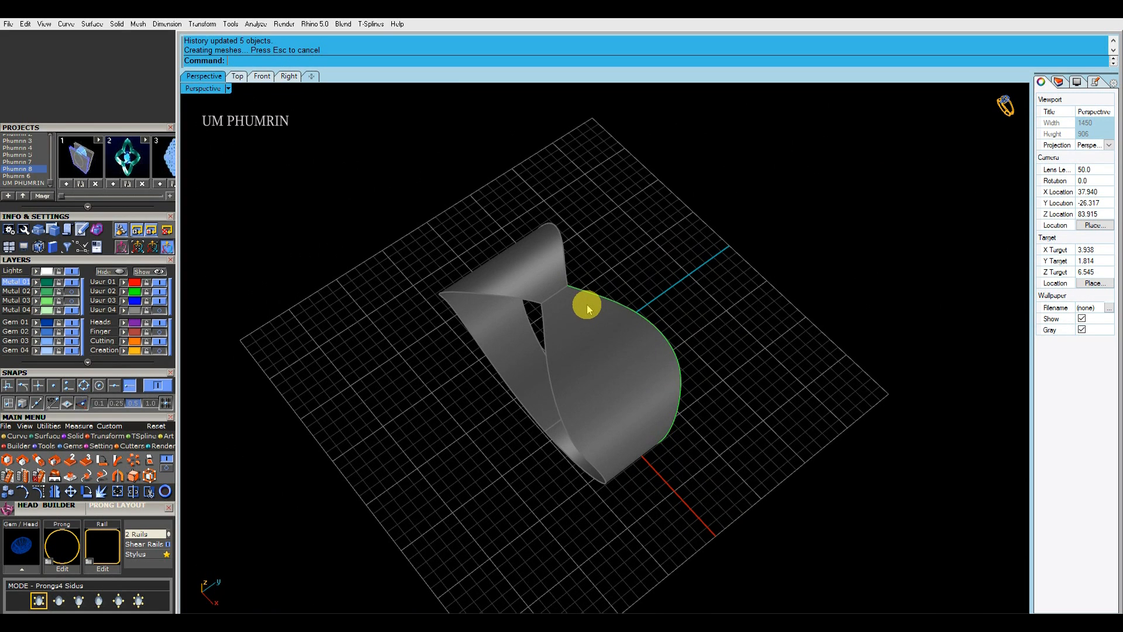
Unlock the band surfaces and hide the User 02 layer holding the construction curves.
{"action": "right_click_drag", "start_coordinate": [587, 308], "coordinate": [602, 283]}
{"action": "key", "text": "ctrl+alt+l"}
{"action": "left_click_drag", "start_coordinate": [667, 281], "coordinate": [629, 313]}
{"action": "left_click", "coordinate": [669, 254]}
{"action": "left_click", "coordinate": [160, 292]}
Join the two band surfaces into one polysurface.
{"action": "left_click_drag", "start_coordinate": [602, 251], "coordinate": [544, 316]}
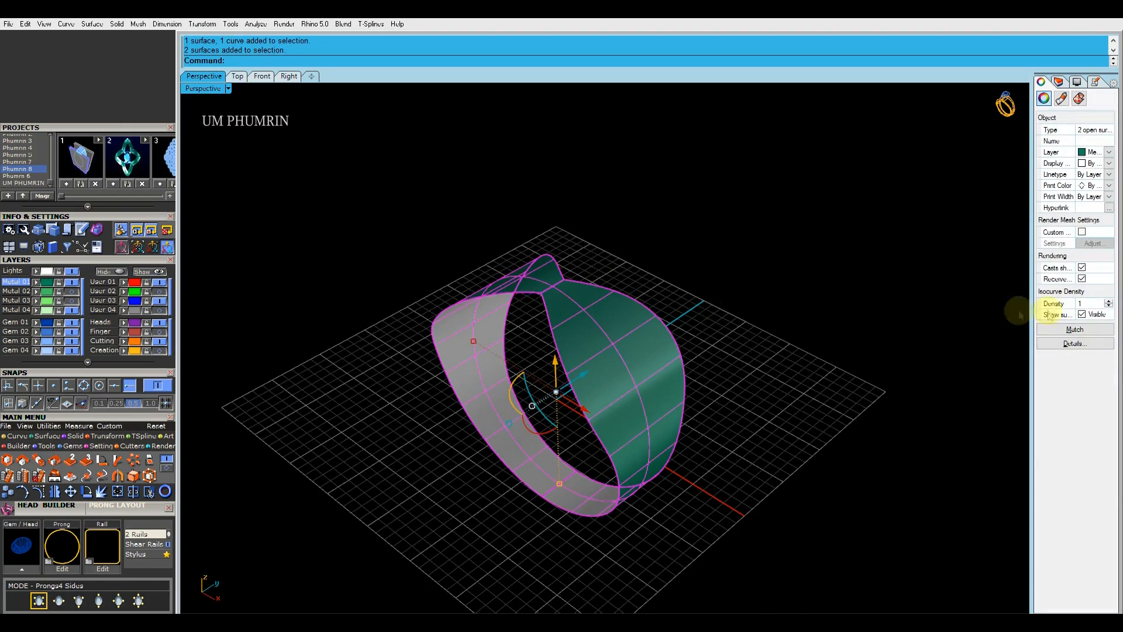
{"action": "scroll", "coordinate": [749, 292], "scroll_direction": "down", "scroll_amount": 2}
{"action": "key", "text": "ctrl+j"}
{"action": "scroll", "coordinate": [608, 322], "scroll_direction": "up", "scroll_amount": 4}
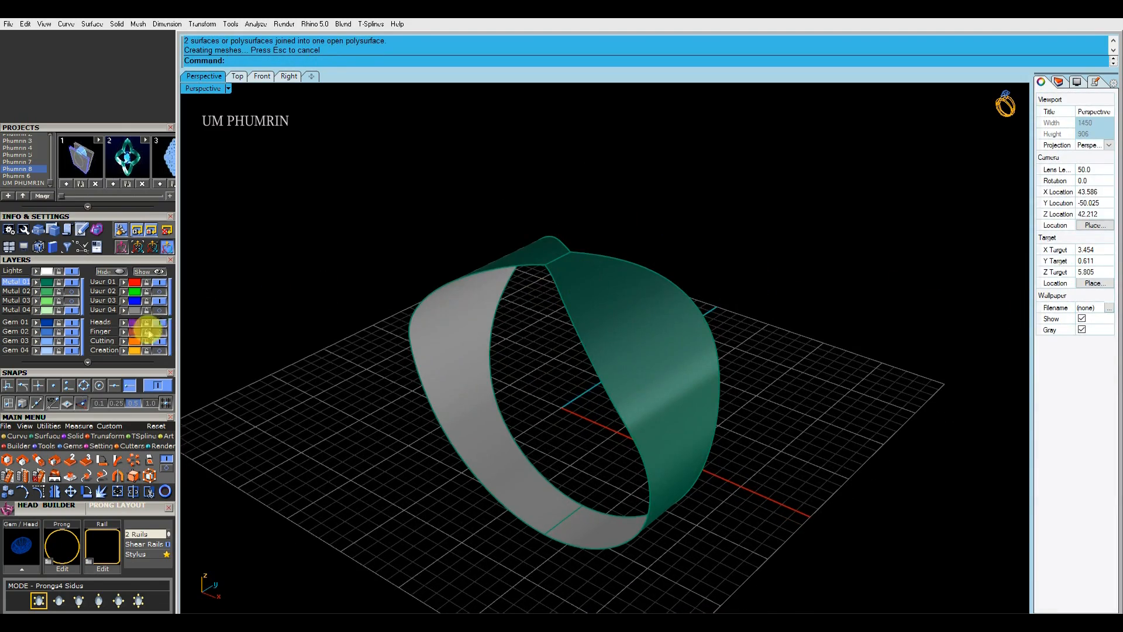
Show the Finger layer and extrude the finger rail to both sides into a cylinder wider than the band.
{"action": "left_click", "coordinate": [156, 331]}
{"action": "left_click", "coordinate": [544, 297]}
{"action": "right_click_drag", "start_coordinate": [452, 334], "coordinate": [514, 339]}
{"action": "key", "text": "ctrl+e"}
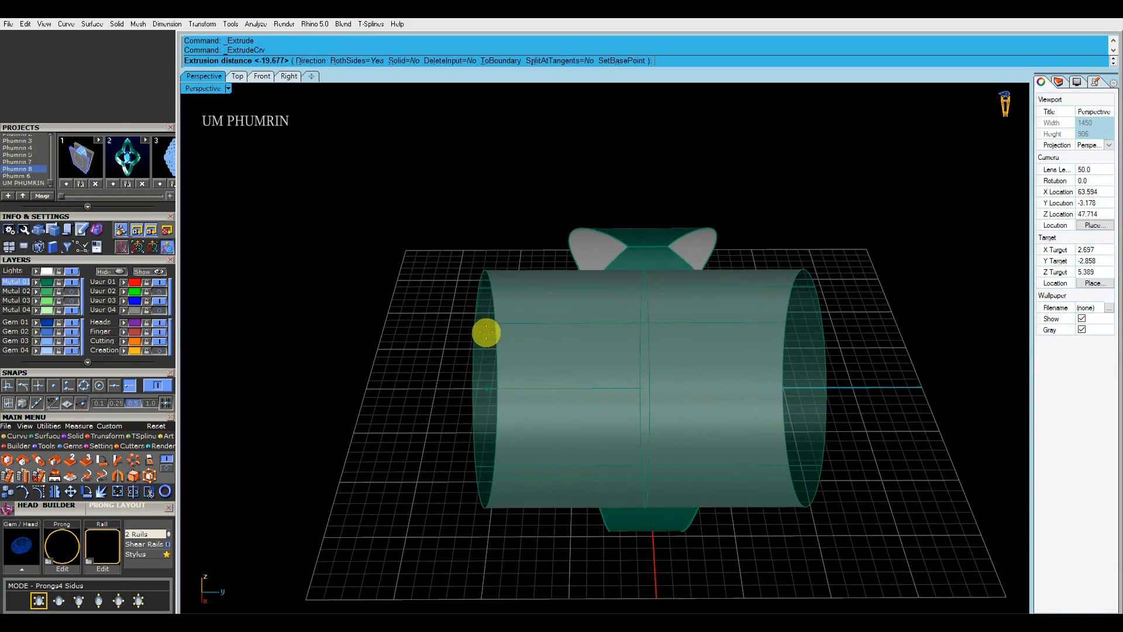
{"action": "right_click_drag", "start_coordinate": [807, 328], "coordinate": [604, 377]}
{"action": "left_click", "coordinate": [473, 348]}
Duplicate the band's border curves and delete the duplicate on one side.
{"action": "left_click", "coordinate": [696, 377]}
{"action": "key", "text": "ctrl+b"}
{"action": "left_click_drag", "start_coordinate": [675, 252], "coordinate": [617, 282]}
{"action": "left_click", "coordinate": [602, 283], "text": "ctrl"}
{"action": "key", "text": "Delete"}
{"action": "right_click_drag", "start_coordinate": [603, 293], "coordinate": [667, 297]}
Pull the remaining border curve onto the finger cylinder and delete the cylinder.
{"action": "left_click", "coordinate": [529, 333]}
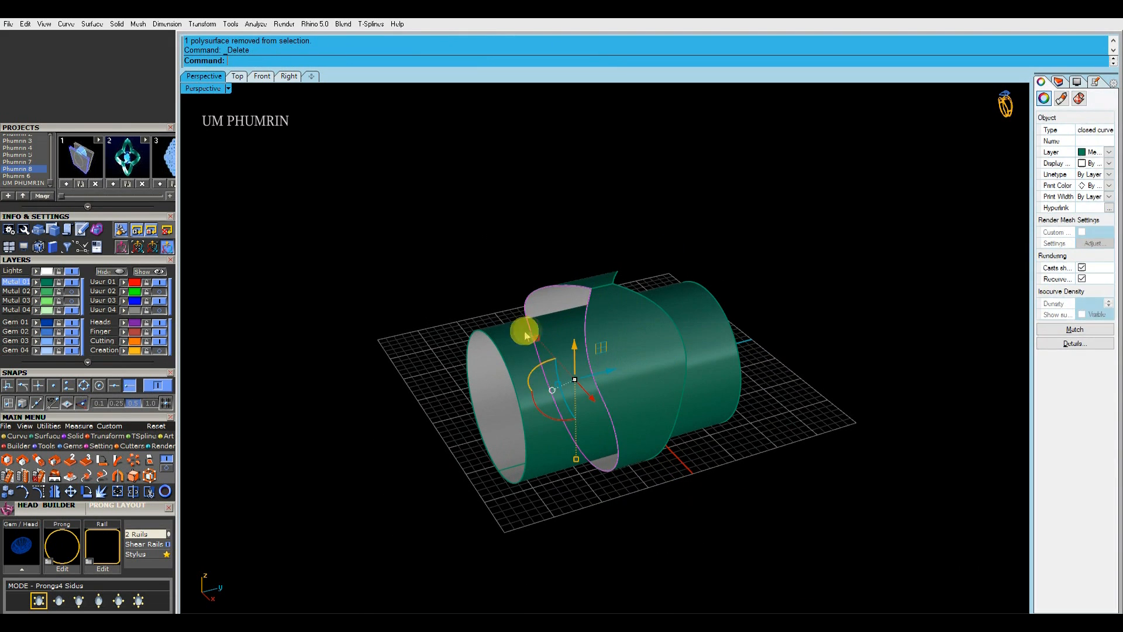
{"action": "left_click", "coordinate": [530, 334]}
{"action": "left_click", "coordinate": [18, 435]}
{"action": "left_click", "coordinate": [70, 474]}
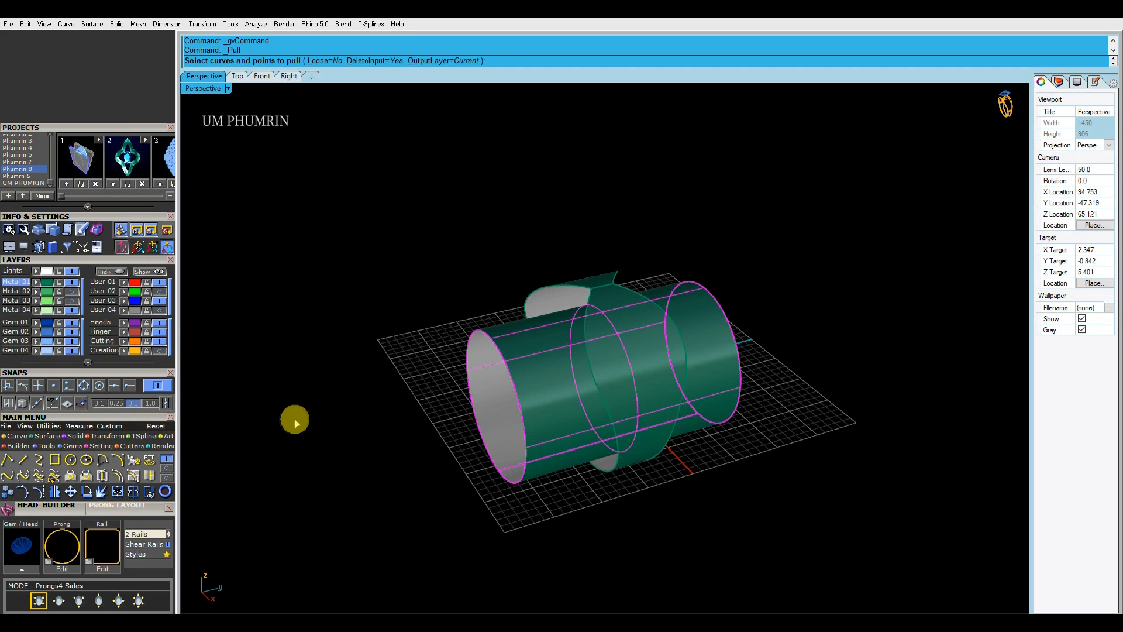
{"action": "scroll", "coordinate": [585, 325], "scroll_direction": "up", "scroll_amount": 3}
{"action": "left_click", "coordinate": [579, 322]}
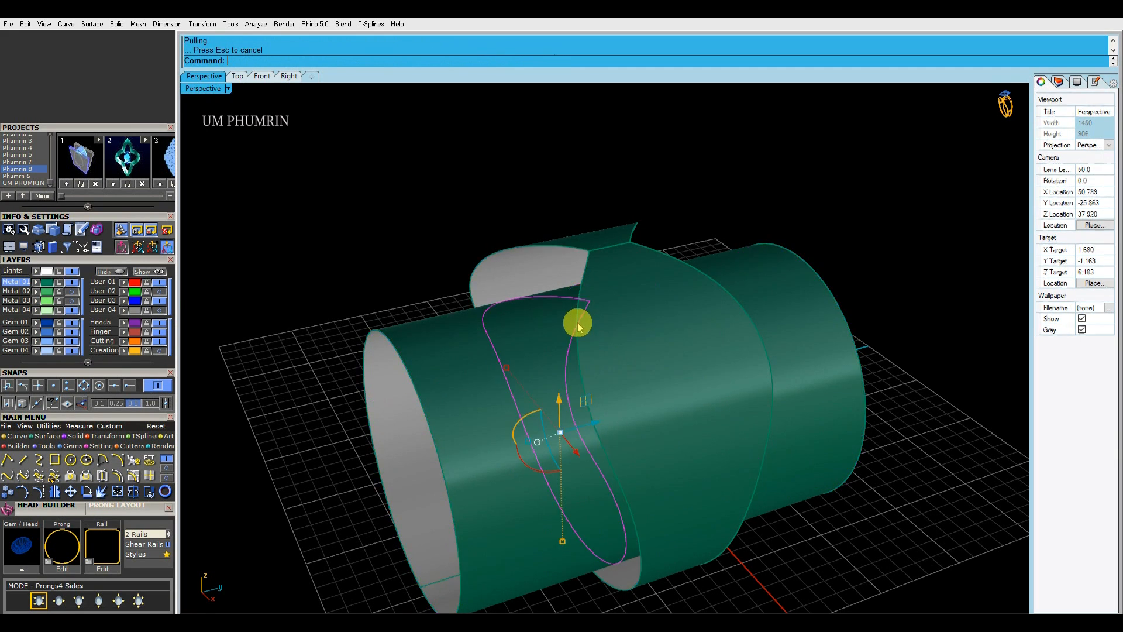
{"action": "scroll", "coordinate": [527, 334], "scroll_direction": "down", "scroll_amount": 3}
{"action": "key", "text": "Delete"}
Set up cage editing with a bounding box around the pulled curve in the Right view.
{"action": "left_click", "coordinate": [556, 349]}
{"action": "left_click", "coordinate": [289, 77]}
{"action": "scroll", "coordinate": [490, 250], "scroll_direction": "up", "scroll_amount": 3}
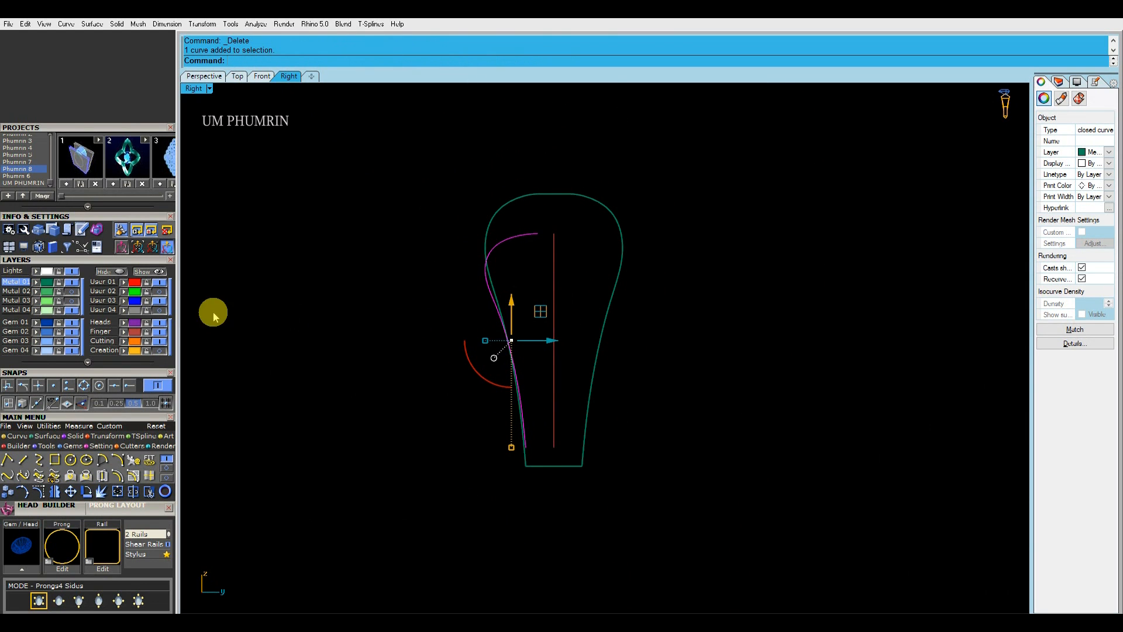
{"action": "left_click", "coordinate": [109, 437]}
{"action": "left_click", "coordinate": [149, 475]}
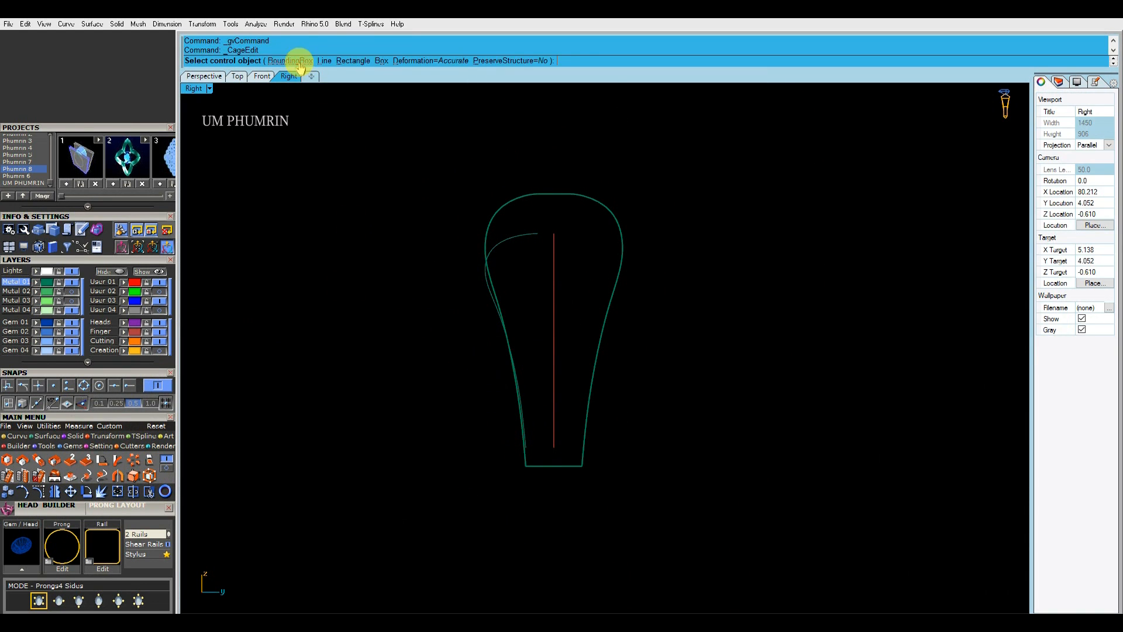
{"action": "scroll", "coordinate": [531, 305], "scroll_direction": "up", "scroll_amount": 8}
Move the lowest row of cage points to bring the pulled curve closer to the band's profile.
{"action": "left_click_drag", "start_coordinate": [424, 280], "coordinate": [547, 304]}
{"action": "right_click_drag", "start_coordinate": [539, 327], "coordinate": [527, 238]}
{"action": "left_click_drag", "start_coordinate": [331, 393], "coordinate": [635, 497]}
{"action": "scroll", "coordinate": [539, 464], "scroll_direction": "up", "scroll_amount": 4}
{"action": "left_click_drag", "start_coordinate": [518, 466], "coordinate": [518, 466]}
{"action": "scroll", "coordinate": [535, 465], "scroll_direction": "down", "scroll_amount": 12}
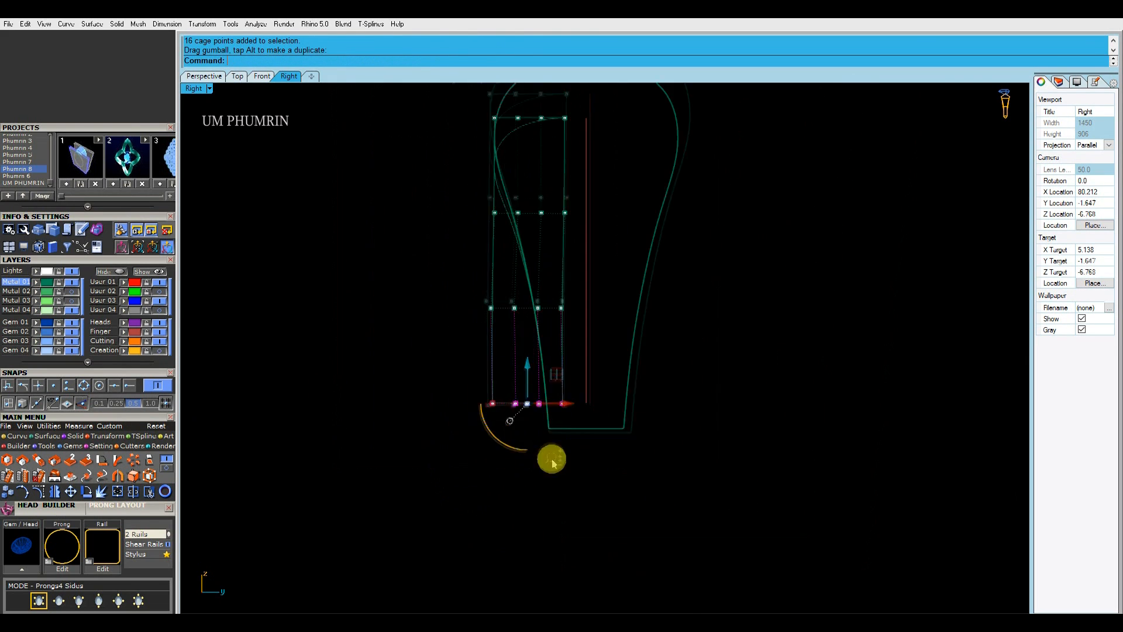
Shift a middle row of cage points to refine the pulled curve along the band's outline.
{"action": "left_click_drag", "start_coordinate": [449, 276], "coordinate": [656, 326]}
{"action": "scroll", "coordinate": [571, 299], "scroll_direction": "up", "scroll_amount": 4}
{"action": "left_click_drag", "start_coordinate": [580, 293], "coordinate": [582, 292]}
{"action": "scroll", "coordinate": [582, 293], "scroll_direction": "down", "scroll_amount": 5}
{"action": "right_click_drag", "start_coordinate": [583, 320], "coordinate": [581, 362]}
{"action": "left_click", "coordinate": [205, 77]}
{"action": "right_click_drag", "start_coordinate": [446, 288], "coordinate": [526, 275]}
Fine-tune the curve's cage points in the Right view and delete the control cage.
{"action": "left_click", "coordinate": [289, 76]}
{"action": "left_click_drag", "start_coordinate": [657, 365], "coordinate": [656, 364]}
{"action": "scroll", "coordinate": [579, 330], "scroll_direction": "up", "scroll_amount": 6}
{"action": "scroll", "coordinate": [534, 398], "scroll_direction": "down", "scroll_amount": 6}
{"action": "left_click", "coordinate": [562, 359]}
{"action": "key", "text": "Delete"}
Extrude the finger rail again to both sides in the Perspective view.
{"action": "left_click", "coordinate": [214, 76]}
{"action": "mouse_move", "coordinate": [514, 221]}
{"action": "right_mouse_down"}
{"action": "mouse_move", "coordinate": [517, 257]}
{"action": "mouse_move", "coordinate": [584, 266]}
{"action": "right_mouse_up"}
{"action": "left_click", "coordinate": [551, 310]}
{"action": "right_click_drag", "start_coordinate": [552, 310], "coordinate": [527, 252]}
{"action": "key", "text": "ctrl+e"}
{"action": "left_click", "coordinate": [405, 283]}
Cut the extruded finger surface with the side curves and delete the excess outside the band.
{"action": "right_click_drag", "start_coordinate": [412, 280], "coordinate": [576, 212]}
{"action": "left_click", "coordinate": [499, 298]}
{"action": "left_click", "coordinate": [685, 225]}
{"action": "key", "text": "Delete"}
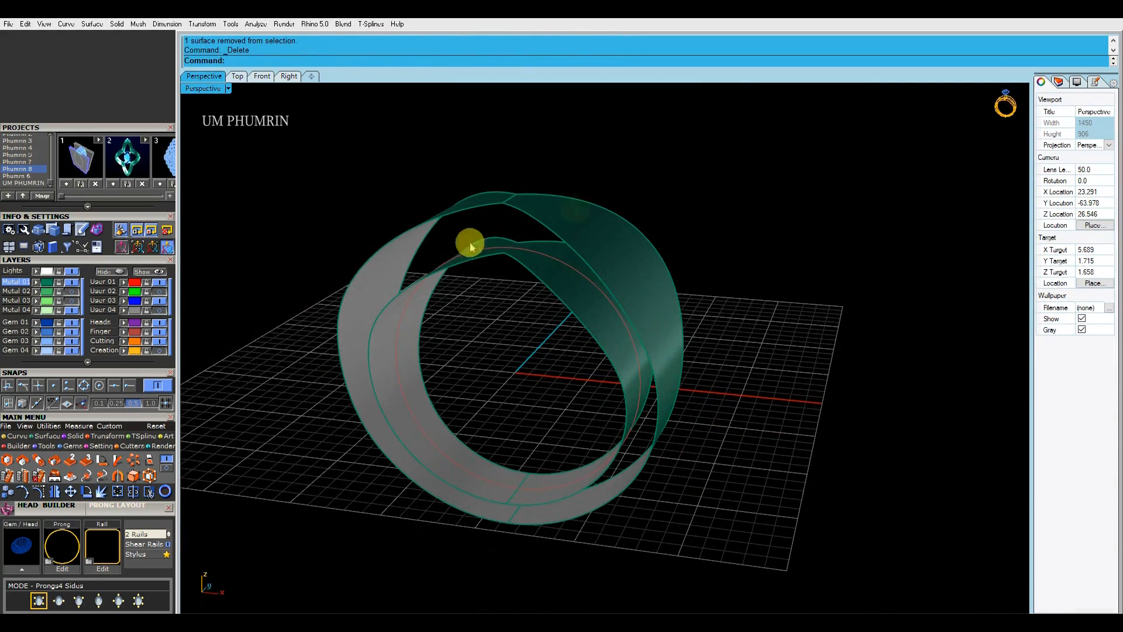
Hide the Finger layer and delete the leftover curves, keeping the inner and outer band surfaces.
{"action": "left_click", "coordinate": [163, 332]}
{"action": "left_click_drag", "start_coordinate": [612, 163], "coordinate": [549, 281]}
{"action": "left_click", "coordinate": [550, 278], "text": "ctrl"}
{"action": "left_click", "coordinate": [620, 241], "text": "ctrl"}
{"action": "key", "text": "Delete"}
Isolate the border curves of the inner and outer band surfaces by hiding the surfaces.
{"action": "scroll", "coordinate": [629, 236], "scroll_direction": "down", "scroll_amount": 3}
{"action": "left_click_drag", "start_coordinate": [665, 193], "coordinate": [554, 300]}
{"action": "right_click", "coordinate": [120, 274]}
{"action": "right_click_drag", "start_coordinate": [522, 323], "coordinate": [500, 346]}
Build a side surface between the inner and outer border curves on one side, connecting their top corners.
{"action": "left_click_drag", "start_coordinate": [482, 328], "coordinate": [432, 339]}
{"action": "right_click_drag", "start_coordinate": [543, 319], "coordinate": [590, 327]}
{"action": "key", "text": "Return"}
{"action": "scroll", "coordinate": [545, 309], "scroll_direction": "up", "scroll_amount": 4}
{"action": "left_click", "coordinate": [540, 313]}
{"action": "left_click", "coordinate": [538, 266]}
{"action": "right_click", "coordinate": [538, 274]}
Draw a line between the top corners of the other two border curves and build the opposite side surface.
{"action": "left_click", "coordinate": [640, 297]}
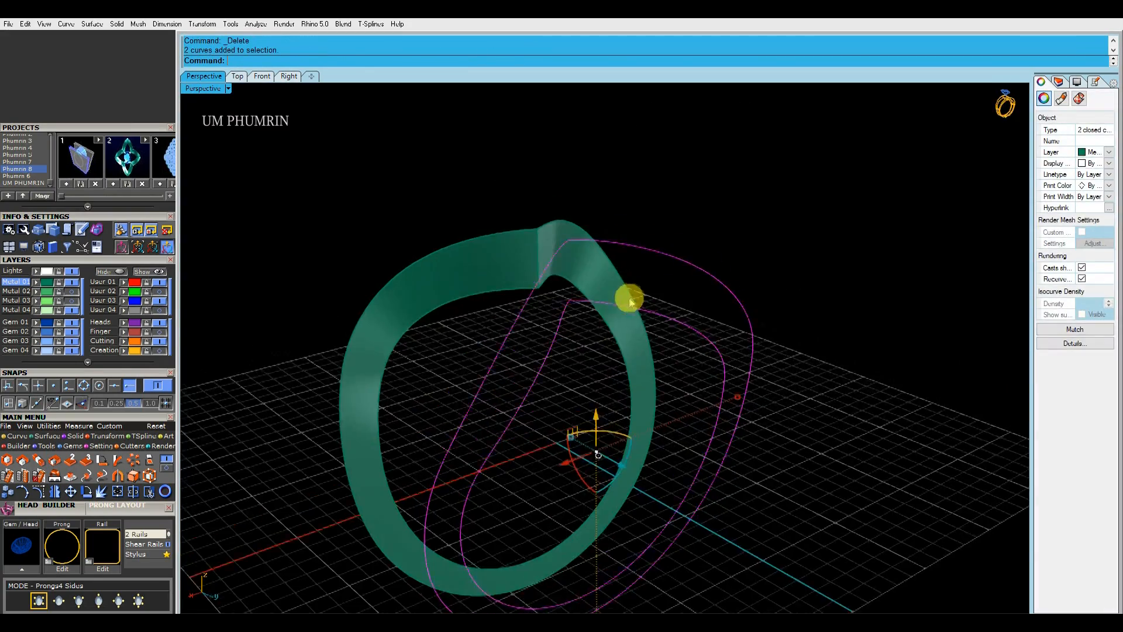
{"action": "type", "text": "l"}
{"action": "key", "text": "Return"}
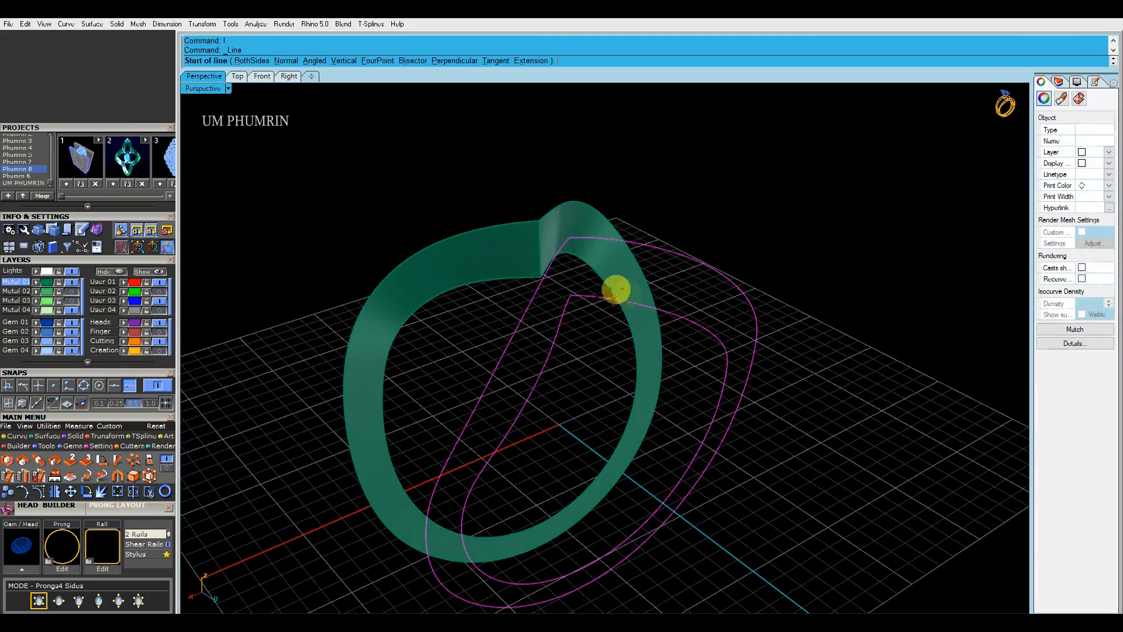
{"action": "scroll", "coordinate": [590, 292], "scroll_direction": "up", "scroll_amount": 3}
{"action": "left_click", "coordinate": [553, 295]}
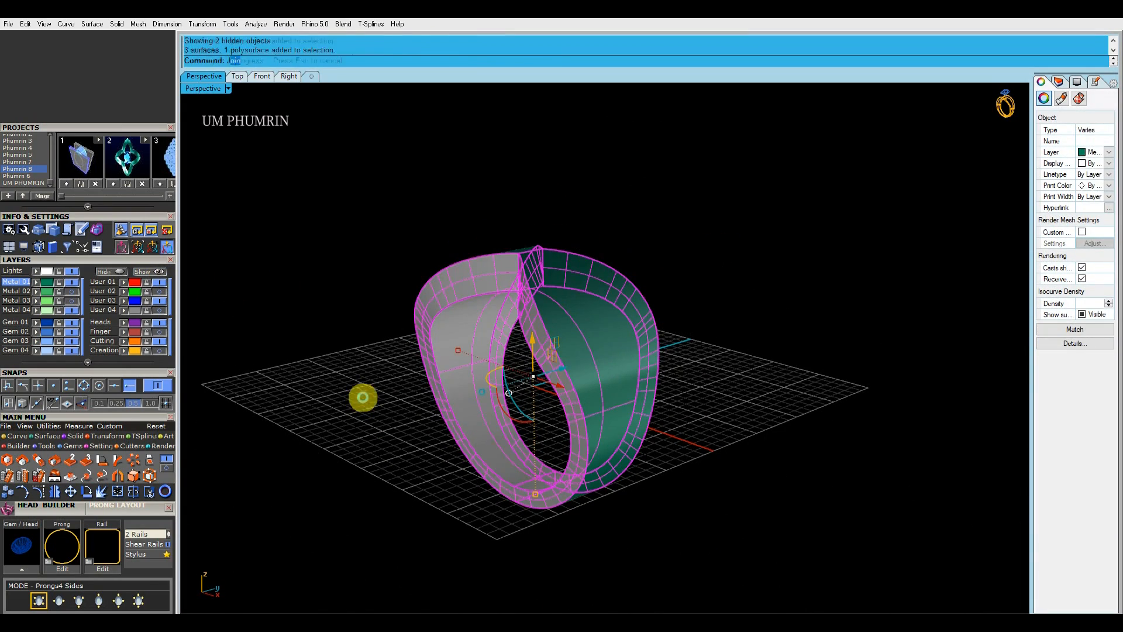
Show the hidden surfaces and join all four into one closed ring polysurface.
{"action": "left_click", "coordinate": [855, 316]}
{"action": "right_click_drag", "start_coordinate": [855, 316], "coordinate": [769, 335]}
{"action": "scroll", "coordinate": [769, 335], "scroll_direction": "down", "scroll_amount": 2}
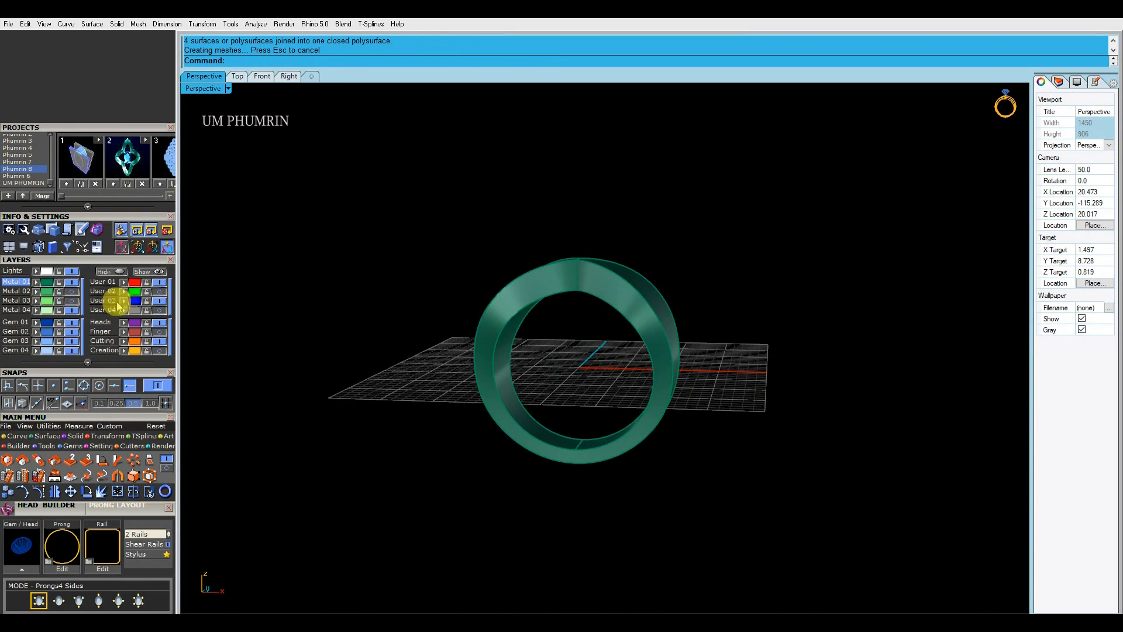
Show the Metal 02 layer and move the object at the ring's top to the Metal 01 layer.
{"action": "left_click", "coordinate": [71, 291]}
{"action": "mouse_move", "coordinate": [441, 301]}
{"action": "right_mouse_down"}
{"action": "mouse_move", "coordinate": [351, 303]}
{"action": "mouse_move", "coordinate": [472, 271]}
{"action": "mouse_move", "coordinate": [470, 288]}
{"action": "mouse_move", "coordinate": [328, 313]}
{"action": "mouse_move", "coordinate": [461, 300]}
{"action": "mouse_move", "coordinate": [359, 286]}
{"action": "mouse_move", "coordinate": [459, 296]}
{"action": "right_mouse_up"}
{"action": "left_click", "coordinate": [584, 278]}
{"action": "left_click", "coordinate": [38, 283]}
{"action": "left_click", "coordinate": [349, 305]}
{"action": "type", "text": "g"}
{"action": "mouse_move", "coordinate": [357, 303]}
{"action": "right_mouse_down"}
{"action": "mouse_move", "coordinate": [393, 366]}
{"action": "mouse_move", "coordinate": [427, 349]}
{"action": "mouse_move", "coordinate": [482, 345]}
{"action": "mouse_move", "coordinate": [517, 314]}
{"action": "mouse_move", "coordinate": [468, 323]}
{"action": "mouse_move", "coordinate": [439, 298]}
{"action": "mouse_move", "coordinate": [542, 357]}
{"action": "mouse_move", "coordinate": [423, 338]}
{"action": "mouse_move", "coordinate": [719, 303]}
{"action": "mouse_move", "coordinate": [478, 304]}
{"action": "mouse_move", "coordinate": [596, 269]}
{"action": "mouse_move", "coordinate": [389, 284]}
{"action": "right_mouse_up"}
{"action": "key", "text": "Return"}
{"action": "left_click", "coordinate": [347, 354]}
{"action": "key", "text": "ctrl+z"}
Isolate the curved round-ended tube and extract an isocurve along its length.
{"action": "left_click", "coordinate": [596, 269]}
{"action": "right_click", "coordinate": [115, 276]}
{"action": "scroll", "coordinate": [550, 286], "scroll_direction": "up", "scroll_amount": 3}
{"action": "right_click_drag", "start_coordinate": [491, 286], "coordinate": [570, 303]}
{"action": "type", "text": "E"}
{"action": "left_click", "coordinate": [570, 303]}
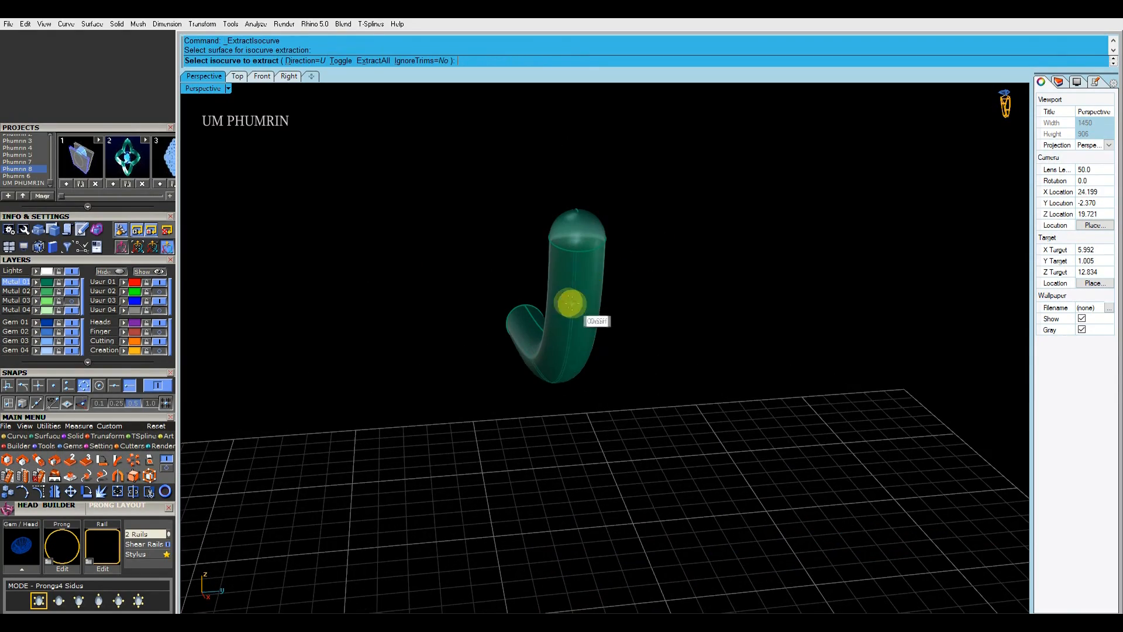
{"action": "right_click", "coordinate": [582, 261]}
{"action": "right_click_drag", "start_coordinate": [583, 261], "coordinate": [591, 283]}
{"action": "left_click", "coordinate": [567, 283]}
Duplicate an edge of the curved tube.
{"action": "type", "text": "DE"}
{"action": "left_click", "coordinate": [572, 317]}
{"action": "right_click", "coordinate": [574, 318]}
Delete the tube and the surplus geometry, keeping only the single lengthwise curve.
{"action": "left_click", "coordinate": [632, 321]}
{"action": "key", "text": "Delete"}
{"action": "right_click_drag", "start_coordinate": [631, 321], "coordinate": [693, 365]}
{"action": "left_click_drag", "start_coordinate": [693, 365], "coordinate": [541, 401]}
{"action": "right_click", "coordinate": [581, 298]}
{"action": "key", "text": "Delete"}
Rebuild the remaining lengthwise curve with fewer control points.
{"action": "right_click_drag", "start_coordinate": [560, 339], "coordinate": [561, 368], "text": "shift"}
{"action": "type", "text": "RE"}
{"action": "right_click", "coordinate": [569, 371]}
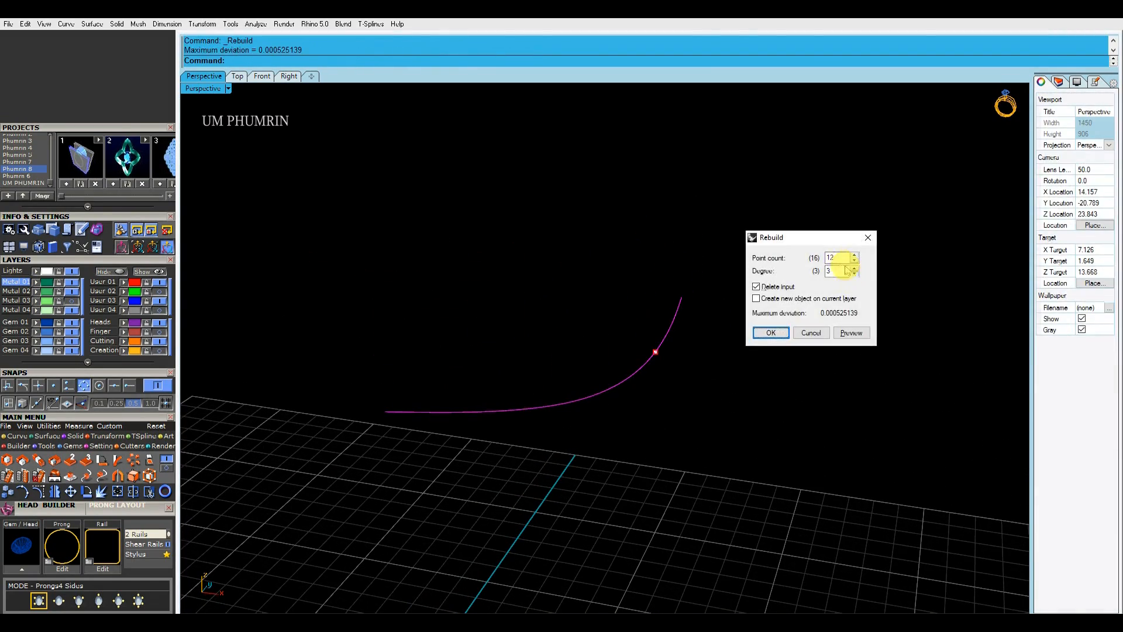
{"action": "left_click", "coordinate": [772, 332]}
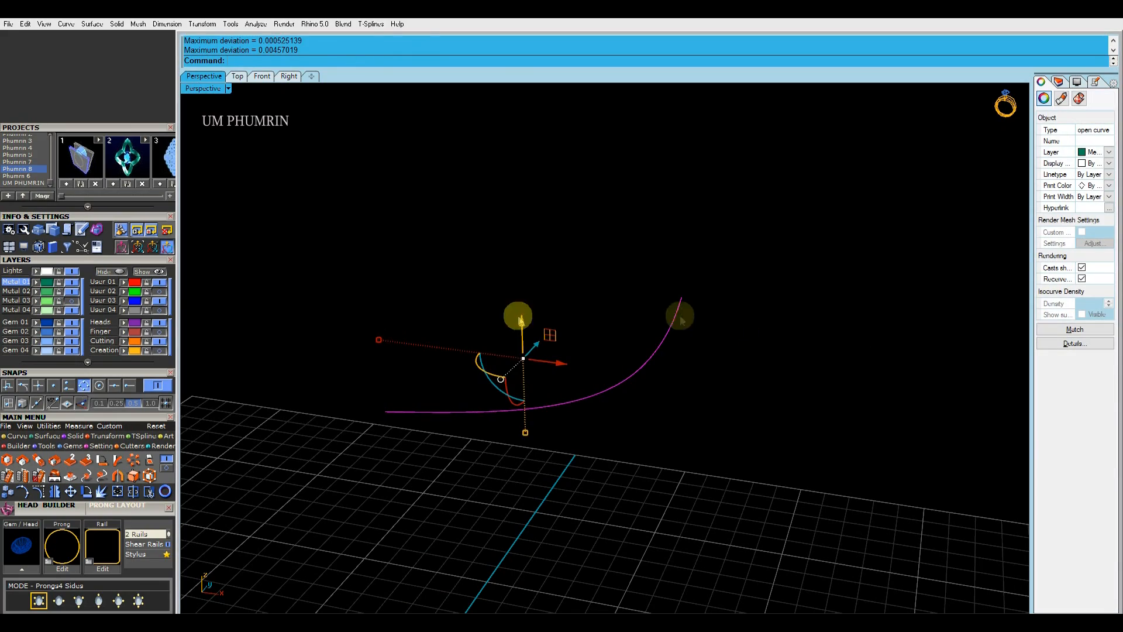
Show the hidden ring and stone cluster, delete the leftover geometry around the rebuilt curve and select the curve itself.
{"action": "left_click", "coordinate": [160, 273]}
{"action": "right_click_drag", "start_coordinate": [547, 310], "coordinate": [571, 286]}
{"action": "scroll", "coordinate": [617, 291], "scroll_direction": "down", "scroll_amount": 3}
{"action": "left_click_drag", "start_coordinate": [683, 347], "coordinate": [322, 302]}
{"action": "scroll", "coordinate": [491, 359], "scroll_direction": "up", "scroll_amount": 4}
{"action": "left_click", "coordinate": [502, 361], "text": "ctrl"}
{"action": "right_click_drag", "start_coordinate": [684, 350], "coordinate": [725, 310]}
{"action": "left_click", "coordinate": [755, 269], "text": "ctrl"}
{"action": "key", "text": "Delete"}
{"action": "scroll", "coordinate": [749, 311], "scroll_direction": "down", "scroll_amount": 4}
{"action": "left_click_drag", "start_coordinate": [734, 310], "coordinate": [652, 269]}
{"action": "right_click_drag", "start_coordinate": [664, 301], "coordinate": [682, 288]}
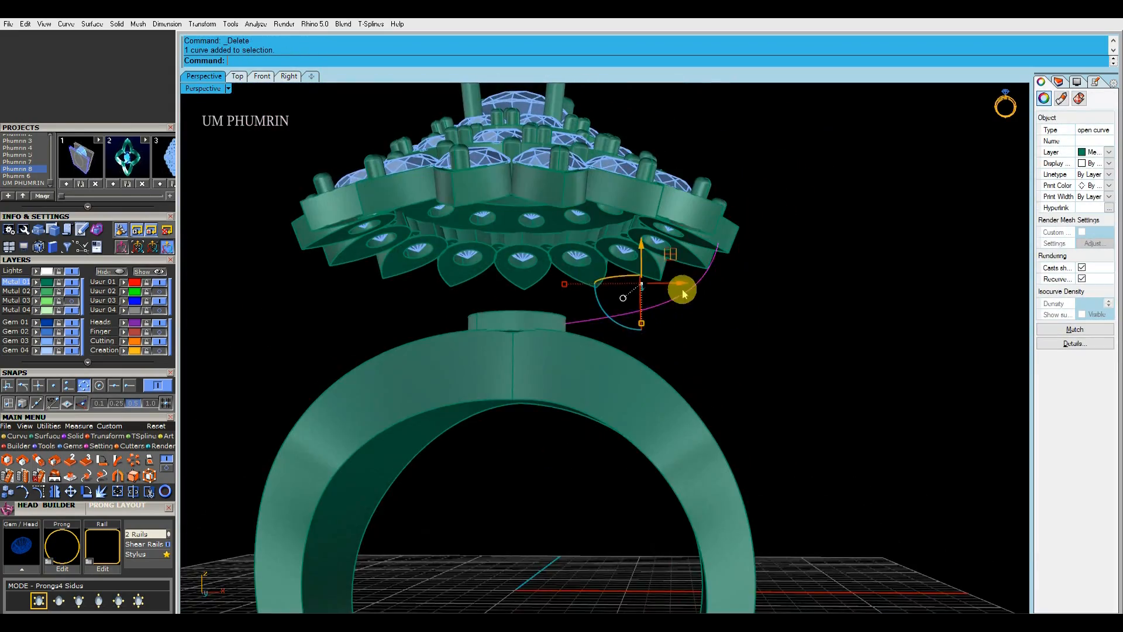
Create a pipe with round caps along the rebuilt curve between the band's collar and the stone cluster, working in the Front view.
{"action": "left_click", "coordinate": [288, 78]}
{"action": "left_click", "coordinate": [262, 77]}
{"action": "scroll", "coordinate": [581, 258], "scroll_direction": "down", "scroll_amount": 1}
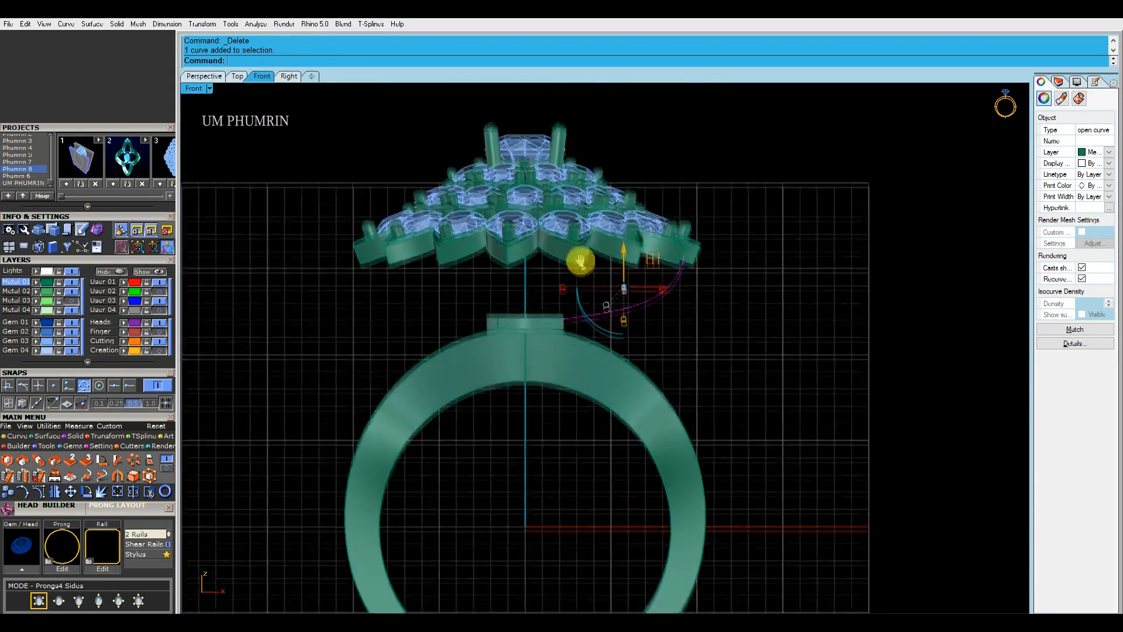
{"action": "scroll", "coordinate": [581, 251], "scroll_direction": "up", "scroll_amount": 1}
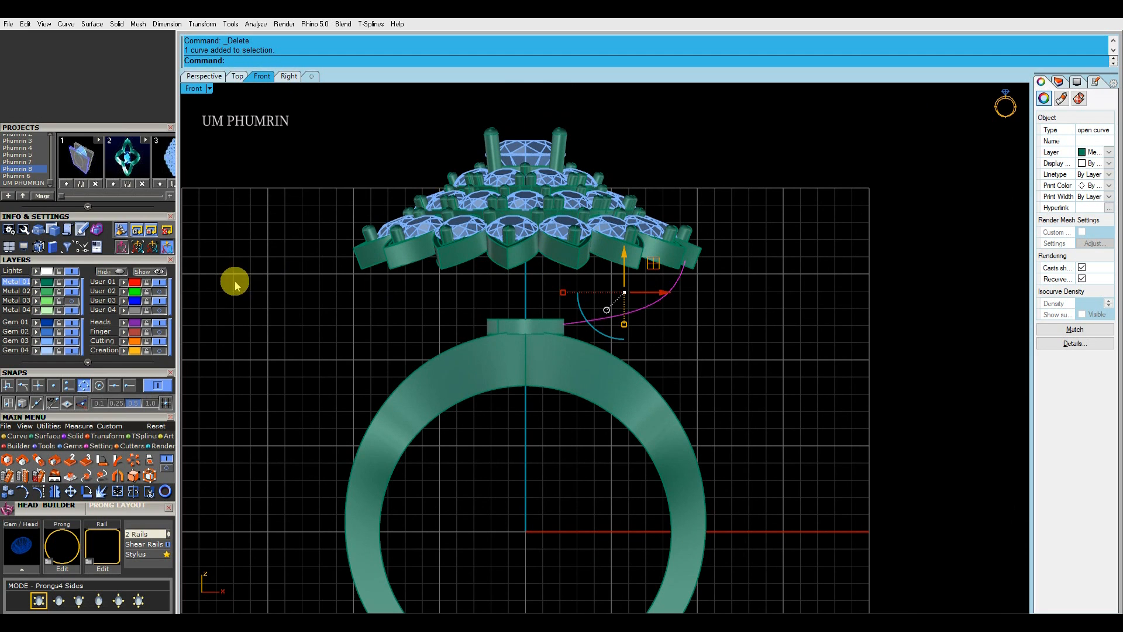
{"action": "right_click_drag", "start_coordinate": [573, 305], "coordinate": [547, 318]}
{"action": "type", "text": "pipe"}
{"action": "key", "text": "Return"}
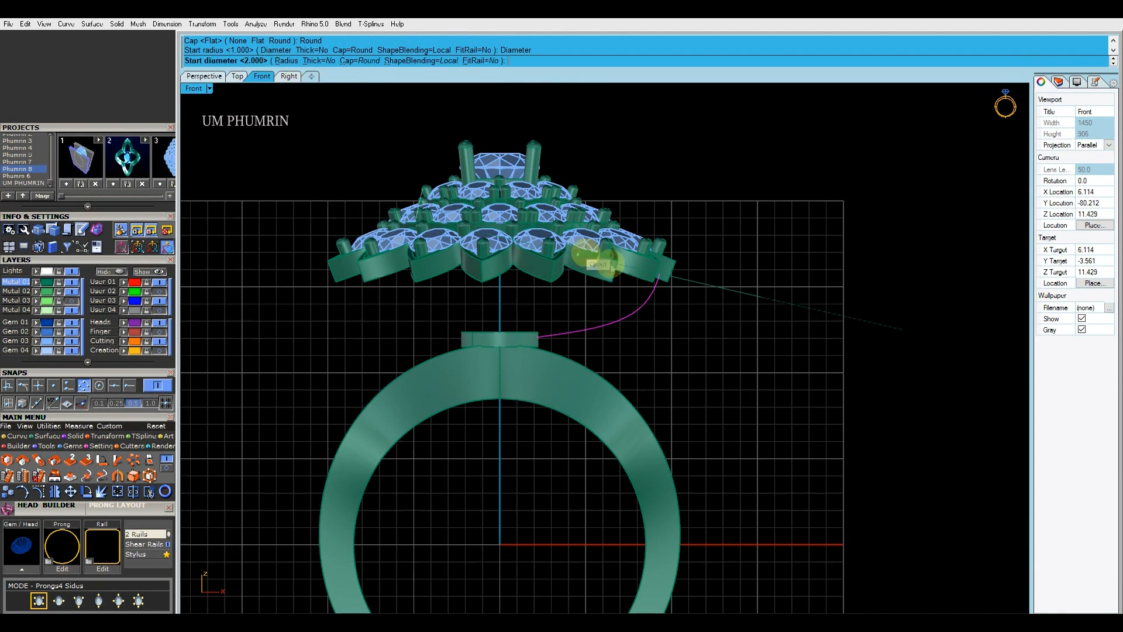
{"action": "right_click_drag", "start_coordinate": [642, 290], "coordinate": [561, 291]}
{"action": "scroll", "coordinate": [582, 300], "scroll_direction": "up", "scroll_amount": 2}
{"action": "scroll", "coordinate": [498, 288], "scroll_direction": "down", "scroll_amount": 3}
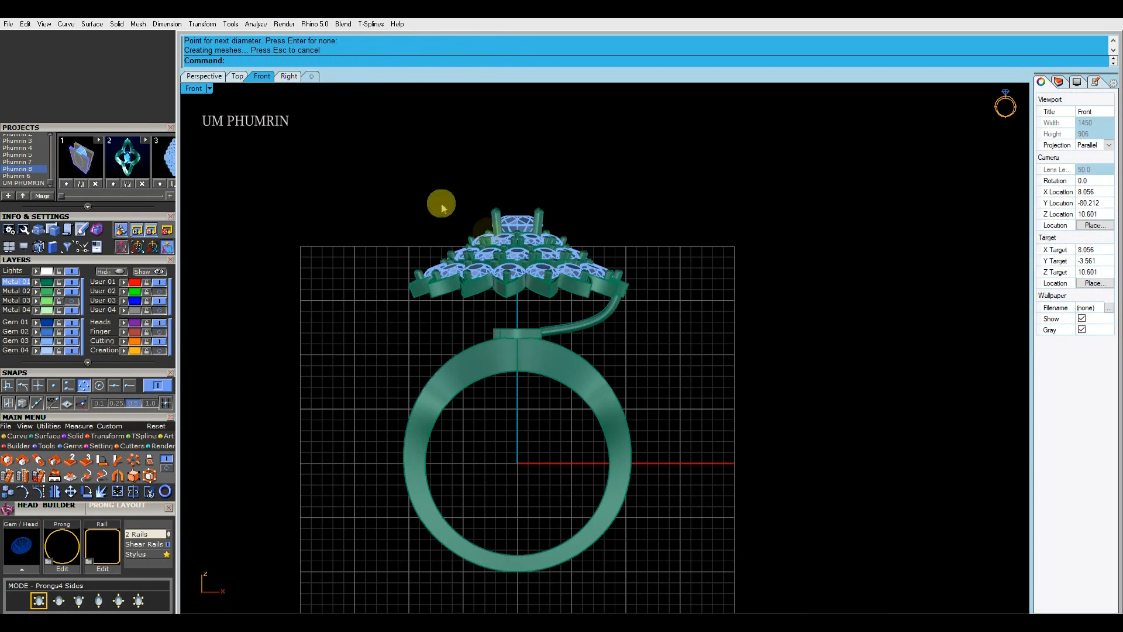
Put the pipe's centre curve on the blue User 03 layer and use a see-through display so the curve can be picked.
{"action": "left_click_drag", "start_coordinate": [681, 307], "coordinate": [682, 308]}
{"action": "scroll", "coordinate": [535, 257], "scroll_direction": "up", "scroll_amount": 2}
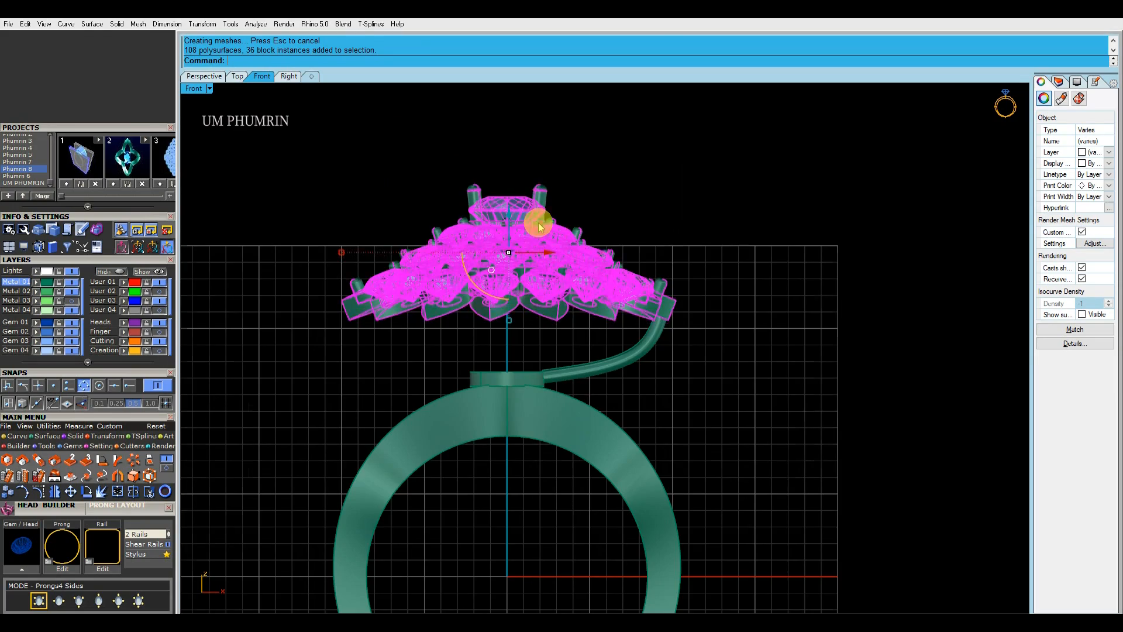
{"action": "scroll", "coordinate": [603, 307], "scroll_direction": "up", "scroll_amount": 5}
{"action": "left_click", "coordinate": [550, 296]}
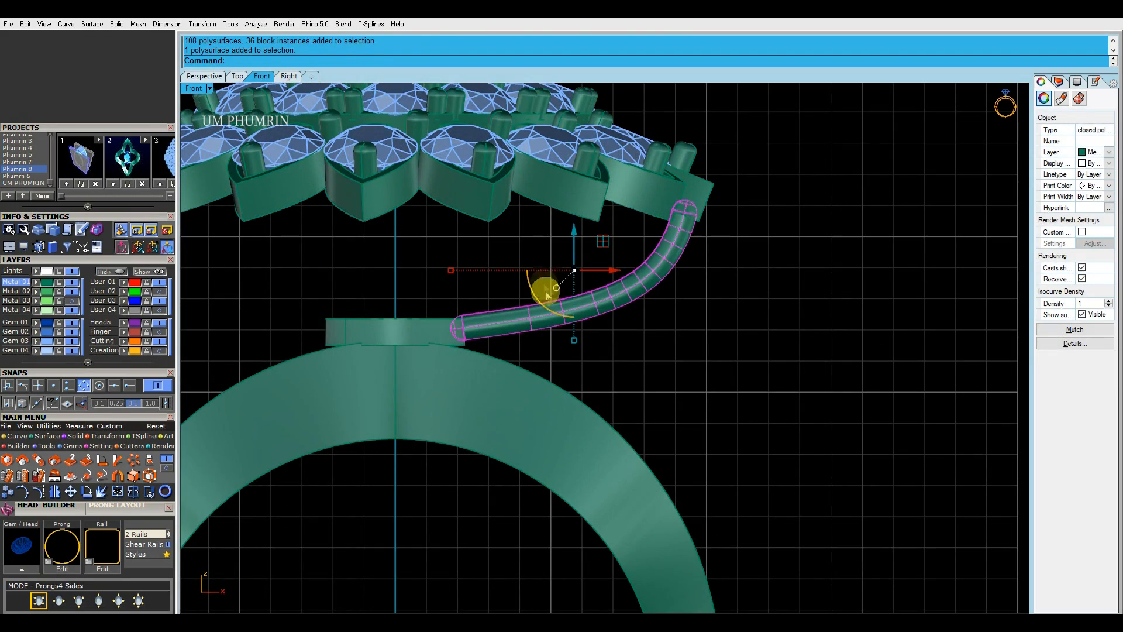
{"action": "left_click", "coordinate": [199, 92]}
{"action": "left_click", "coordinate": [234, 79]}
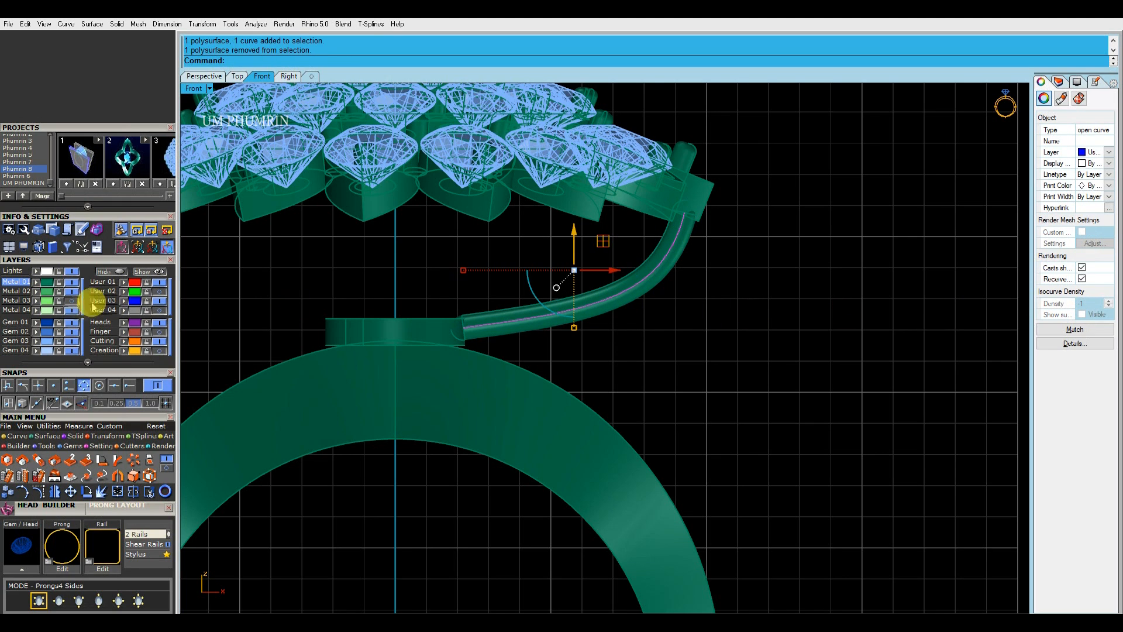
Show the centre curve's control points, lower the three nearest the collar and adjust the next point along the bend.
{"action": "left_click_drag", "start_coordinate": [451, 289], "coordinate": [554, 349]}
{"action": "scroll", "coordinate": [503, 312], "scroll_direction": "up", "scroll_amount": 6}
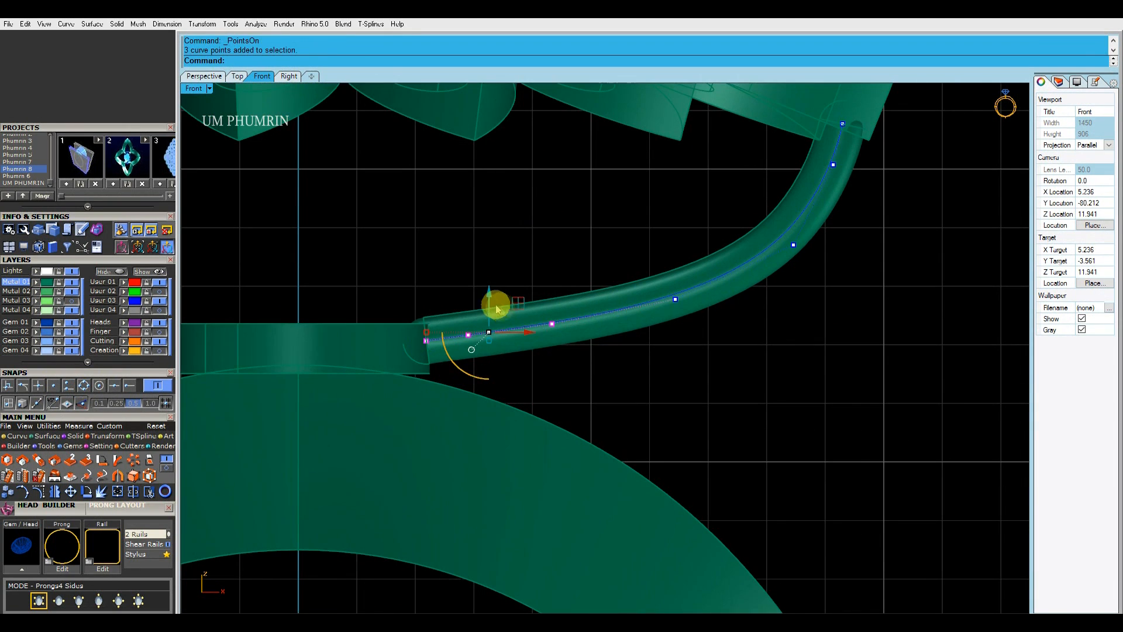
{"action": "left_click_drag", "start_coordinate": [500, 308], "coordinate": [501, 310]}
{"action": "scroll", "coordinate": [514, 305], "scroll_direction": "down", "scroll_amount": 2}
{"action": "left_click", "coordinate": [644, 299]}
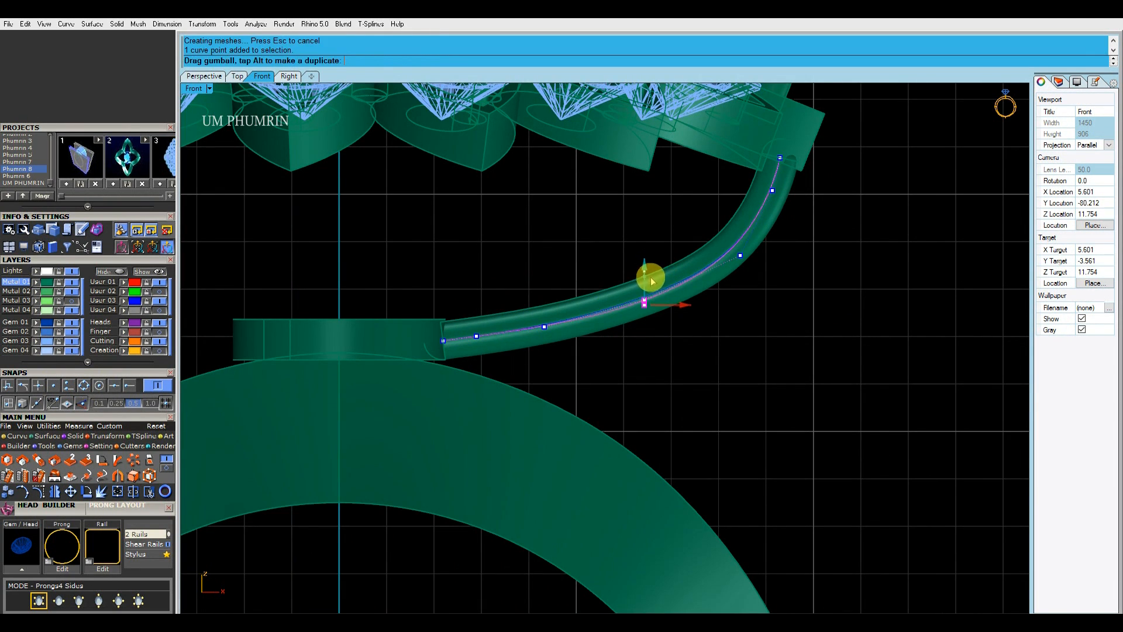
{"action": "left_click_drag", "start_coordinate": [650, 278], "coordinate": [650, 279]}
{"action": "left_click", "coordinate": [618, 275]}
{"action": "scroll", "coordinate": [614, 284], "scroll_direction": "down", "scroll_amount": 7}
{"action": "scroll", "coordinate": [609, 327], "scroll_direction": "up", "scroll_amount": 3}
{"action": "scroll", "coordinate": [625, 337], "scroll_direction": "down", "scroll_amount": 3}
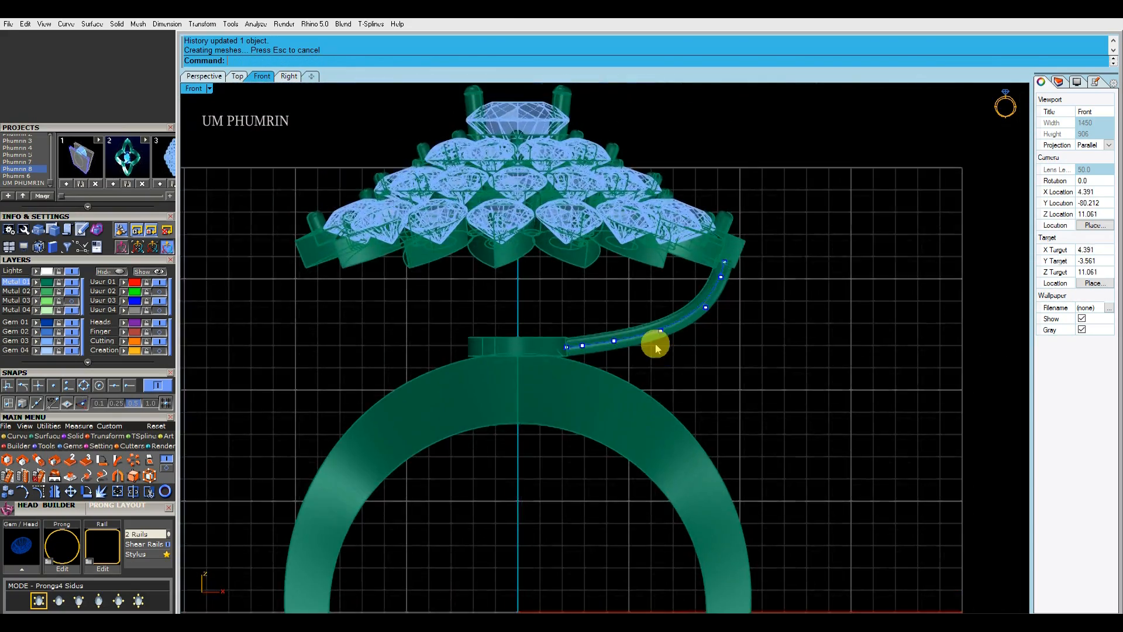
Move the centre curve's inner end point further into the collar on top of the band.
{"action": "scroll", "coordinate": [653, 345], "scroll_direction": "down", "scroll_amount": 4}
{"action": "scroll", "coordinate": [589, 335], "scroll_direction": "up", "scroll_amount": 12}
{"action": "left_click_drag", "start_coordinate": [591, 316], "coordinate": [630, 383]}
{"action": "scroll", "coordinate": [635, 362], "scroll_direction": "up", "scroll_amount": 4}
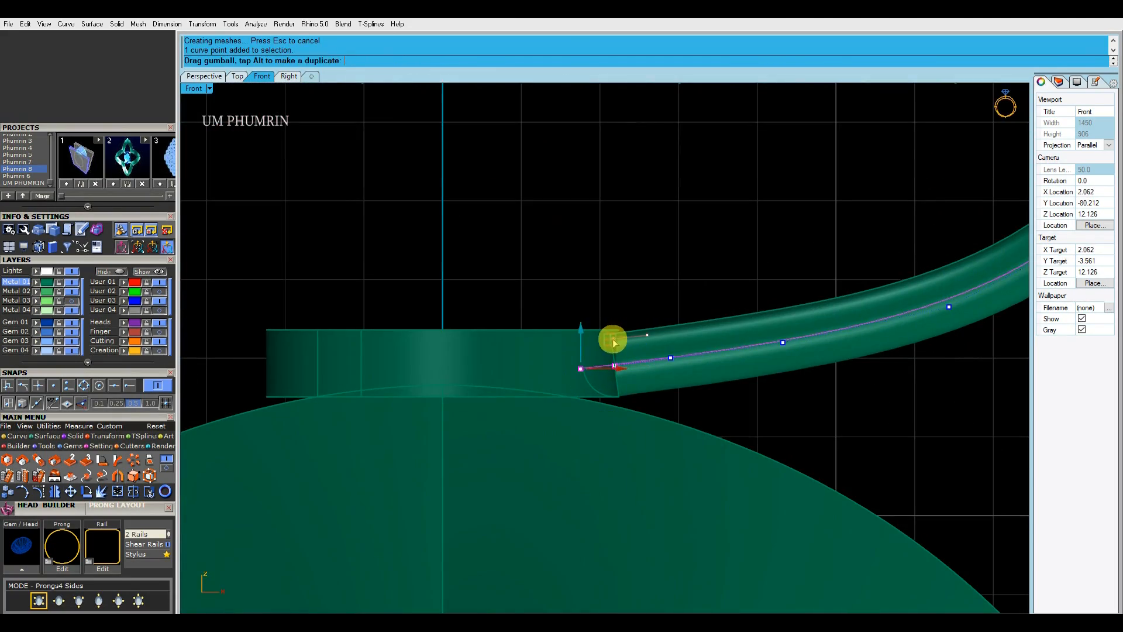
{"action": "left_click", "coordinate": [657, 314]}
{"action": "scroll", "coordinate": [658, 314], "scroll_direction": "down", "scroll_amount": 6}
{"action": "right_click_drag", "start_coordinate": [659, 313], "coordinate": [604, 337]}
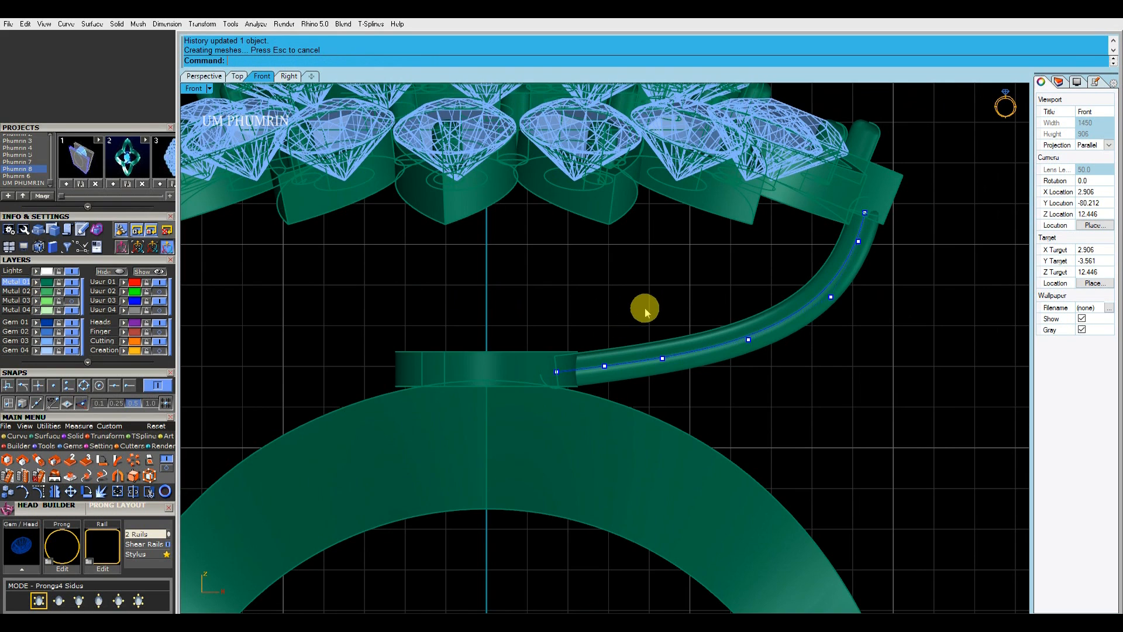
{"action": "scroll", "coordinate": [645, 311], "scroll_direction": "down", "scroll_amount": 4}
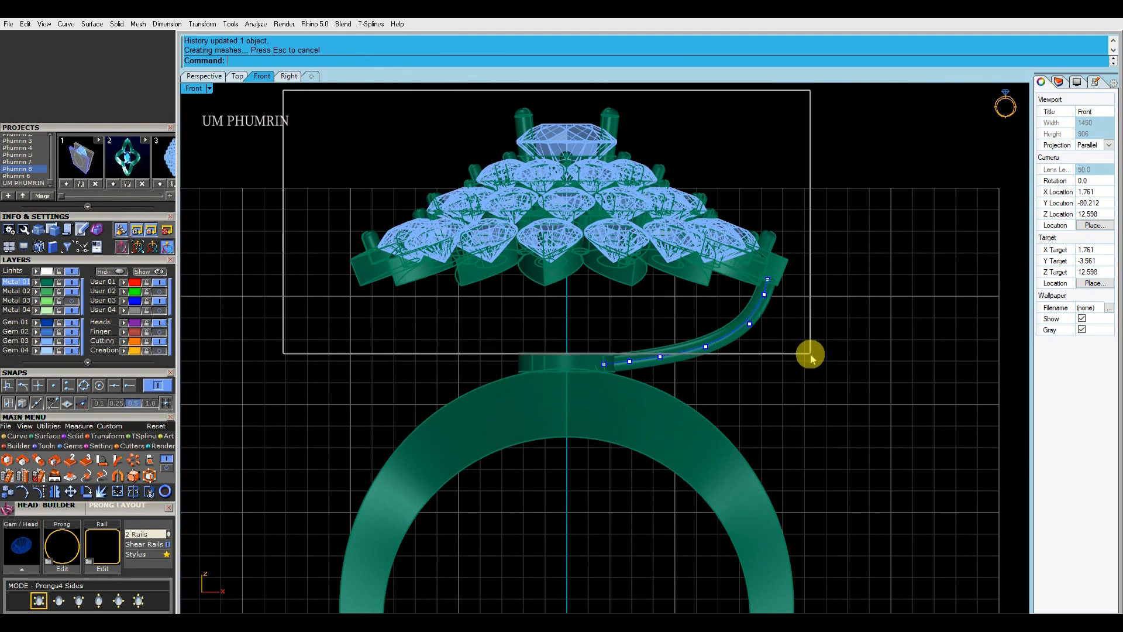
Move the whole stone cluster together with the centre curve's upper control points up by 0.1.
{"action": "left_click_drag", "start_coordinate": [283, 90], "coordinate": [809, 358]}
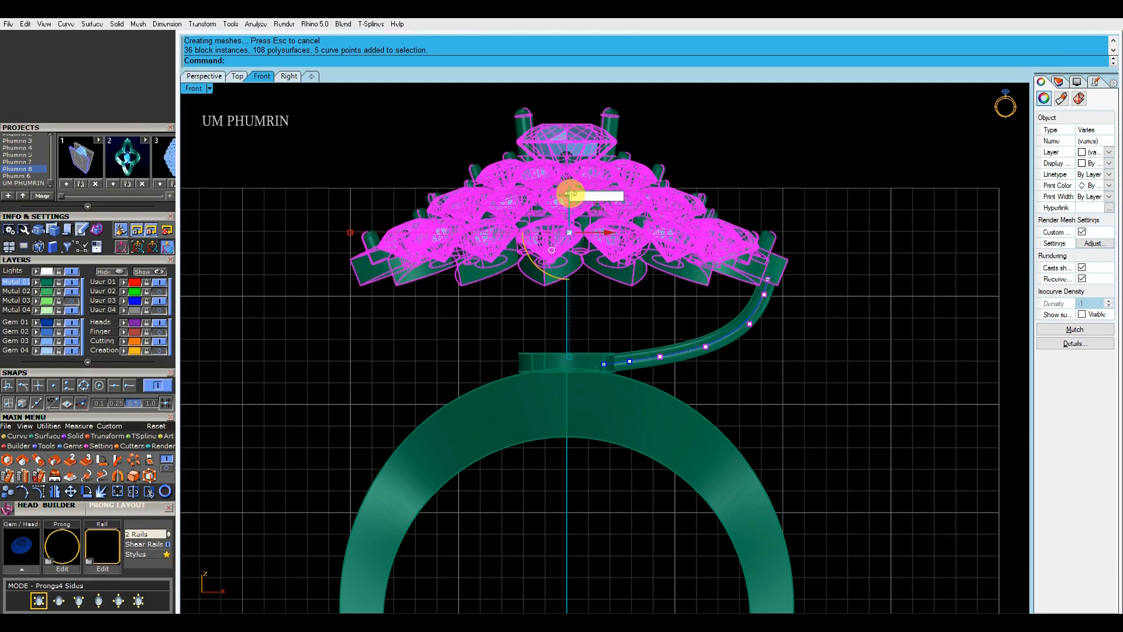
{"action": "type", "text": ".1"}
{"action": "key", "text": "Return"}
{"action": "left_click", "coordinate": [879, 320]}
{"action": "scroll", "coordinate": [724, 258], "scroll_direction": "down", "scroll_amount": 4}
{"action": "right_click_drag", "start_coordinate": [724, 258], "coordinate": [642, 265]}
{"action": "scroll", "coordinate": [597, 296], "scroll_direction": "up", "scroll_amount": 3}
{"action": "scroll", "coordinate": [598, 310], "scroll_direction": "up", "scroll_amount": 5}
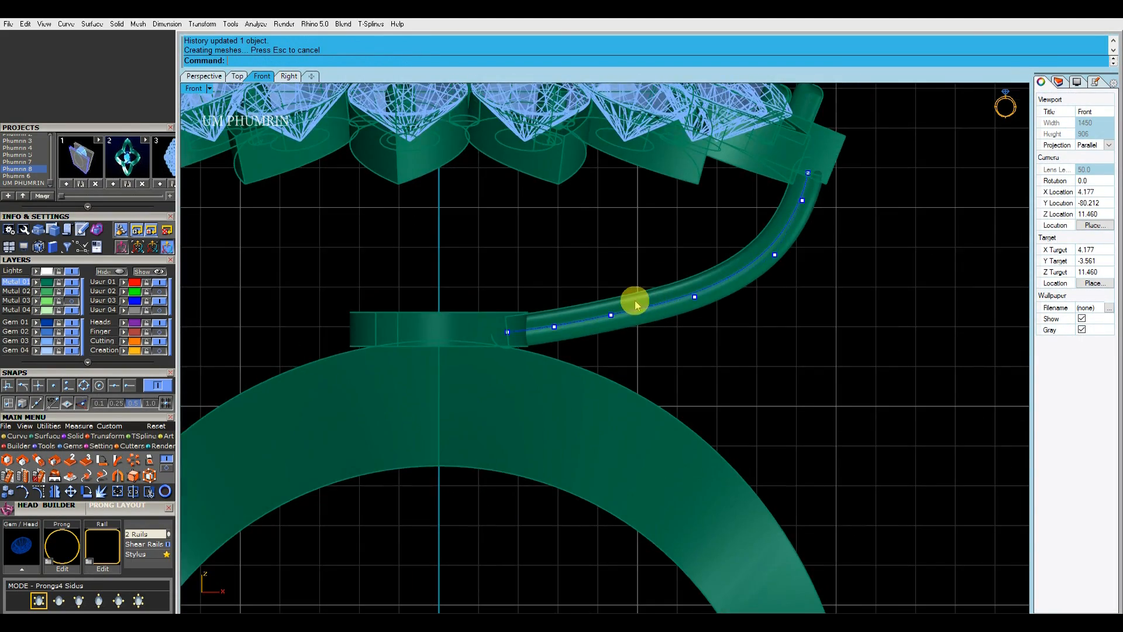
Fine-tune the positions of the centre curve's middle control points to even out the tube's bend below the cluster.
{"action": "scroll", "coordinate": [700, 303], "scroll_direction": "up", "scroll_amount": 2}
{"action": "left_click_drag", "start_coordinate": [700, 302], "coordinate": [702, 276]}
{"action": "left_click", "coordinate": [566, 327]}
{"action": "scroll", "coordinate": [576, 307], "scroll_direction": "up", "scroll_amount": 2}
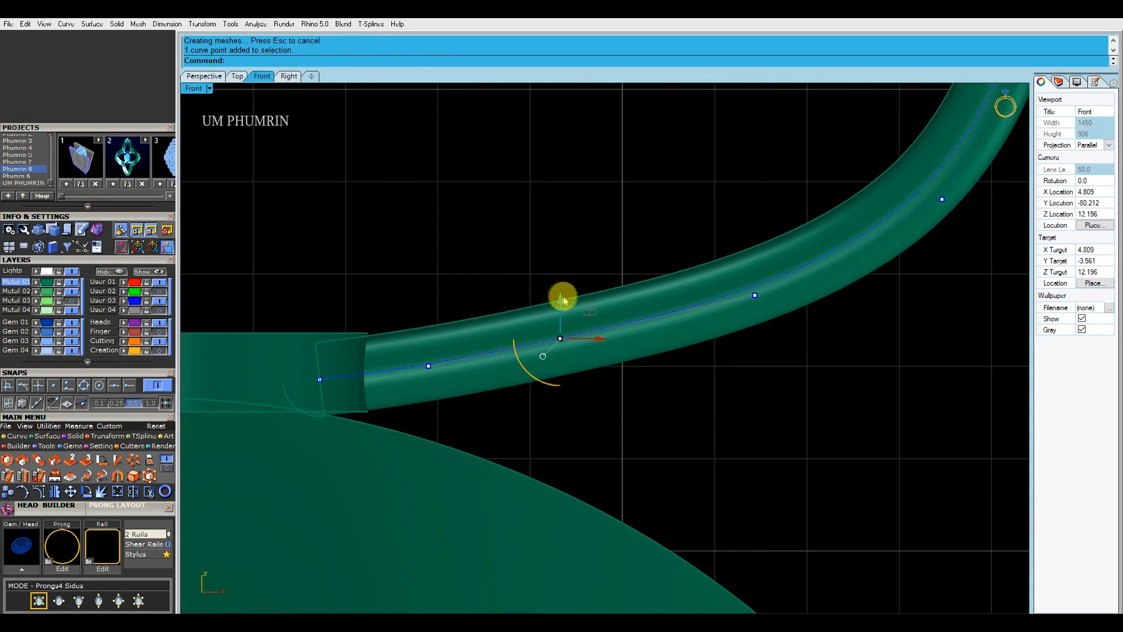
{"action": "scroll", "coordinate": [623, 304], "scroll_direction": "down", "scroll_amount": 5}
{"action": "scroll", "coordinate": [619, 326], "scroll_direction": "up", "scroll_amount": 4}
{"action": "left_click_drag", "start_coordinate": [610, 326], "coordinate": [615, 326]}
{"action": "scroll", "coordinate": [614, 327], "scroll_direction": "down", "scroll_amount": 3}
{"action": "left_click_drag", "start_coordinate": [489, 281], "coordinate": [503, 319]}
{"action": "scroll", "coordinate": [491, 333], "scroll_direction": "up", "scroll_amount": 7}
{"action": "scroll", "coordinate": [564, 345], "scroll_direction": "down", "scroll_amount": 6}
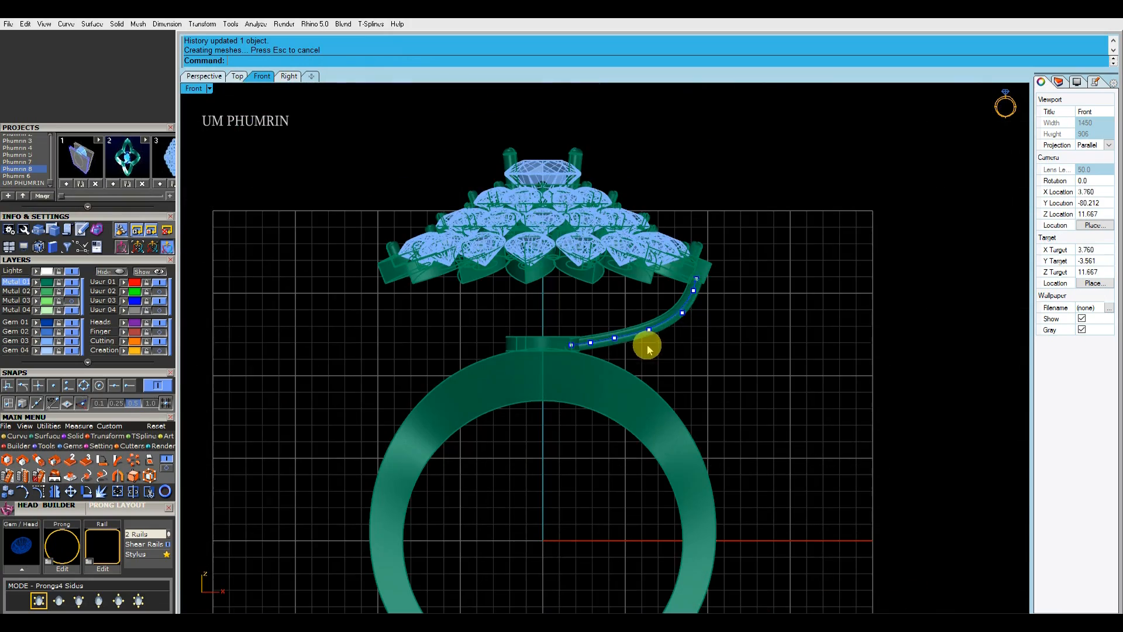
Examine in the Perspective view how the curved tube meets the cluster above and the collar on the band.
{"action": "left_click", "coordinate": [204, 76]}
{"action": "scroll", "coordinate": [534, 168], "scroll_direction": "down", "scroll_amount": 5}
{"action": "left_click_drag", "start_coordinate": [362, 133], "coordinate": [594, 228]}
{"action": "right_click_drag", "start_coordinate": [635, 288], "coordinate": [692, 311]}
{"action": "left_click", "coordinate": [544, 295]}
{"action": "left_click", "coordinate": [666, 358]}
{"action": "scroll", "coordinate": [565, 318], "scroll_direction": "up", "scroll_amount": 5}
{"action": "right_click_drag", "start_coordinate": [565, 327], "coordinate": [694, 338]}
{"action": "left_click", "coordinate": [613, 258]}
{"action": "scroll", "coordinate": [677, 328], "scroll_direction": "down", "scroll_amount": 3}
{"action": "left_click", "coordinate": [696, 339]}
Duplicate the edge of the round collar on top of the band and delete the original collar.
{"action": "scroll", "coordinate": [538, 355], "scroll_direction": "up", "scroll_amount": 9}
{"action": "left_click", "coordinate": [539, 356]}
{"action": "right_click_drag", "start_coordinate": [544, 357], "coordinate": [618, 303]}
{"action": "left_click", "coordinate": [617, 301]}
{"action": "key", "text": "d"}
{"action": "left_click", "coordinate": [552, 331]}
{"action": "key", "text": "Return"}
{"action": "left_click", "coordinate": [545, 323]}
{"action": "key", "text": "Delete"}
Build a narrower round collar from the duplicated edge, extruding it down into the top of the band.
{"action": "left_click", "coordinate": [545, 323]}
{"action": "right_click_drag", "start_coordinate": [524, 326], "coordinate": [574, 358]}
{"action": "key", "text": "e"}
{"action": "left_click", "coordinate": [566, 332]}
{"action": "key", "text": "Delete"}
{"action": "left_click", "coordinate": [569, 325]}
{"action": "left_click_drag", "start_coordinate": [539, 345], "coordinate": [511, 336]}
{"action": "right_click_drag", "start_coordinate": [572, 318], "coordinate": [574, 287]}
{"action": "left_click_drag", "start_coordinate": [575, 279], "coordinate": [583, 302]}
{"action": "right_click_drag", "start_coordinate": [583, 302], "coordinate": [562, 321]}
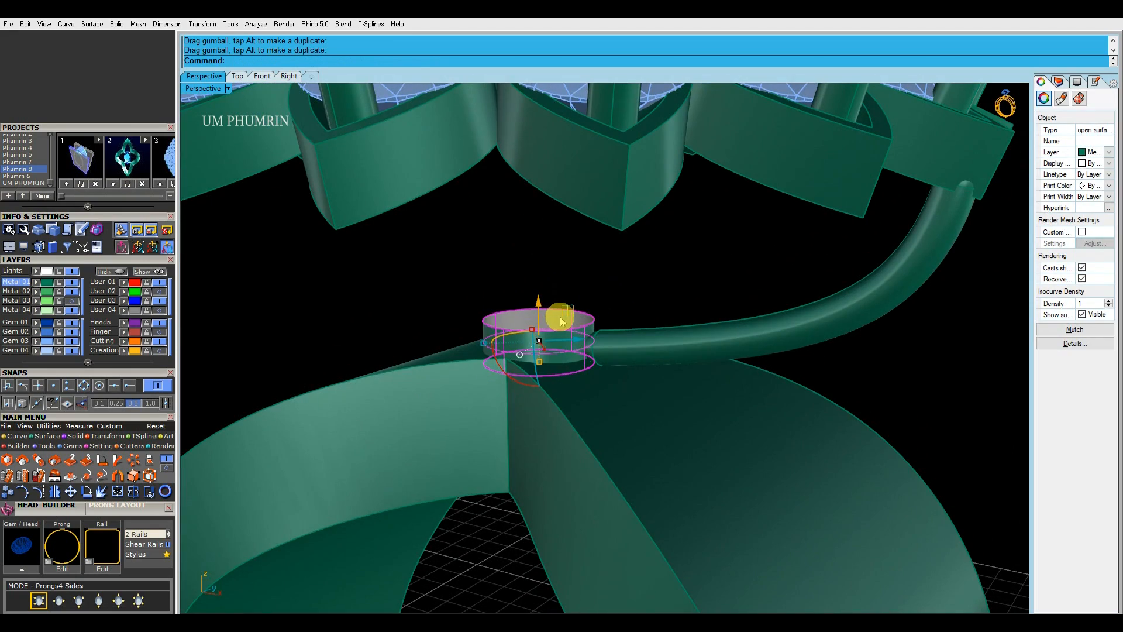
Hide the new collar's surface isocurves and cap both of its ends to make it solid.
{"action": "left_click", "coordinate": [1082, 315]}
{"action": "left_click", "coordinate": [845, 336]}
{"action": "right_click_drag", "start_coordinate": [845, 337], "coordinate": [733, 309]}
Show the tube's centre curve control points in the Front view and move the inner end point into the narrower collar.
{"action": "left_click", "coordinate": [262, 76]}
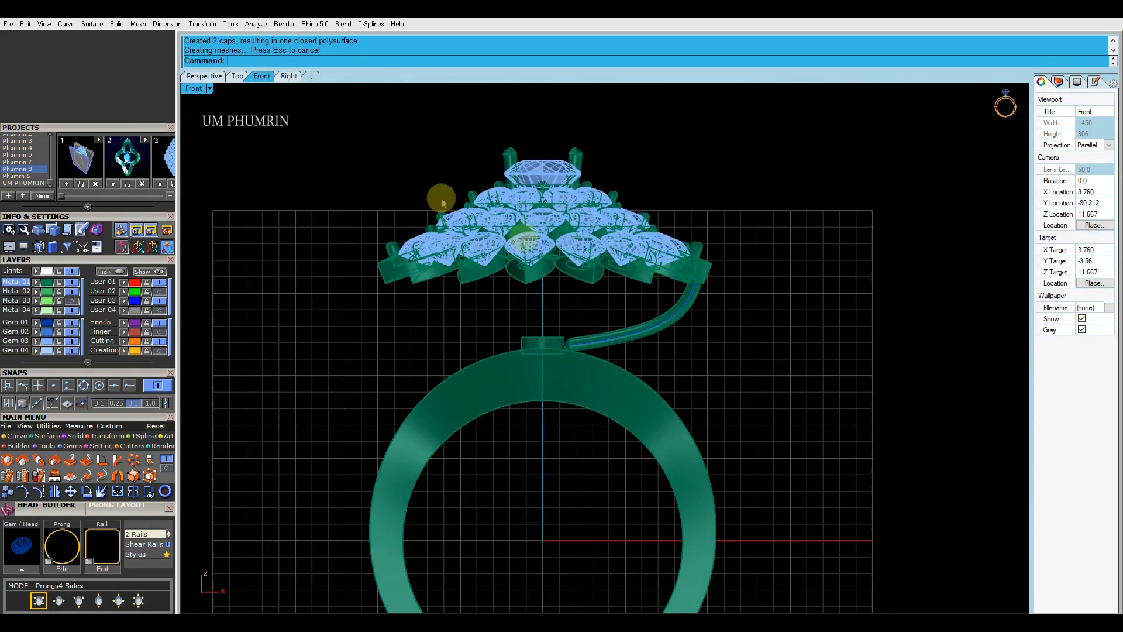
{"action": "scroll", "coordinate": [629, 263], "scroll_direction": "up", "scroll_amount": 9}
{"action": "left_click_drag", "start_coordinate": [711, 327], "coordinate": [652, 269]}
{"action": "left_click", "coordinate": [667, 300], "text": "ctrl"}
{"action": "left_click", "coordinate": [22, 402]}
{"action": "scroll", "coordinate": [445, 303], "scroll_direction": "up", "scroll_amount": 5}
{"action": "left_click", "coordinate": [495, 320]}
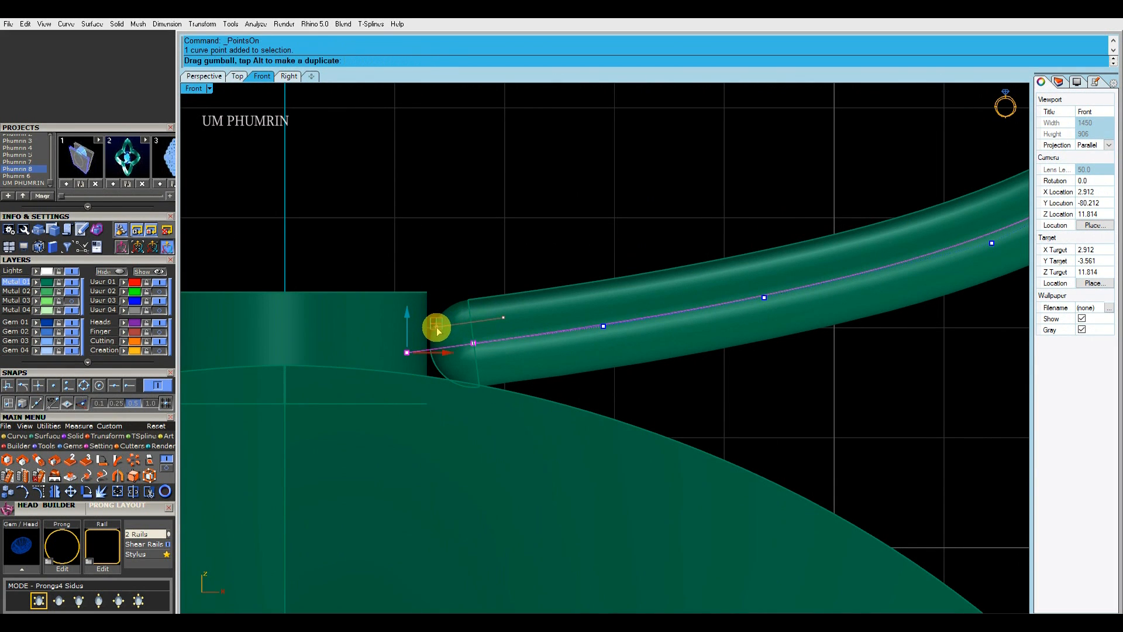
{"action": "scroll", "coordinate": [438, 320], "scroll_direction": "down", "scroll_amount": 1}
{"action": "left_click_drag", "start_coordinate": [428, 324], "coordinate": [431, 316]}
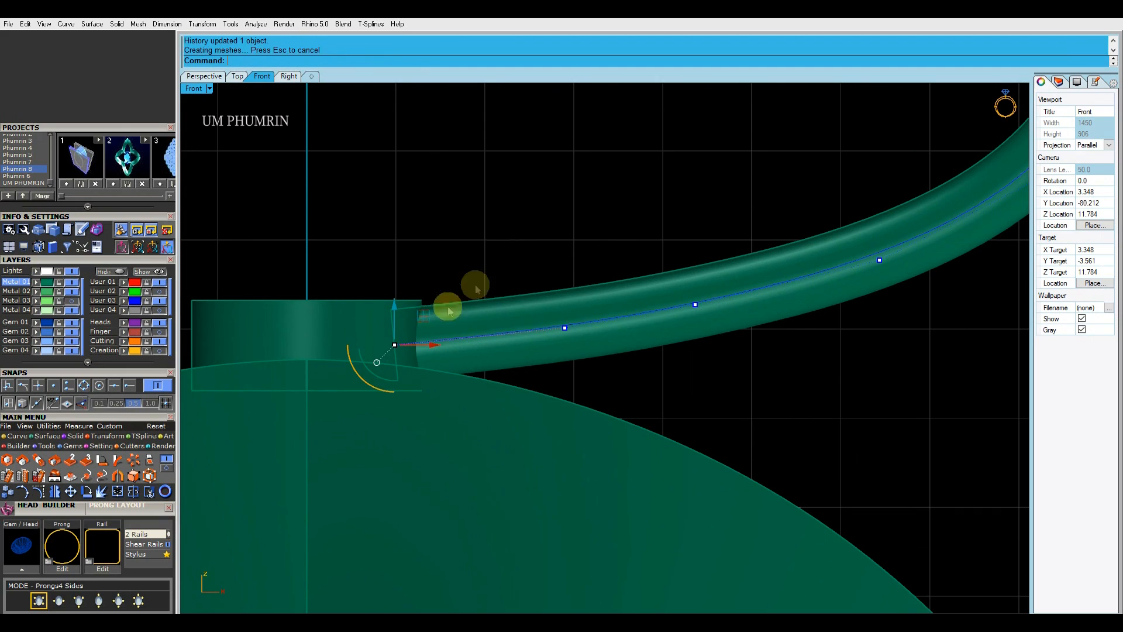
Reposition the control points along the tube's lower stretch so the curve flows smoothly from the collar into the bend.
{"action": "scroll", "coordinate": [565, 301], "scroll_direction": "down", "scroll_amount": 7}
{"action": "left_click_drag", "start_coordinate": [566, 291], "coordinate": [595, 304]}
{"action": "scroll", "coordinate": [649, 254], "scroll_direction": "up", "scroll_amount": 4}
{"action": "left_click", "coordinate": [593, 336]}
{"action": "left_click", "coordinate": [535, 285]}
{"action": "scroll", "coordinate": [535, 285], "scroll_direction": "down", "scroll_amount": 5}
{"action": "scroll", "coordinate": [508, 276], "scroll_direction": "down", "scroll_amount": 3}
{"action": "scroll", "coordinate": [509, 276], "scroll_direction": "up", "scroll_amount": 5}
{"action": "left_click", "coordinate": [511, 322]}
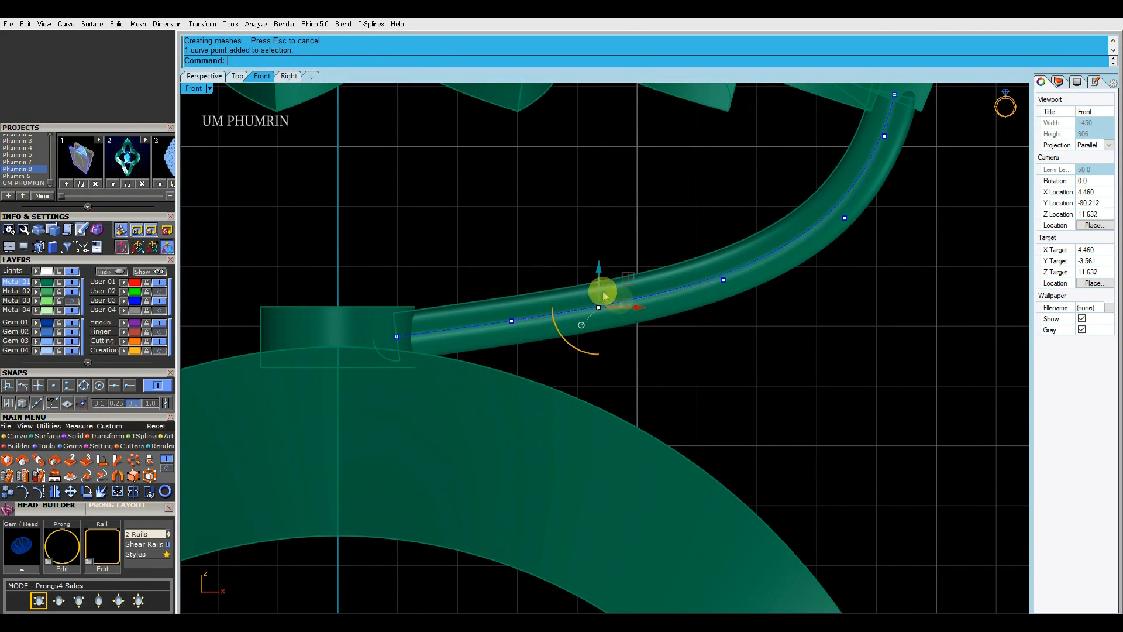
{"action": "scroll", "coordinate": [620, 273], "scroll_direction": "down", "scroll_amount": 3}
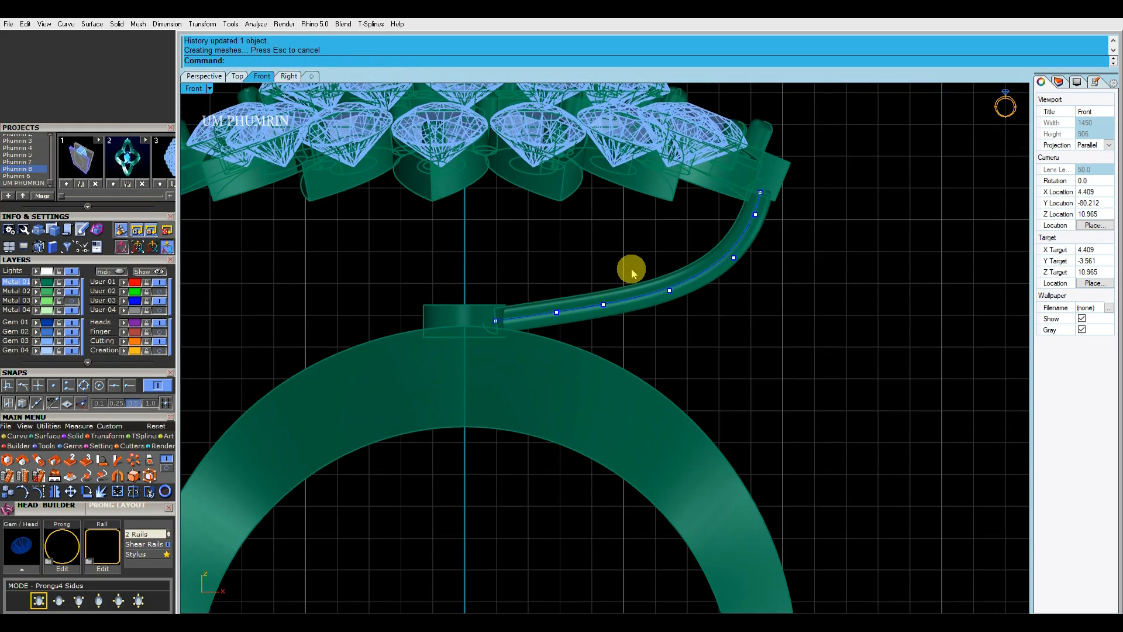
Make a final adjustment to the centre curve's inner control points and turn the control points off.
{"action": "scroll", "coordinate": [618, 298], "scroll_direction": "up", "scroll_amount": 3}
{"action": "left_click", "coordinate": [597, 309]}
{"action": "scroll", "coordinate": [626, 297], "scroll_direction": "down", "scroll_amount": 3}
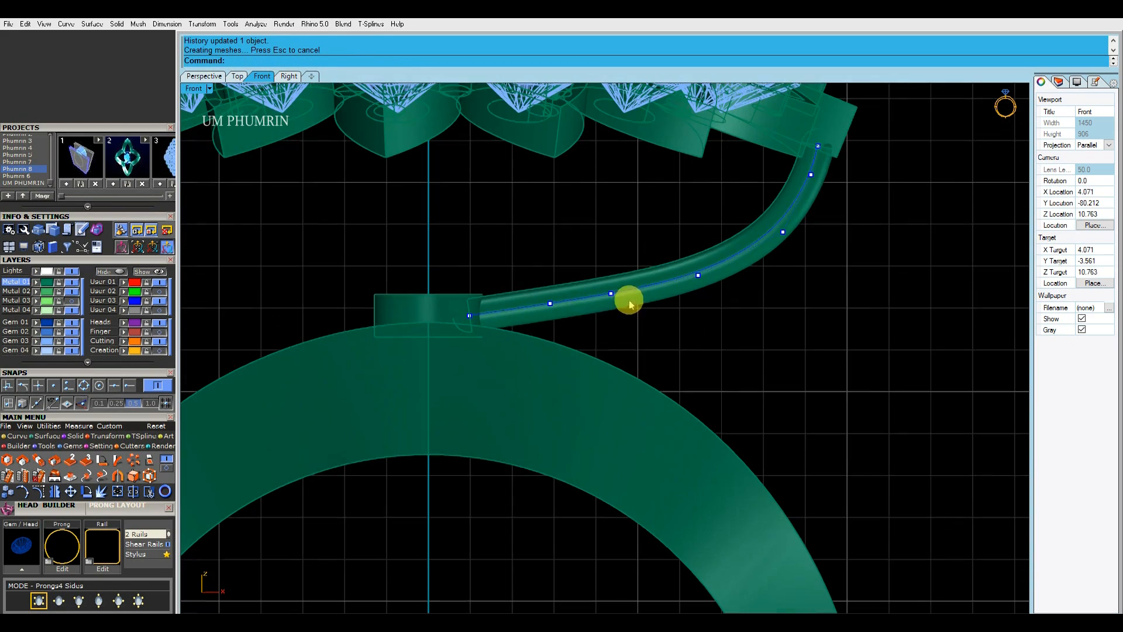
{"action": "left_click", "coordinate": [496, 317]}
{"action": "scroll", "coordinate": [500, 319], "scroll_direction": "up", "scroll_amount": 3}
{"action": "scroll", "coordinate": [672, 326], "scroll_direction": "down", "scroll_amount": 5}
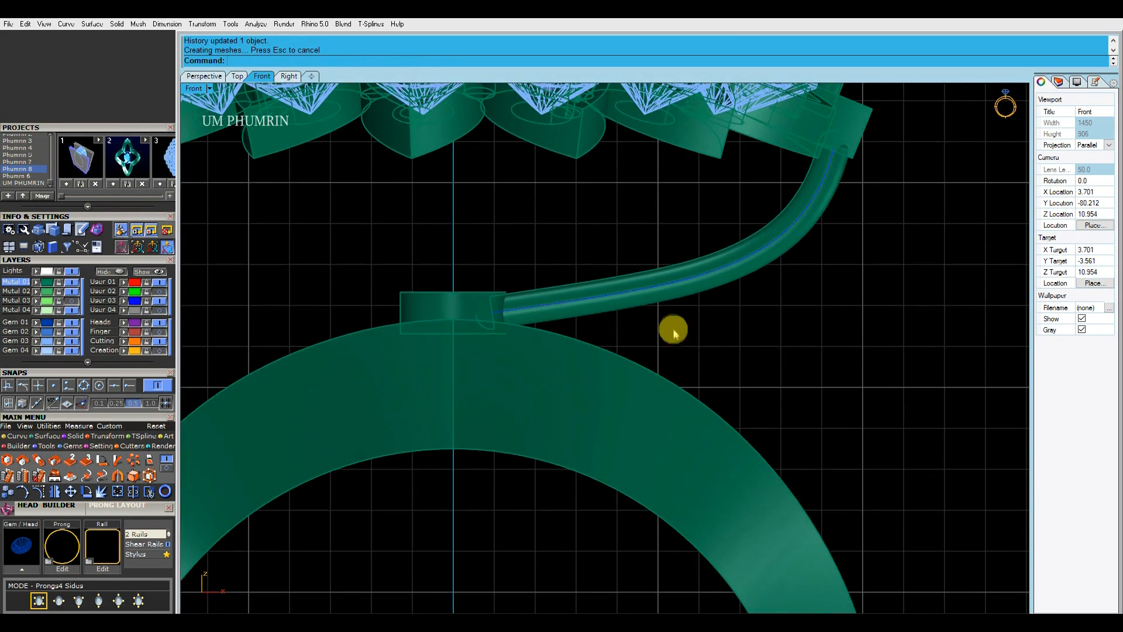
Fillet the top and bottom circular edges of the collar with a radius of 0.2.
{"action": "left_click", "coordinate": [214, 76]}
{"action": "scroll", "coordinate": [570, 301], "scroll_direction": "down", "scroll_amount": 2}
{"action": "scroll", "coordinate": [504, 280], "scroll_direction": "up", "scroll_amount": 3}
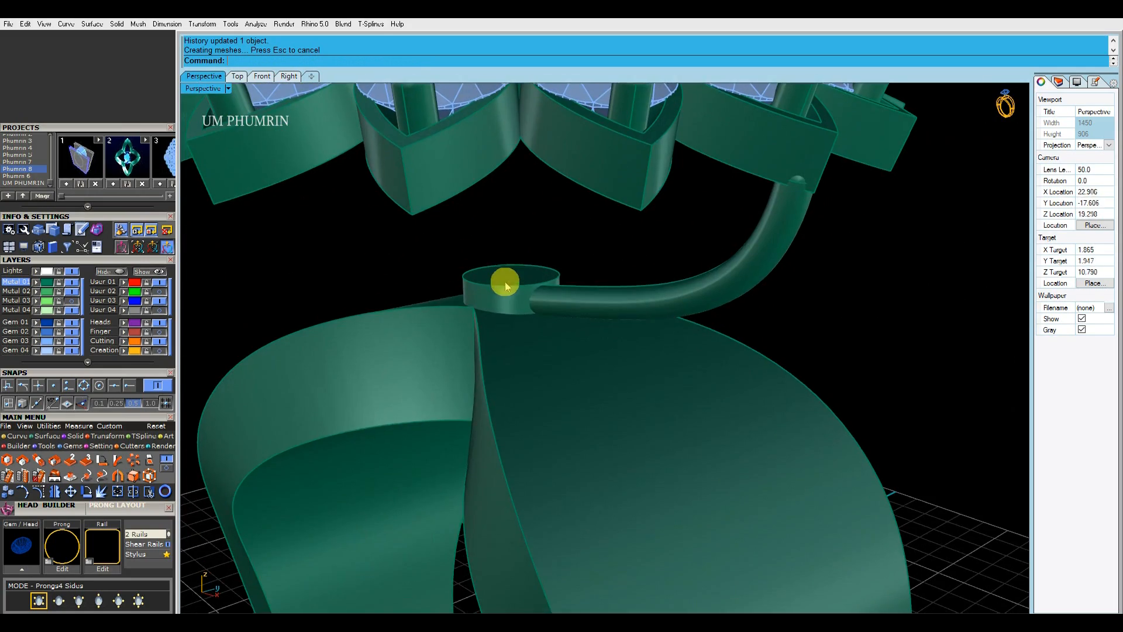
{"action": "left_click", "coordinate": [501, 297]}
{"action": "type", "text": "fe"}
{"action": "key", "text": "Return"}
{"action": "scroll", "coordinate": [500, 291], "scroll_direction": "up", "scroll_amount": 2}
{"action": "type", "text": ".2"}
{"action": "key", "text": "Return"}
{"action": "left_click_drag", "start_coordinate": [502, 281], "coordinate": [481, 363]}
{"action": "scroll", "coordinate": [482, 363], "scroll_direction": "down", "scroll_amount": 4}
{"action": "right_click_drag", "start_coordinate": [481, 366], "coordinate": [403, 367]}
{"action": "left_click", "coordinate": [609, 396], "text": "ctrl"}
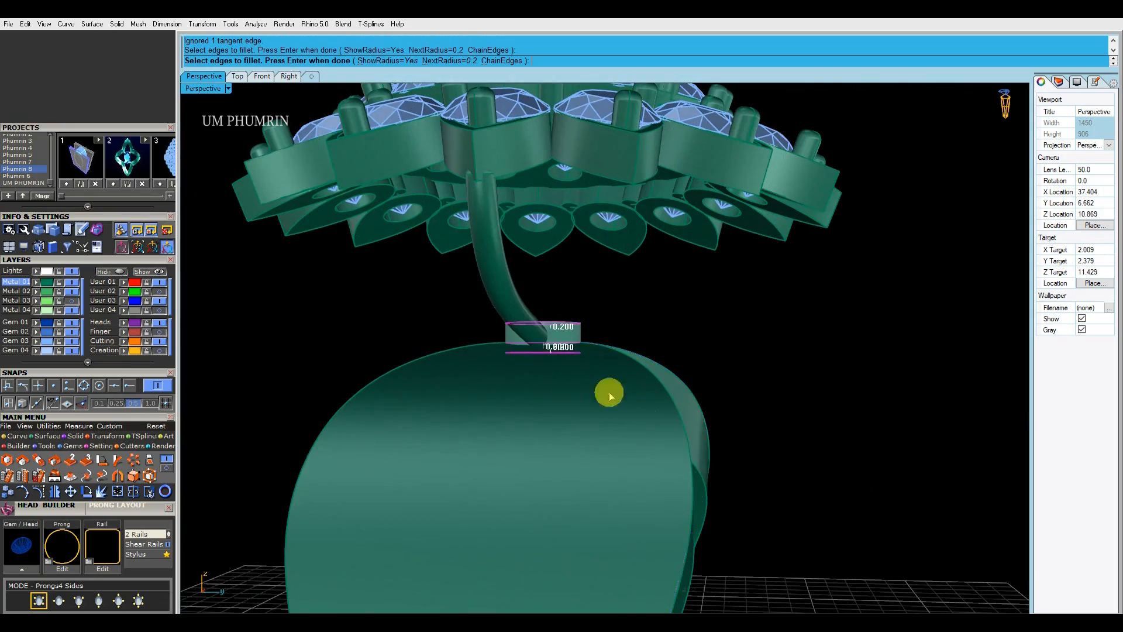
{"action": "right_click_drag", "start_coordinate": [609, 396], "coordinate": [526, 413]}
{"action": "scroll", "coordinate": [577, 327], "scroll_direction": "up", "scroll_amount": 7}
{"action": "key", "text": "Return"}
{"action": "key", "text": "Return"}
{"action": "scroll", "coordinate": [699, 343], "scroll_direction": "down", "scroll_amount": 8}
Polar array the curved tube around the origin with 15 items over 360 degrees.
{"action": "right_click_drag", "start_coordinate": [590, 321], "coordinate": [636, 357]}
{"action": "left_click", "coordinate": [719, 314]}
{"action": "type", "text": "AP"}
{"action": "key", "text": "Return"}
{"action": "type", "text": "0"}
{"action": "key", "text": "Return"}
{"action": "key", "text": "Return"}
{"action": "key", "text": "Return"}
{"action": "key", "text": "Return"}
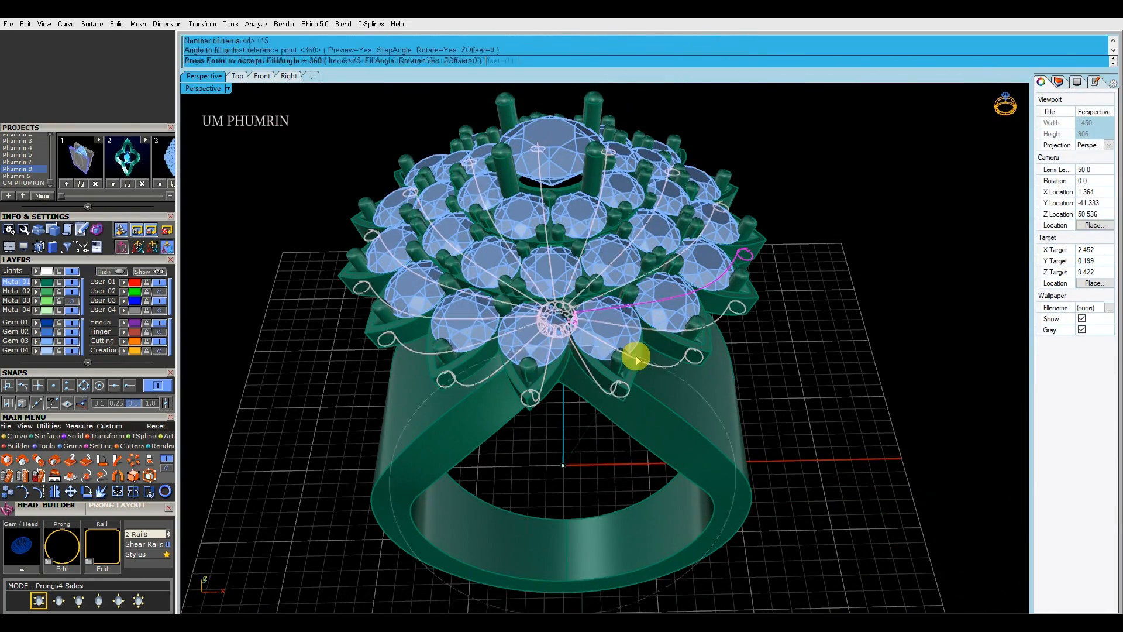
{"action": "left_click", "coordinate": [852, 414]}
Check the arrayed supports beneath the cluster from the side and save the ring file.
{"action": "scroll", "coordinate": [766, 365], "scroll_direction": "down", "scroll_amount": 2}
{"action": "right_click_drag", "start_coordinate": [766, 366], "coordinate": [770, 276]}
{"action": "scroll", "coordinate": [755, 317], "scroll_direction": "down", "scroll_amount": 5}
{"action": "scroll", "coordinate": [681, 253], "scroll_direction": "up", "scroll_amount": 9}
{"action": "scroll", "coordinate": [677, 304], "scroll_direction": "down", "scroll_amount": 8}
{"action": "scroll", "coordinate": [739, 258], "scroll_direction": "down", "scroll_amount": 3}
{"action": "key", "text": "ctrl+s"}
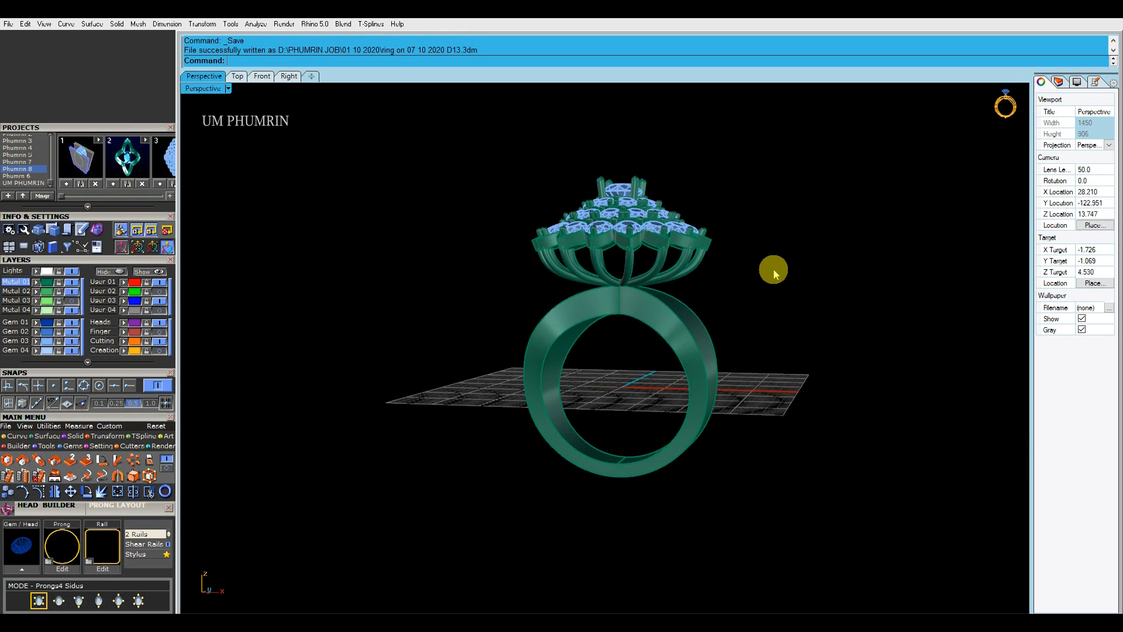
{"action": "right_click_drag", "start_coordinate": [774, 274], "coordinate": [735, 304]}
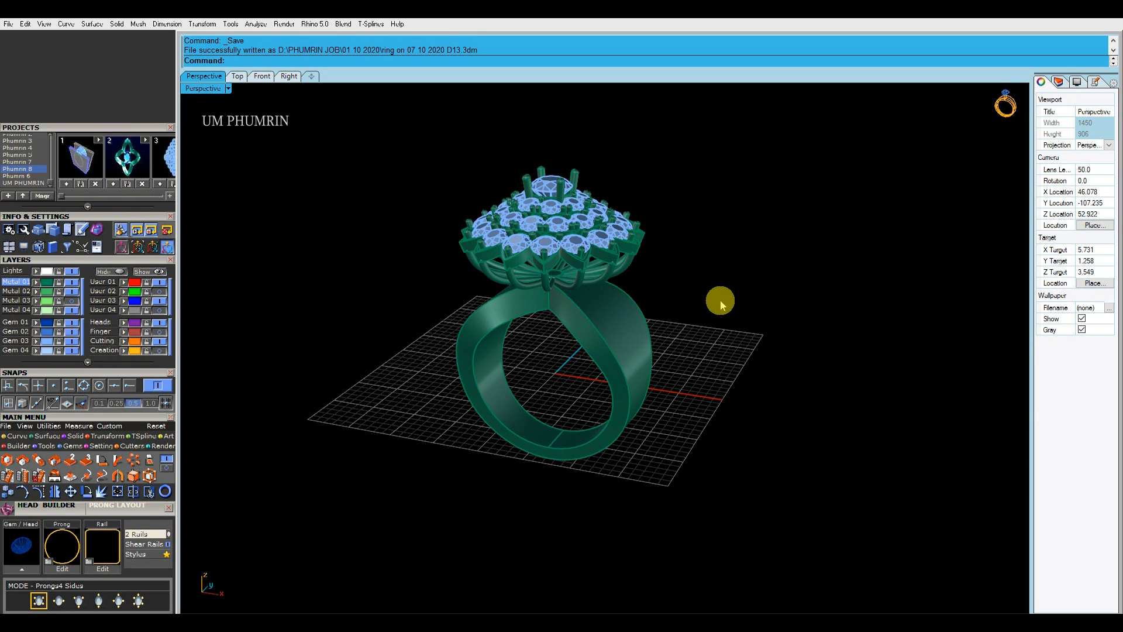
Duplicate the outer side edge of the ring band as a curve.
{"action": "right_click_drag", "start_coordinate": [721, 300], "coordinate": [651, 347]}
{"action": "scroll", "coordinate": [609, 326], "scroll_direction": "up", "scroll_amount": 8}
{"action": "scroll", "coordinate": [651, 337], "scroll_direction": "down", "scroll_amount": 1}
{"action": "type", "text": "DE"}
{"action": "key", "text": "Return"}
{"action": "left_click", "coordinate": [531, 334]}
{"action": "key", "text": "Return"}
Offset the duplicated edge curve inward on the band surface by 0.3 and delete the original edge curve.
{"action": "right_click_drag", "start_coordinate": [578, 323], "coordinate": [579, 343], "text": "shift"}
{"action": "type", "text": "O"}
{"action": "key", "text": "Return"}
{"action": "left_click", "coordinate": [579, 347]}
{"action": "type", "text": "F"}
{"action": "key", "text": "Return"}
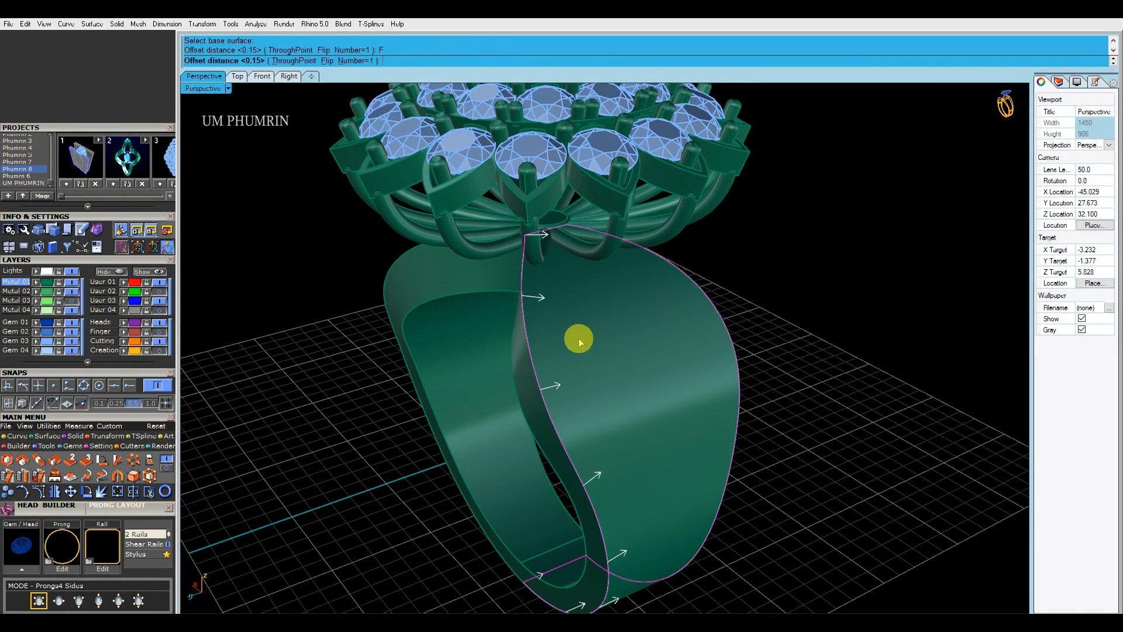
{"action": "key", "text": "Return"}
{"action": "key", "text": "Delete"}
Move the offset curve to the Heads layer and make that layer current.
{"action": "left_click", "coordinate": [534, 341]}
{"action": "left_click", "coordinate": [562, 368]}
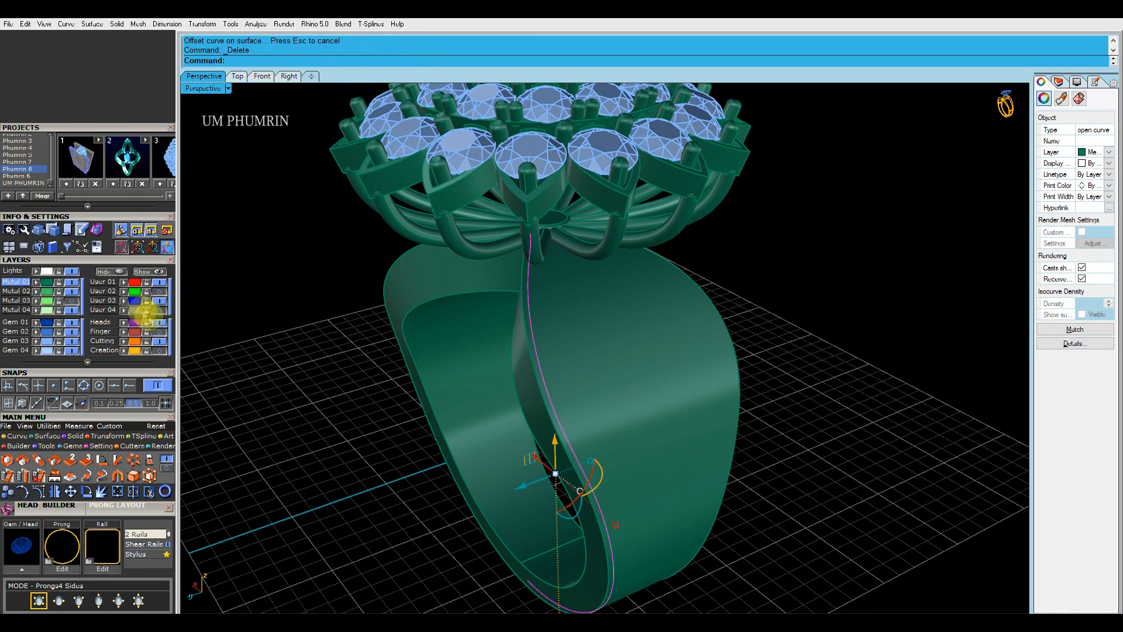
{"action": "left_click", "coordinate": [124, 301]}
{"action": "right_click_drag", "start_coordinate": [513, 332], "coordinate": [500, 335]}
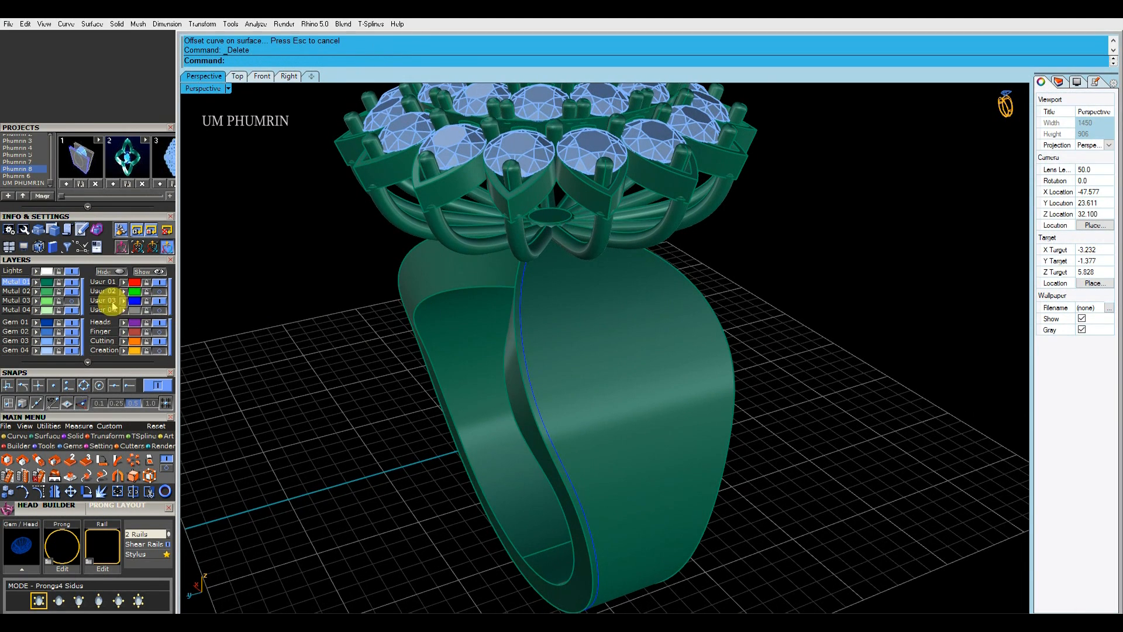
{"action": "left_click", "coordinate": [136, 302]}
{"action": "left_click", "coordinate": [125, 322]}
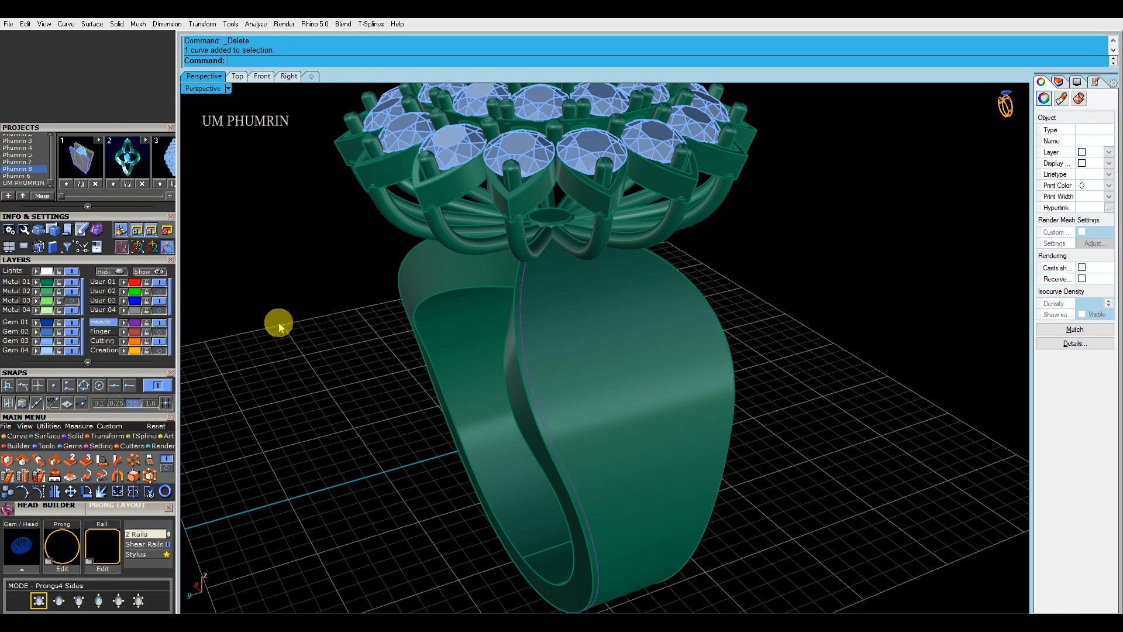
Offset the border curve on the band surface by 0.15 with the direction flipped.
{"action": "left_click", "coordinate": [522, 329]}
{"action": "key", "text": "Return"}
{"action": "left_click", "coordinate": [546, 325]}
{"action": "type", "text": "F"}
{"action": "key", "text": "Return"}
{"action": "type", "text": ".15"}
{"action": "key", "text": "Return"}
Mirror both border curves across the X axis onto the band's opposite edge.
{"action": "left_click", "coordinate": [528, 346], "text": "shift"}
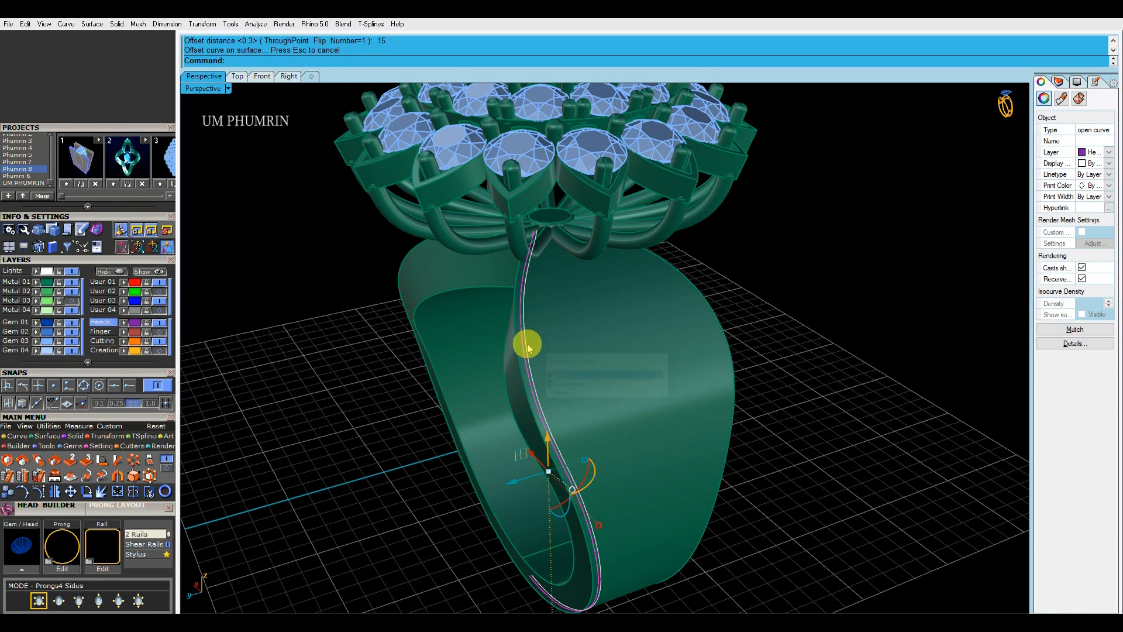
{"action": "left_click", "coordinate": [544, 353]}
{"action": "scroll", "coordinate": [543, 352], "scroll_direction": "down", "scroll_amount": 2}
{"action": "type", "text": "mx"}
{"action": "key", "text": "Return"}
{"action": "right_click_drag", "start_coordinate": [636, 342], "coordinate": [584, 342]}
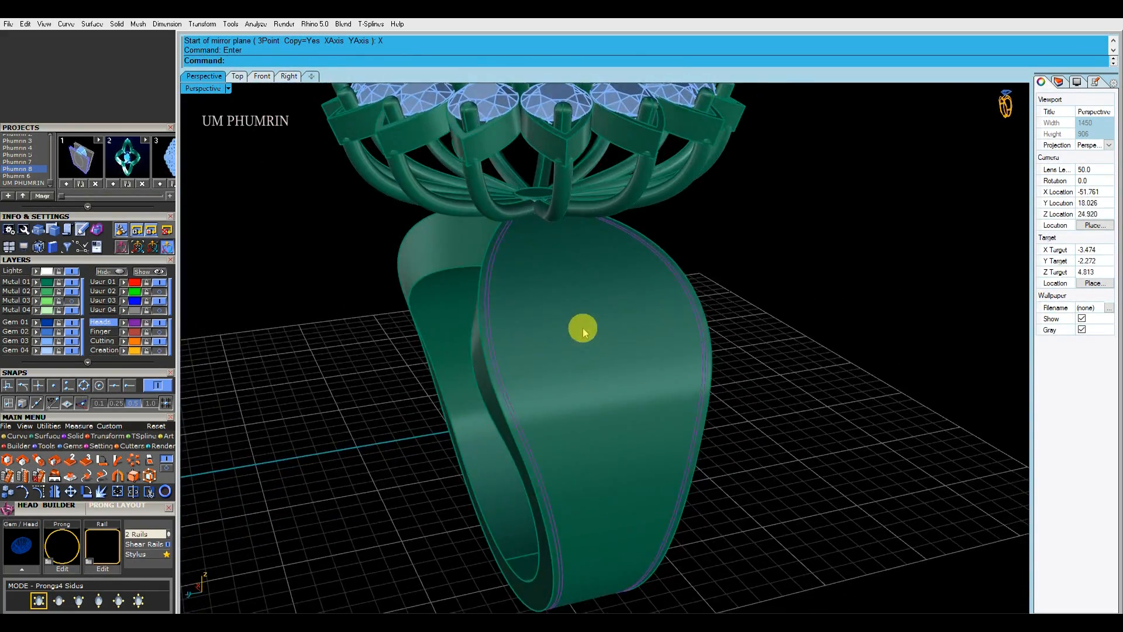
Hide the stone head to inspect the band's peak and show it again.
{"action": "scroll", "coordinate": [549, 251], "scroll_direction": "up", "scroll_amount": 6}
{"action": "right_click_drag", "start_coordinate": [548, 252], "coordinate": [575, 269]}
{"action": "key", "text": "Return"}
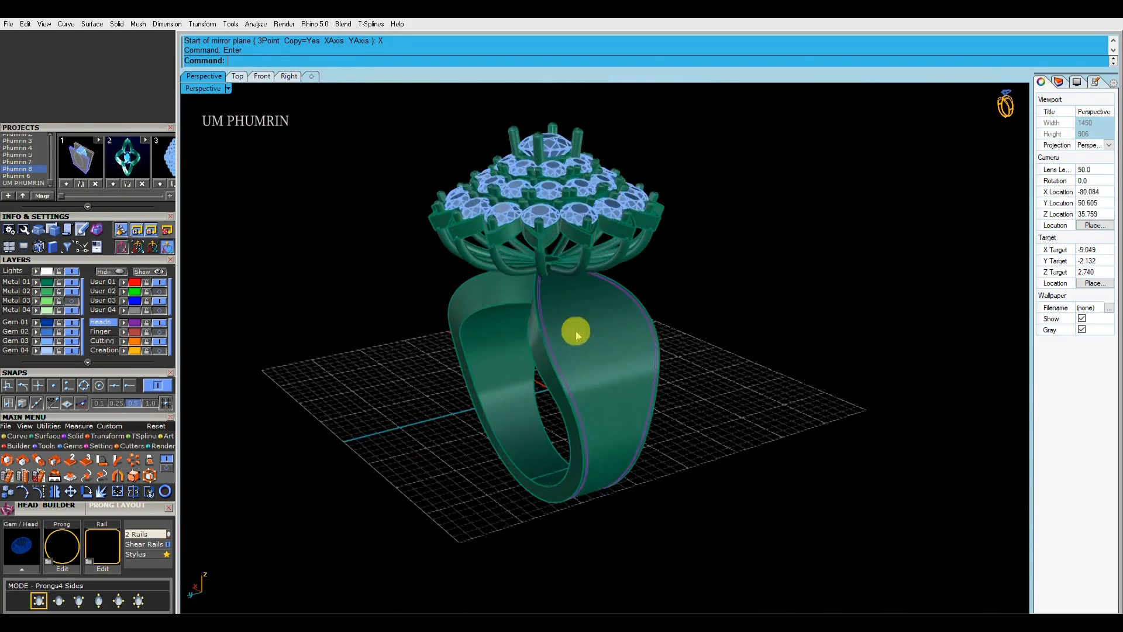
{"action": "left_click", "coordinate": [103, 271]}
{"action": "scroll", "coordinate": [354, 266], "scroll_direction": "up", "scroll_amount": 5}
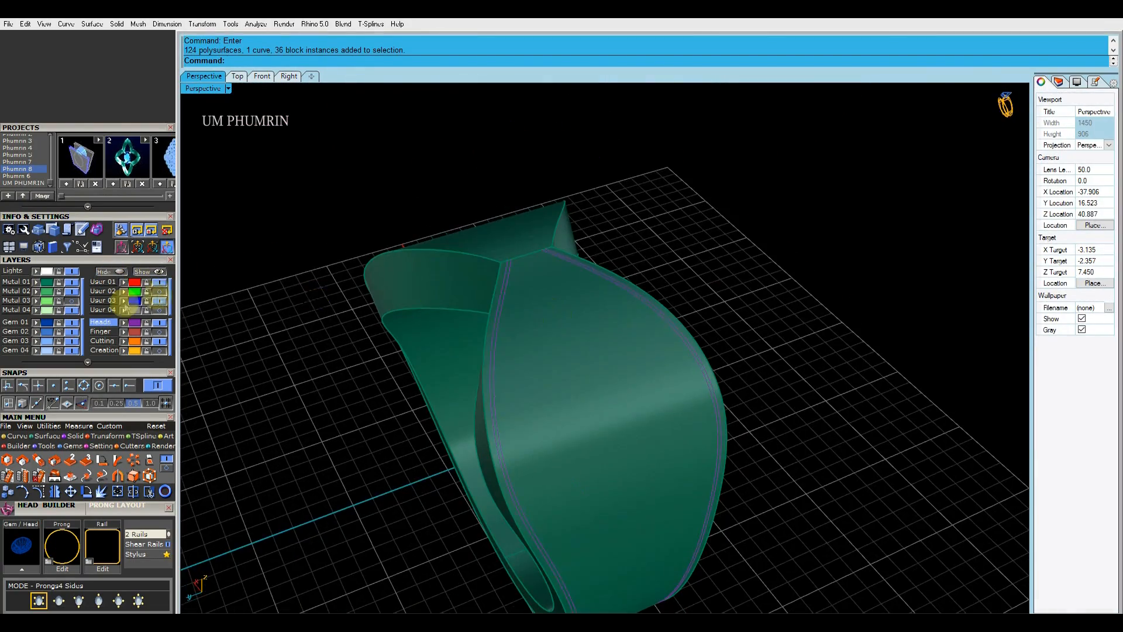
{"action": "left_click", "coordinate": [148, 271]}
Extract a U-direction isocurve across the band surface just below the stone head.
{"action": "scroll", "coordinate": [549, 241], "scroll_direction": "up", "scroll_amount": 8}
{"action": "right_click_drag", "start_coordinate": [549, 241], "coordinate": [527, 253]}
{"action": "type", "text": "EI"}
{"action": "key", "text": "Return"}
{"action": "left_click", "coordinate": [521, 264]}
{"action": "left_click", "coordinate": [526, 251]}
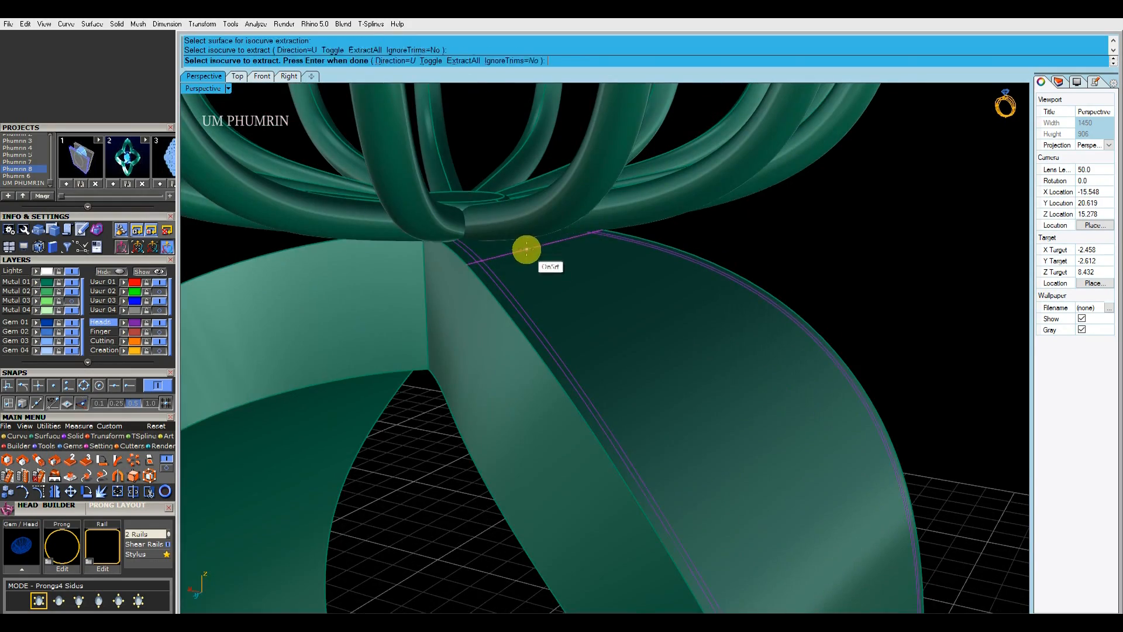
{"action": "right_click", "coordinate": [526, 250]}
Hide the stone head and offset the extracted isocurve down the band surface by 0.15.
{"action": "scroll", "coordinate": [525, 249], "scroll_direction": "down", "scroll_amount": 4}
{"action": "left_click", "coordinate": [392, 218]}
{"action": "left_click", "coordinate": [108, 272]}
{"action": "left_click", "coordinate": [529, 249]}
{"action": "right_click_drag", "start_coordinate": [541, 255], "coordinate": [652, 351]}
{"action": "type", "text": "O2"}
{"action": "key", "text": "Return"}
{"action": "left_click", "coordinate": [599, 292]}
{"action": "right_click", "coordinate": [598, 288]}
{"action": "right_click_drag", "start_coordinate": [599, 288], "coordinate": [541, 237]}
{"action": "scroll", "coordinate": [550, 248], "scroll_direction": "up", "scroll_amount": 2}
Display the document notes and offset the lower cross curve down the band surface by 0.95.
{"action": "left_click", "coordinate": [1094, 83]}
{"action": "right_click_drag", "start_coordinate": [816, 228], "coordinate": [715, 245]}
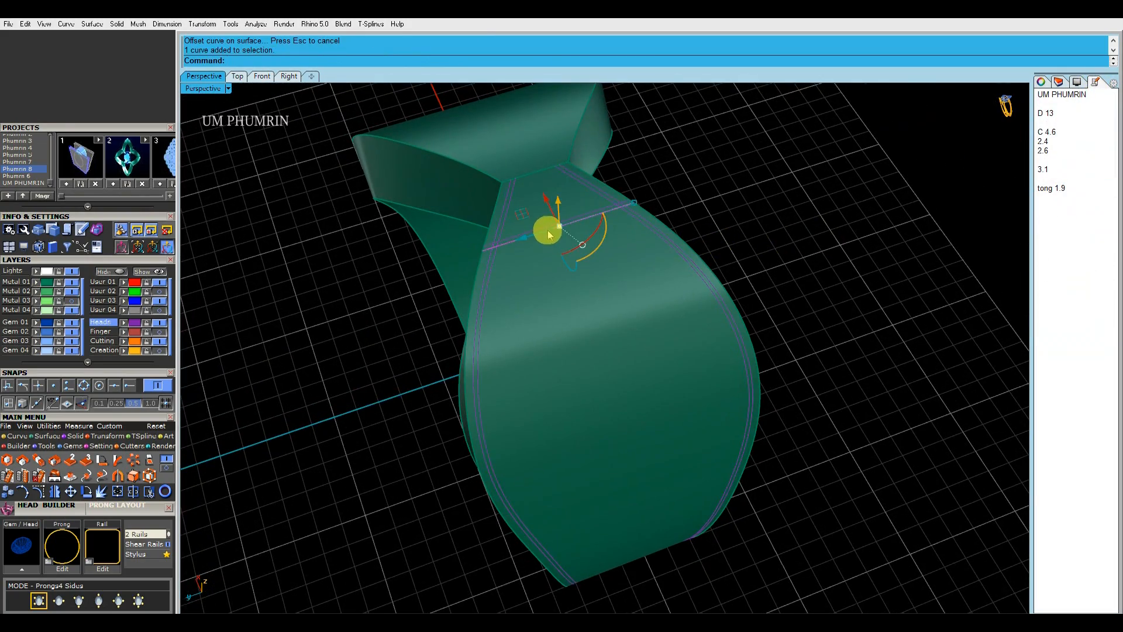
{"action": "right_click_drag", "start_coordinate": [555, 234], "coordinate": [583, 252]}
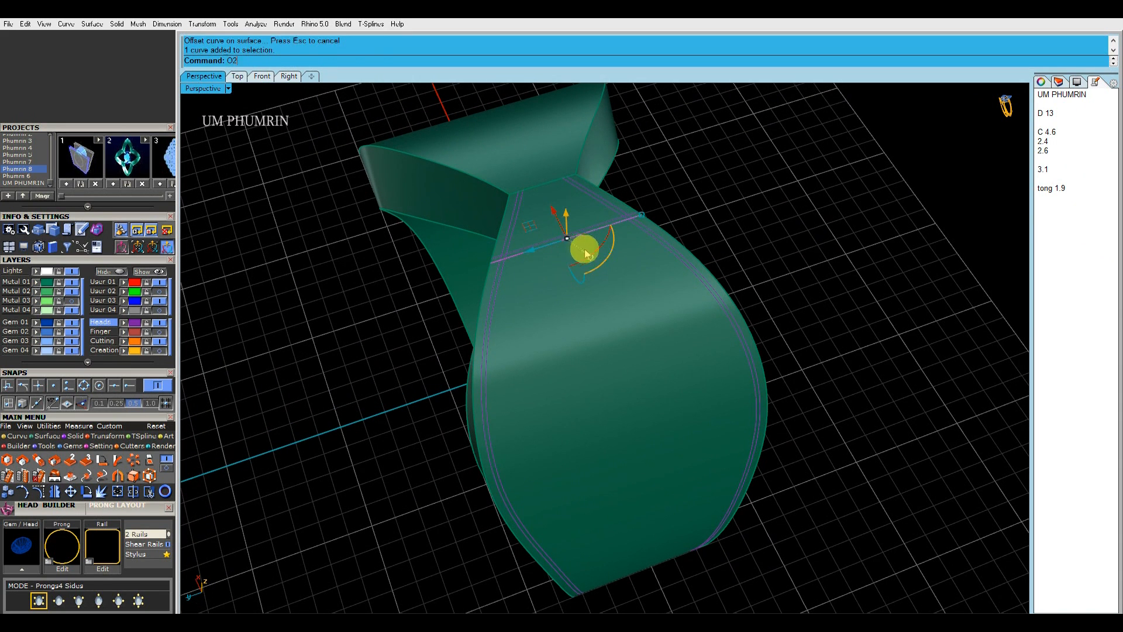
{"action": "key", "text": "Return"}
{"action": "left_click", "coordinate": [597, 260]}
{"action": "type", "text": ".95"}
{"action": "key", "text": "Return"}
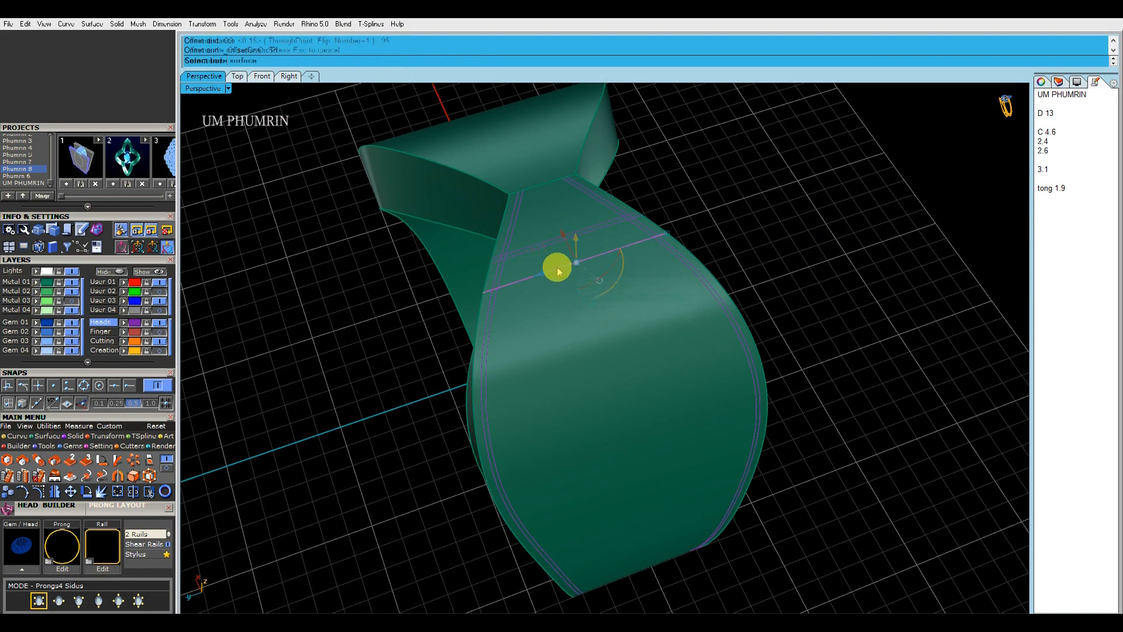
Place round gems along the 0.95 offset curve, oriented to the band surface, with 0.1 mm spacing and a 1.9 mm start size.
{"action": "type", "text": "gc"}
{"action": "key", "text": "Return"}
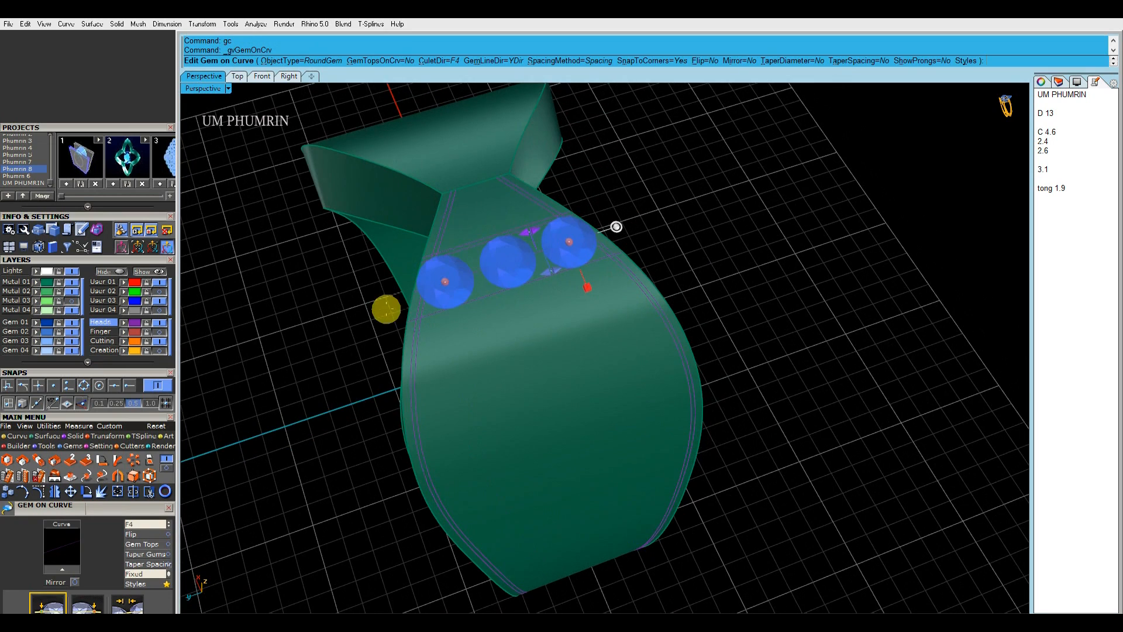
{"action": "left_click", "coordinate": [425, 327]}
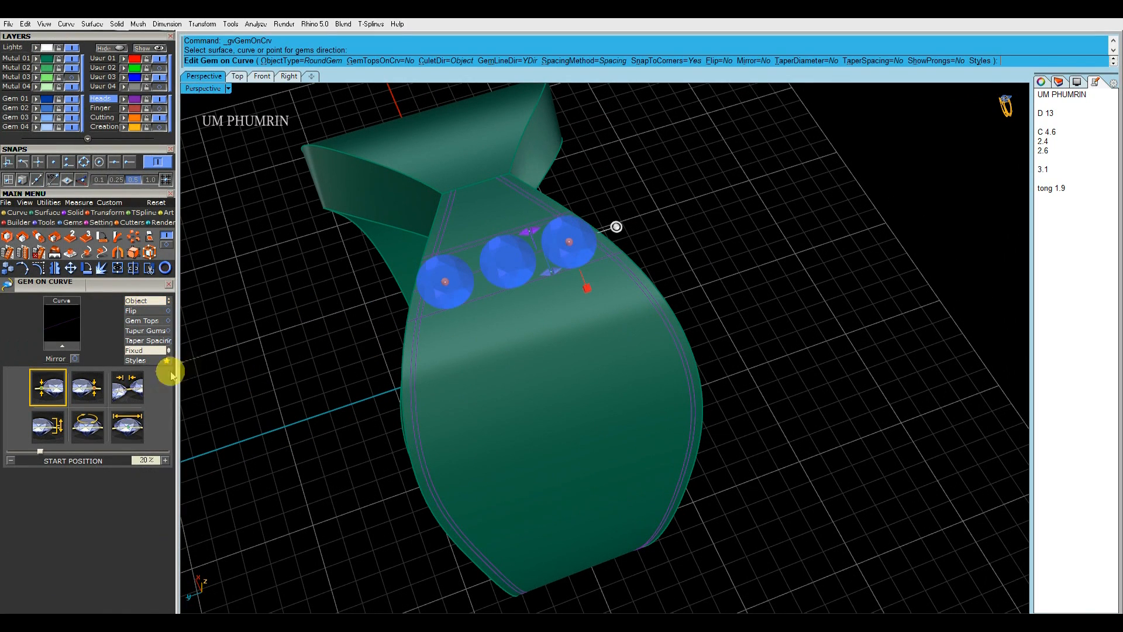
{"action": "left_click", "coordinate": [135, 388]}
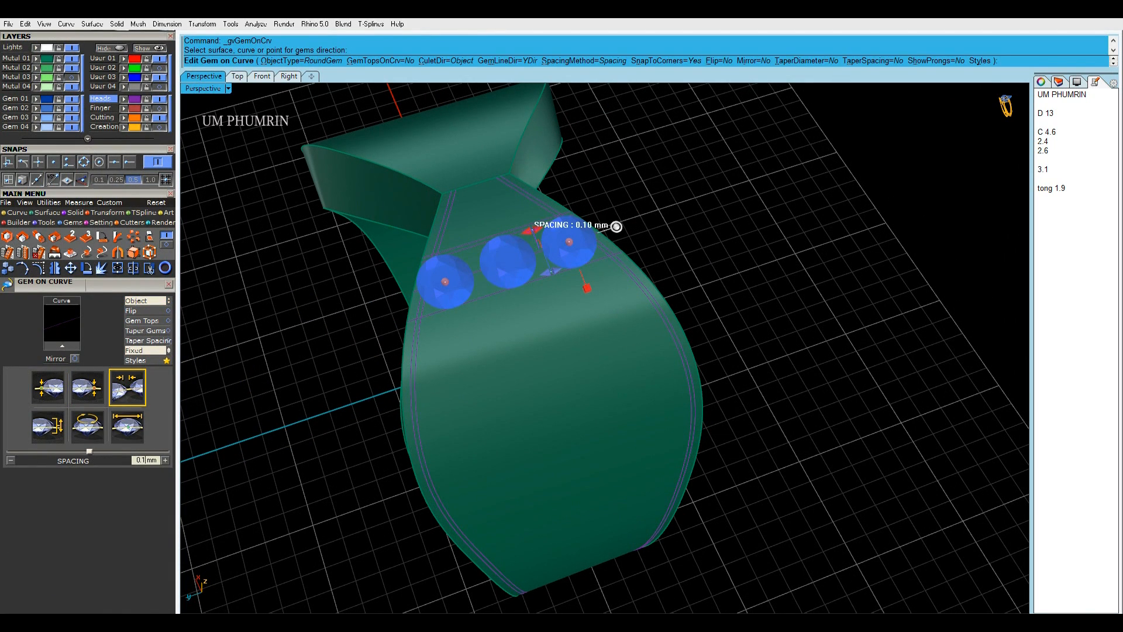
{"action": "left_click", "coordinate": [129, 430]}
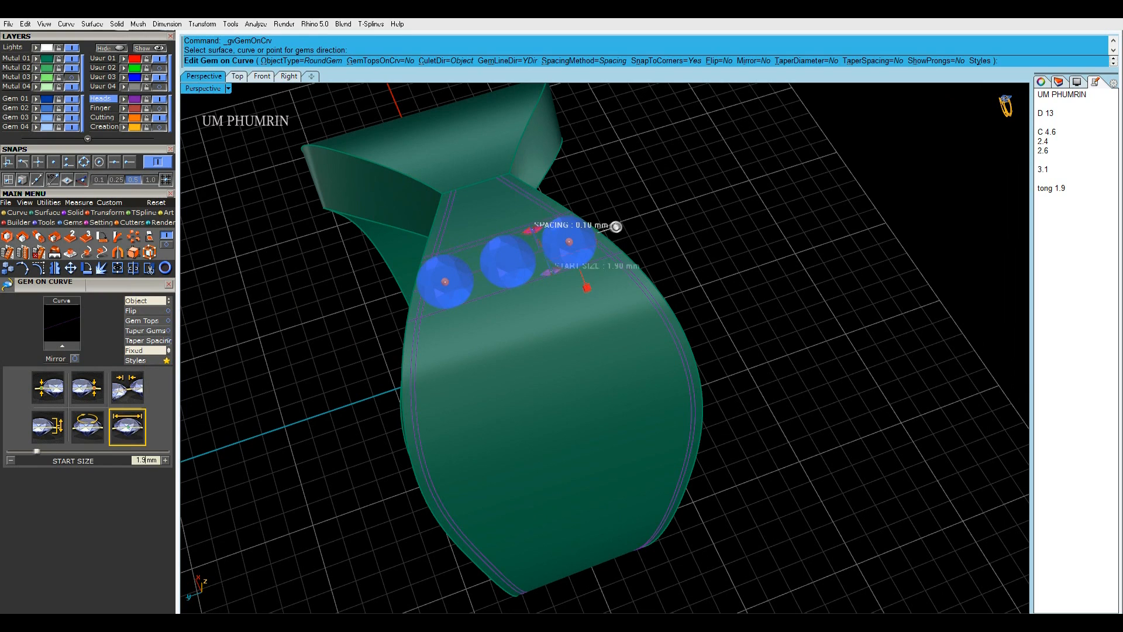
{"action": "scroll", "coordinate": [616, 226], "scroll_direction": "up", "scroll_amount": 5}
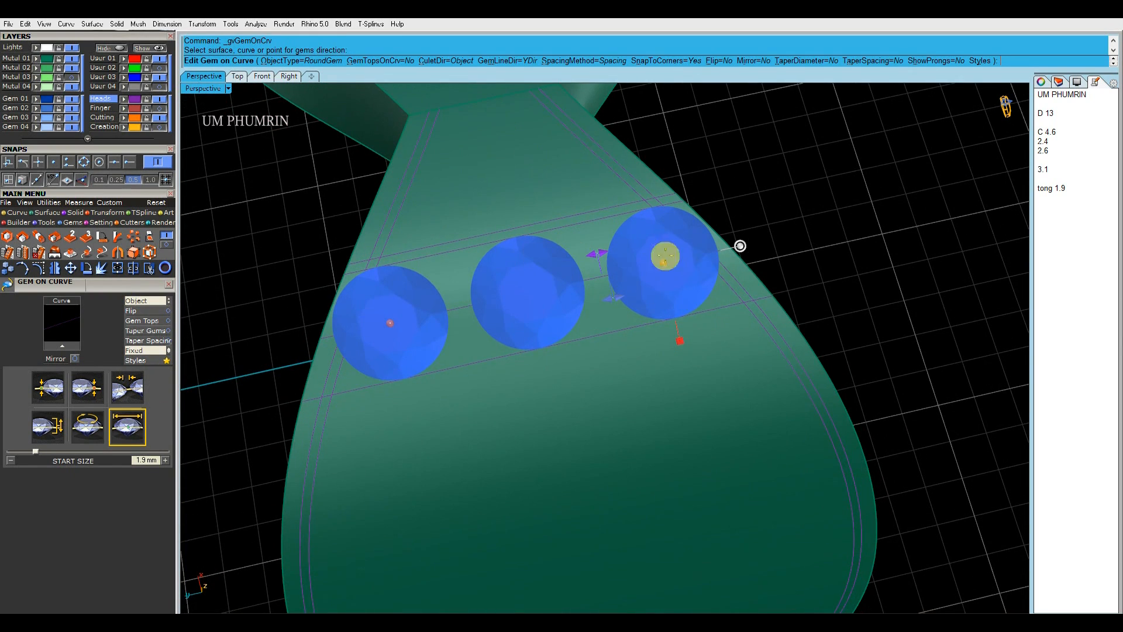
Switch the gem row to Fixed spacing, set the start size to 1.85 mm and shift its start position to about 24.6%.
{"action": "left_click", "coordinate": [129, 394]}
{"action": "left_click", "coordinate": [149, 354]}
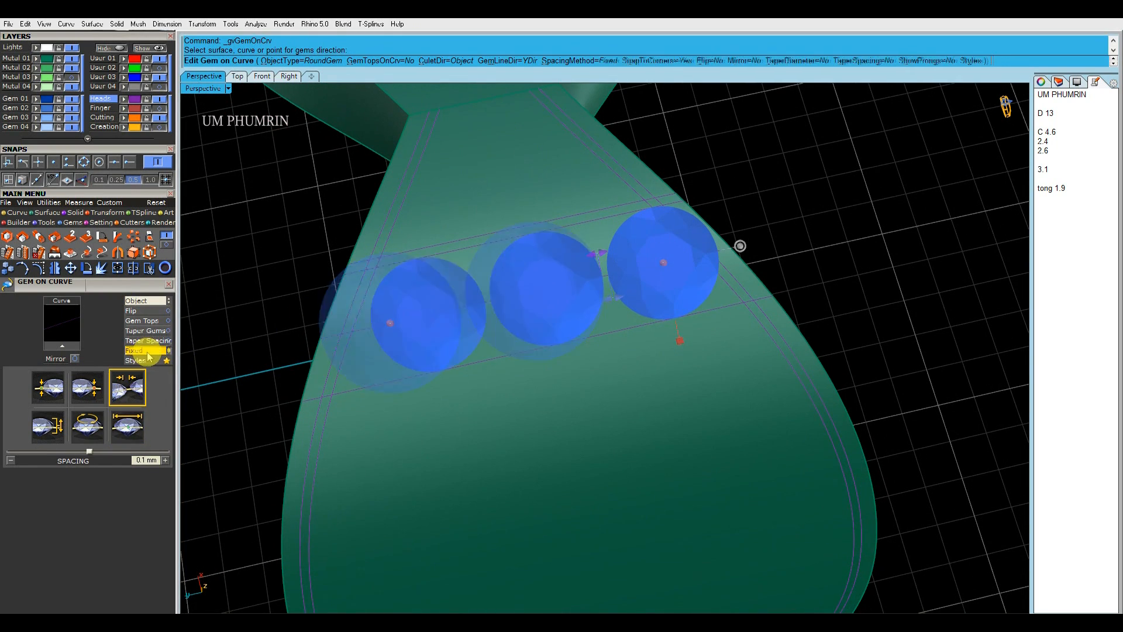
{"action": "left_click_drag", "start_coordinate": [664, 262], "coordinate": [644, 267]}
{"action": "left_click", "coordinate": [135, 430]}
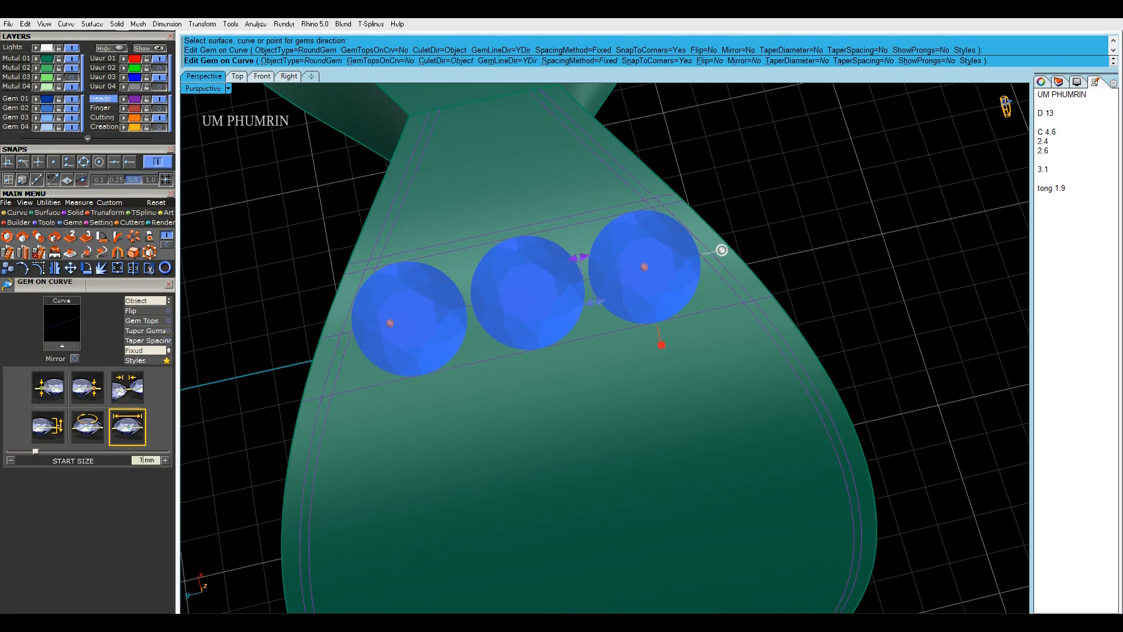
{"action": "key", "text": "Return"}
{"action": "left_click_drag", "start_coordinate": [644, 267], "coordinate": [641, 266]}
Try a 2.1 mm start size on the gem row and set it back to 1.85 mm.
{"action": "scroll", "coordinate": [572, 278], "scroll_direction": "down", "scroll_amount": 6}
{"action": "right_click_drag", "start_coordinate": [571, 279], "coordinate": [563, 313]}
{"action": "scroll", "coordinate": [567, 319], "scroll_direction": "up", "scroll_amount": 4}
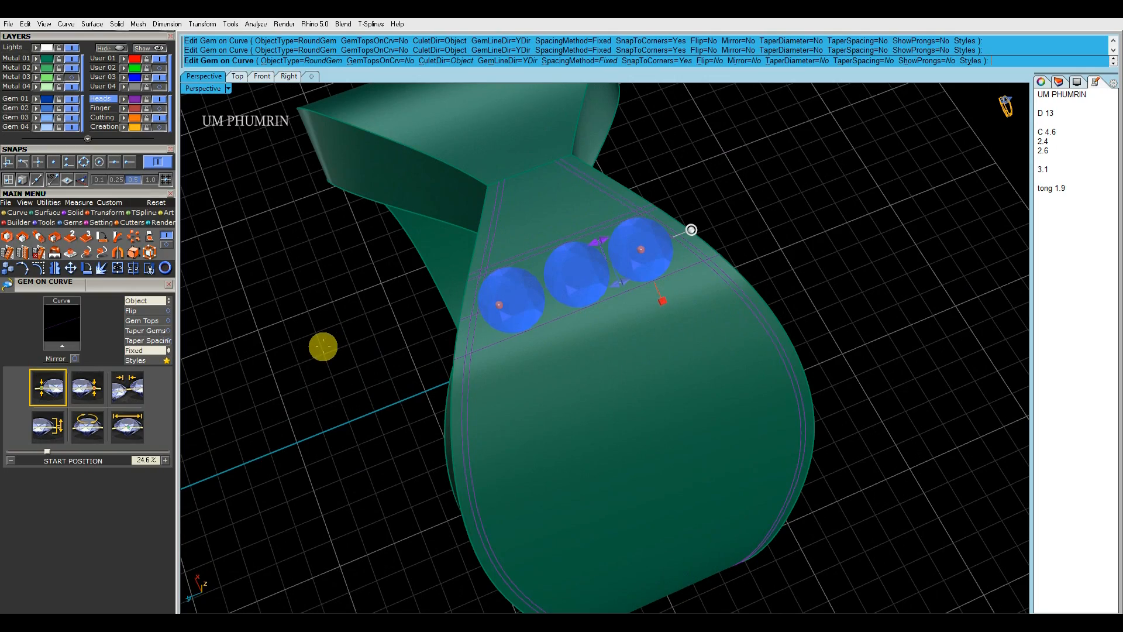
{"action": "right_click_drag", "start_coordinate": [427, 334], "coordinate": [228, 390]}
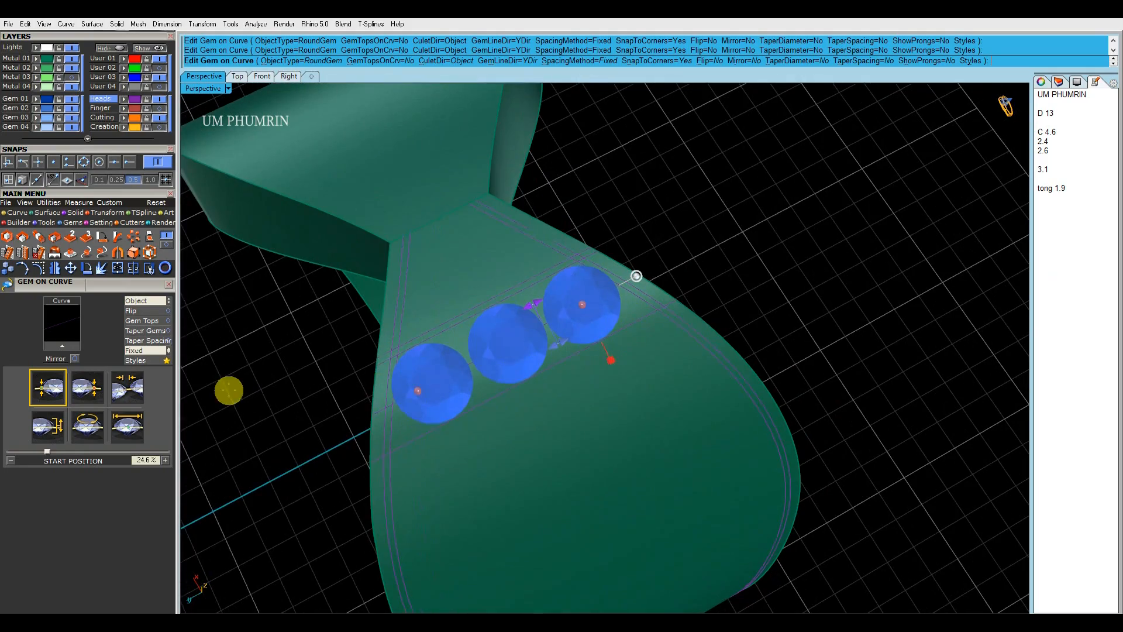
{"action": "left_click", "coordinate": [135, 425]}
{"action": "right_click_drag", "start_coordinate": [547, 337], "coordinate": [576, 369]}
{"action": "scroll", "coordinate": [575, 369], "scroll_direction": "down", "scroll_amount": 2}
{"action": "scroll", "coordinate": [576, 369], "scroll_direction": "up", "scroll_amount": 3}
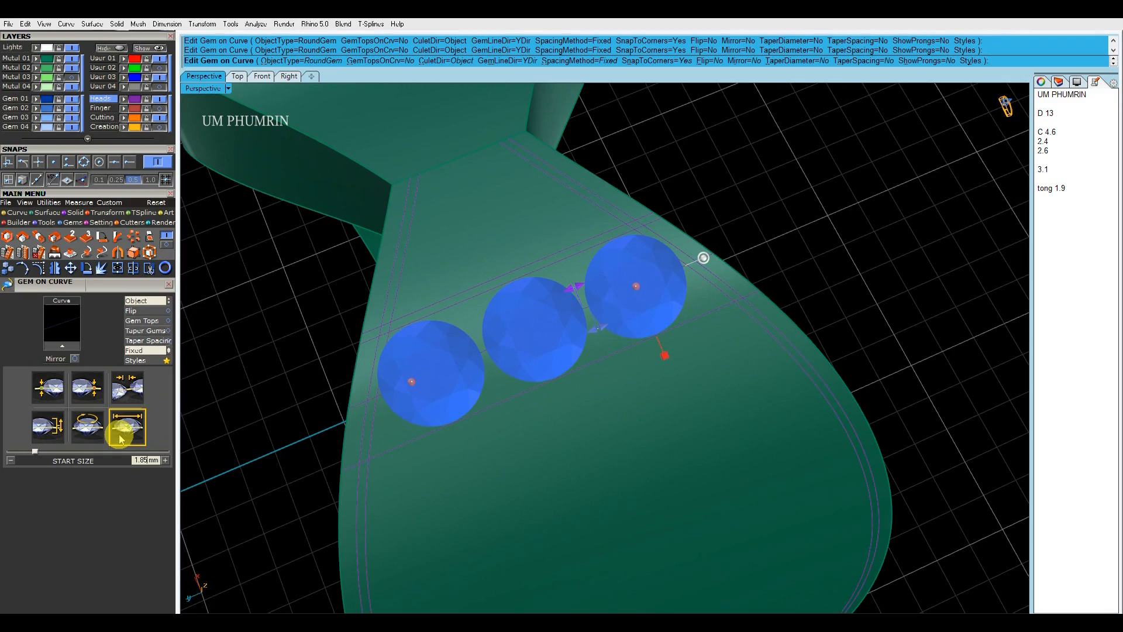
{"action": "scroll", "coordinate": [404, 409], "scroll_direction": "down", "scroll_amount": 3}
{"action": "right_click_drag", "start_coordinate": [404, 413], "coordinate": [405, 380]}
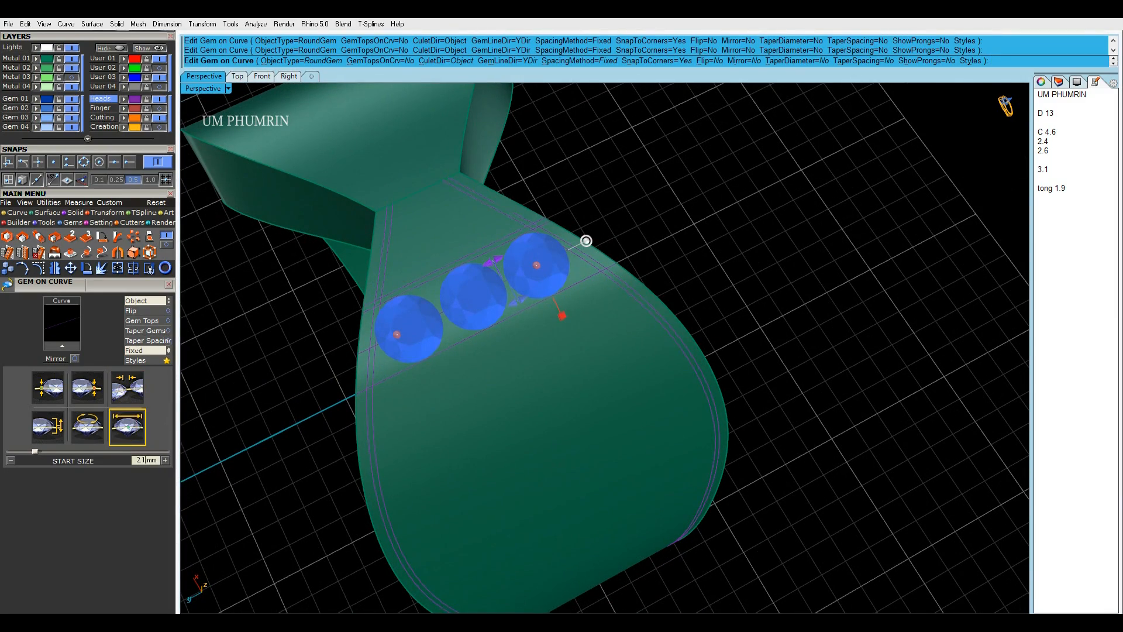
{"action": "key", "text": "Return"}
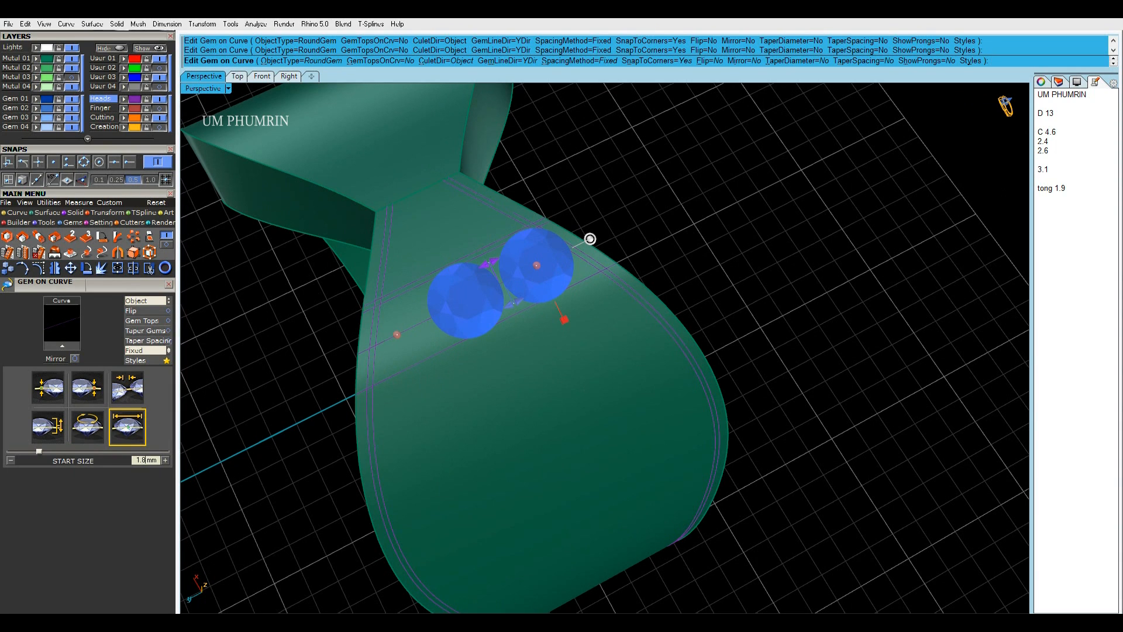
{"action": "type", "text": "5"}
{"action": "key", "text": "Return"}
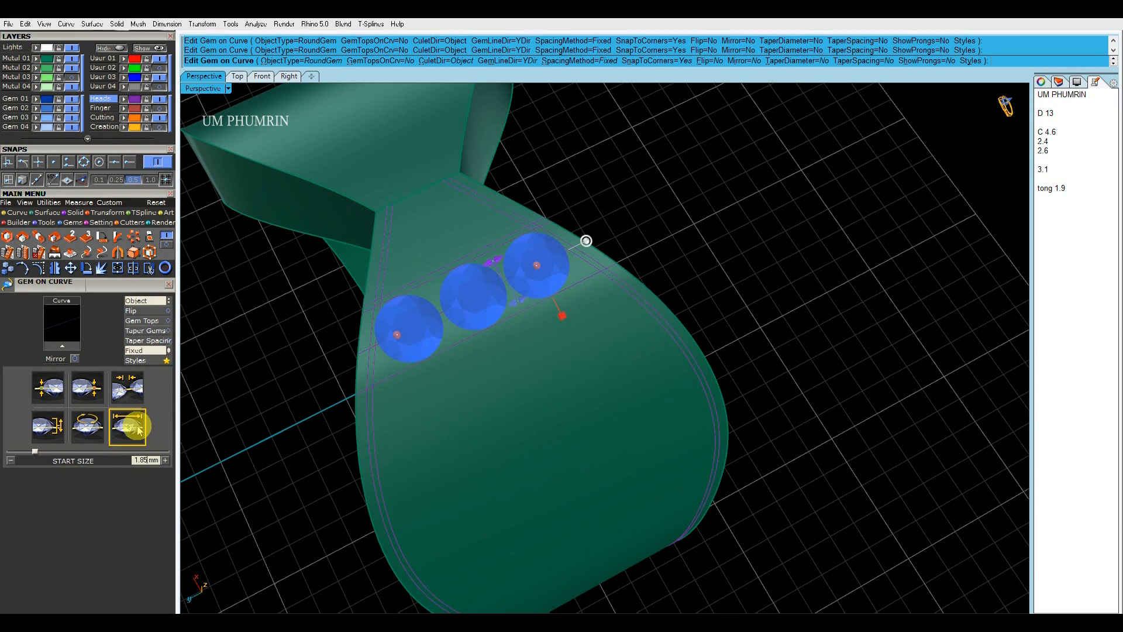
Shift the gem row's start position to about 25.3%, accept the gems and delete the cross curve below them.
{"action": "scroll", "coordinate": [539, 265], "scroll_direction": "up", "scroll_amount": 7}
{"action": "right_click_drag", "start_coordinate": [537, 276], "coordinate": [607, 261]}
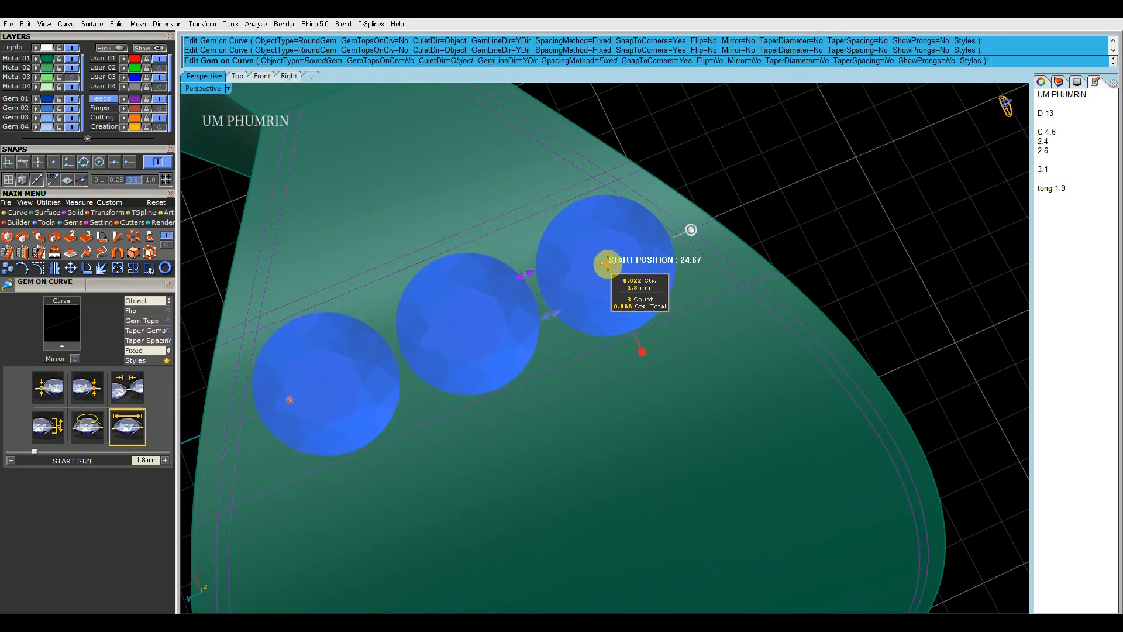
{"action": "left_click_drag", "start_coordinate": [606, 260], "coordinate": [601, 264]}
{"action": "right_click", "coordinate": [601, 265]}
{"action": "scroll", "coordinate": [608, 287], "scroll_direction": "down", "scroll_amount": 5}
{"action": "right_click_drag", "start_coordinate": [611, 296], "coordinate": [592, 282]}
{"action": "left_click", "coordinate": [592, 282]}
{"action": "left_click", "coordinate": [624, 314]}
{"action": "key", "text": "Delete"}
Extract an isocurve across the band touching the lower edge of the middle gem.
{"action": "scroll", "coordinate": [587, 318], "scroll_direction": "down", "scroll_amount": 3}
{"action": "right_click", "coordinate": [575, 319]}
{"action": "scroll", "coordinate": [533, 313], "scroll_direction": "up", "scroll_amount": 5}
{"action": "left_click", "coordinate": [540, 314]}
{"action": "left_click", "coordinate": [129, 162]}
{"action": "left_click", "coordinate": [532, 311]}
{"action": "right_click", "coordinate": [535, 313]}
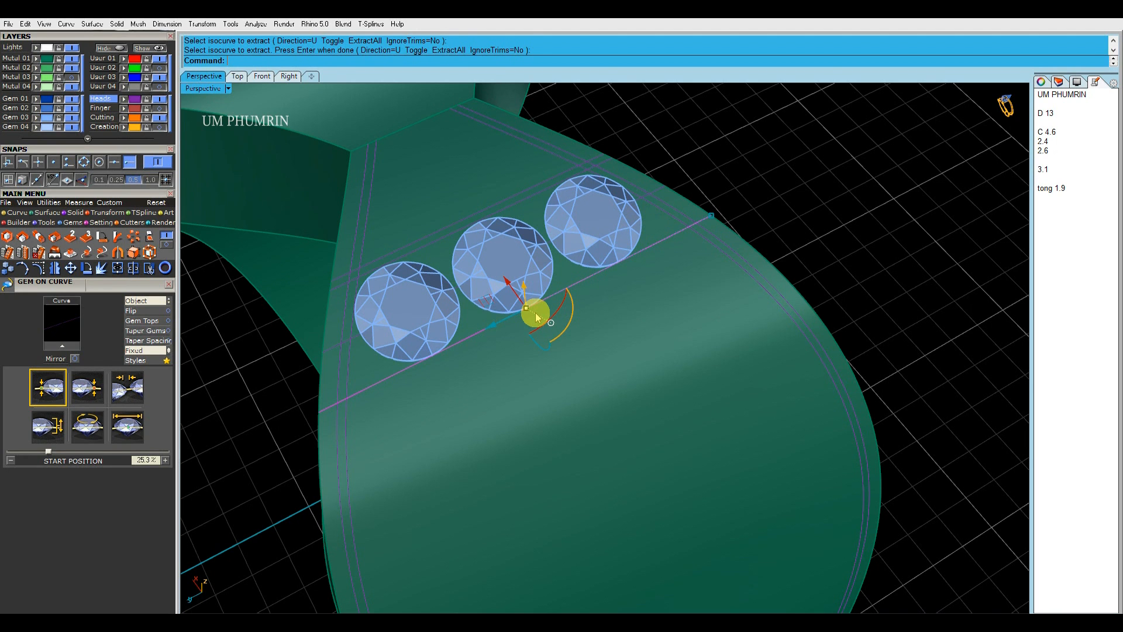
Try offsetting the new isocurve down the band surface by 0.95 and undo it.
{"action": "scroll", "coordinate": [536, 313], "scroll_direction": "down", "scroll_amount": 4}
{"action": "right_click_drag", "start_coordinate": [535, 314], "coordinate": [520, 330]}
{"action": "type", "text": "11"}
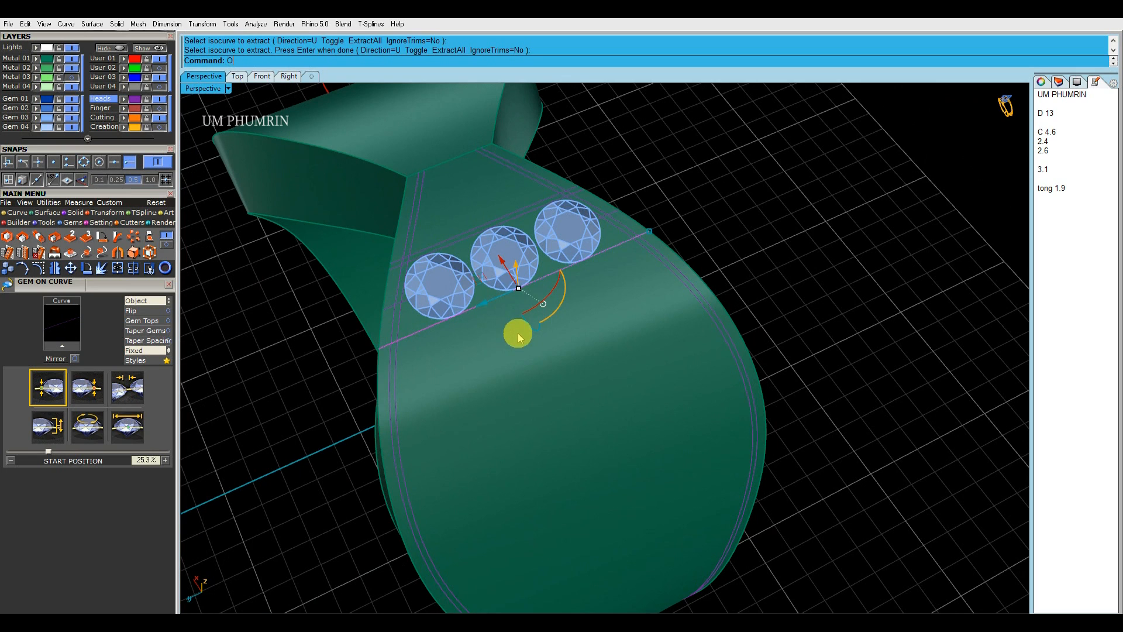
{"action": "key", "text": "Return"}
{"action": "left_click", "coordinate": [522, 346]}
{"action": "right_click", "coordinate": [523, 346]}
{"action": "left_click", "coordinate": [509, 335]}
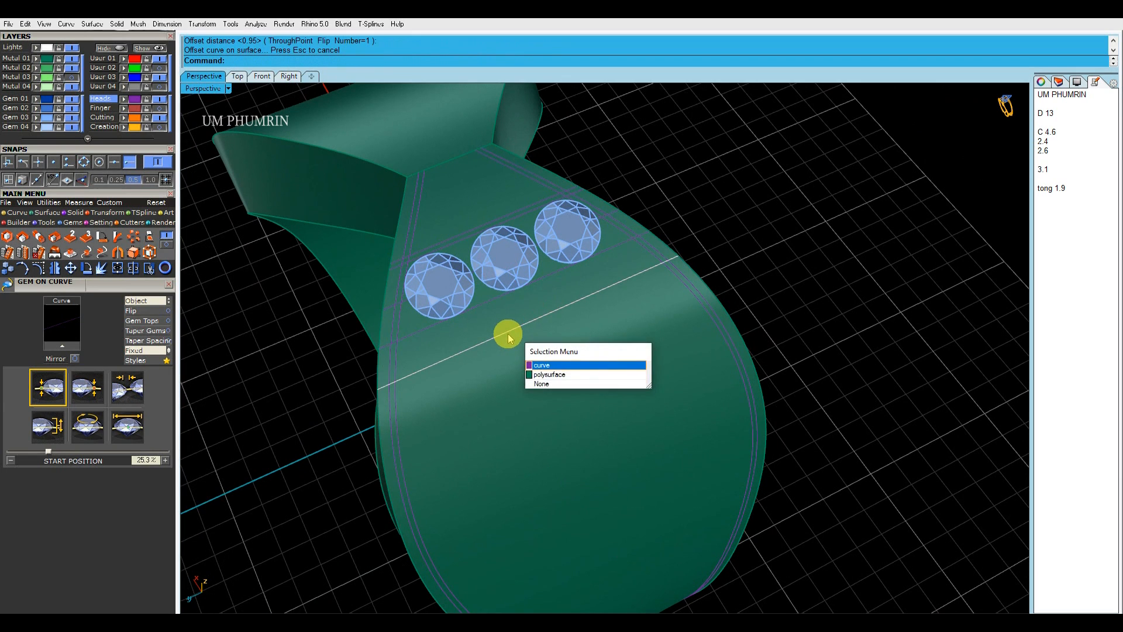
{"action": "key", "text": "ctrl+z"}
Offset the isocurve below the first gem row down the band surface by 0.1.
{"action": "left_click", "coordinate": [490, 301]}
{"action": "type", "text": "11"}
{"action": "key", "text": "Return"}
{"action": "left_click", "coordinate": [539, 321]}
{"action": "type", "text": ".1"}
{"action": "key", "text": "Return"}
Offset the 0.1 spacing curve down the band surface by 0.95 as the second gem row's centre line.
{"action": "left_click", "coordinate": [463, 319]}
{"action": "left_click", "coordinate": [496, 349]}
{"action": "type", "text": "11"}
{"action": "key", "text": "Return"}
{"action": "left_click", "coordinate": [536, 335]}
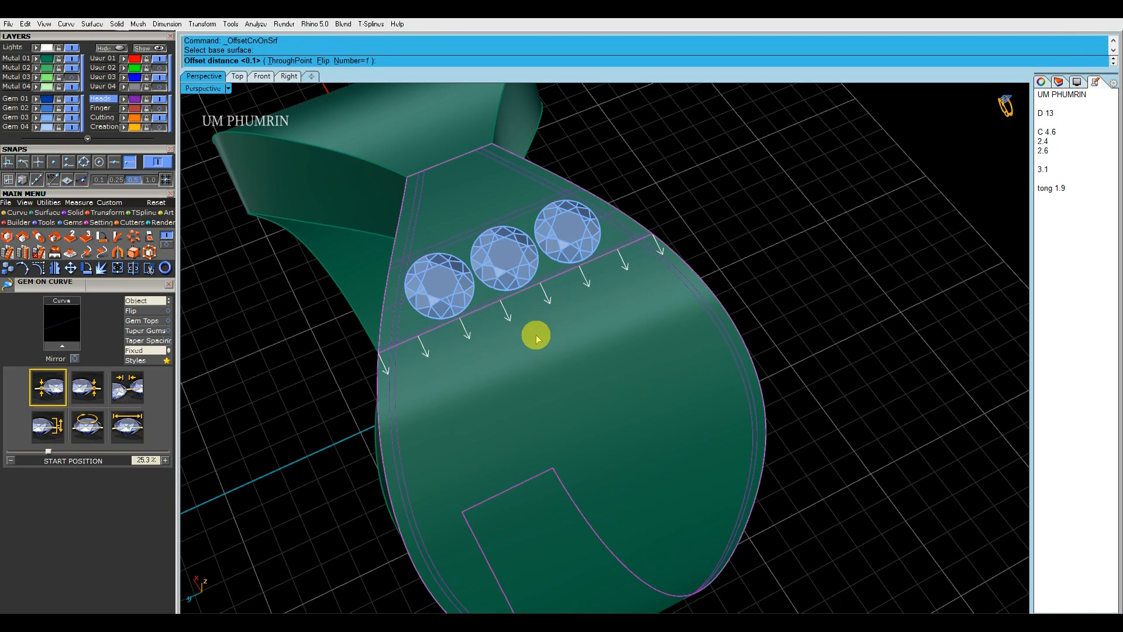
{"action": "type", "text": ".95"}
{"action": "key", "text": "Return"}
Place a second row of round gems along the new centre line with 0.1 mm spacing and a 1.9 mm start size.
{"action": "left_click", "coordinate": [490, 344]}
{"action": "left_click", "coordinate": [491, 342]}
{"action": "type", "text": "gc"}
{"action": "key", "text": "Return"}
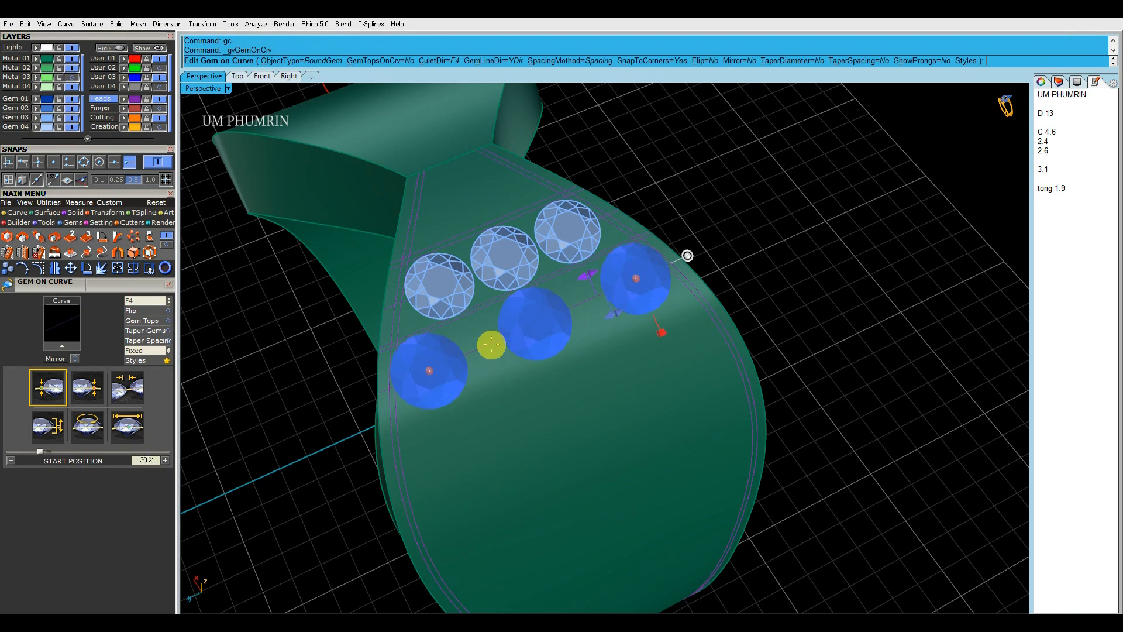
{"action": "left_click", "coordinate": [127, 387]}
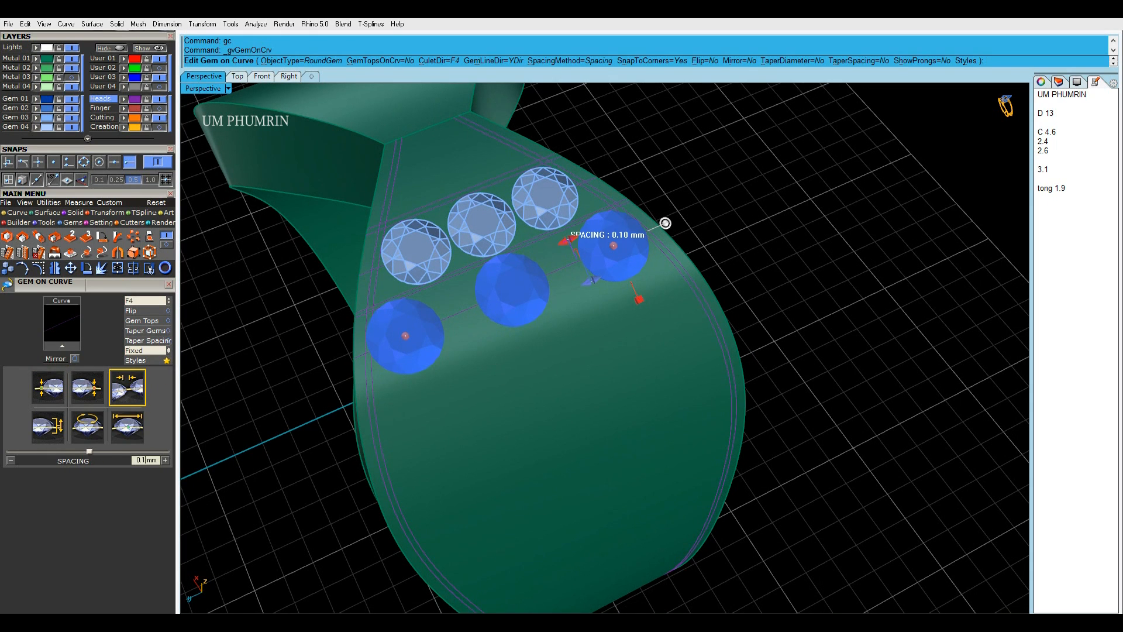
{"action": "left_click", "coordinate": [128, 427]}
{"action": "key", "text": "Return"}
{"action": "left_click", "coordinate": [135, 397]}
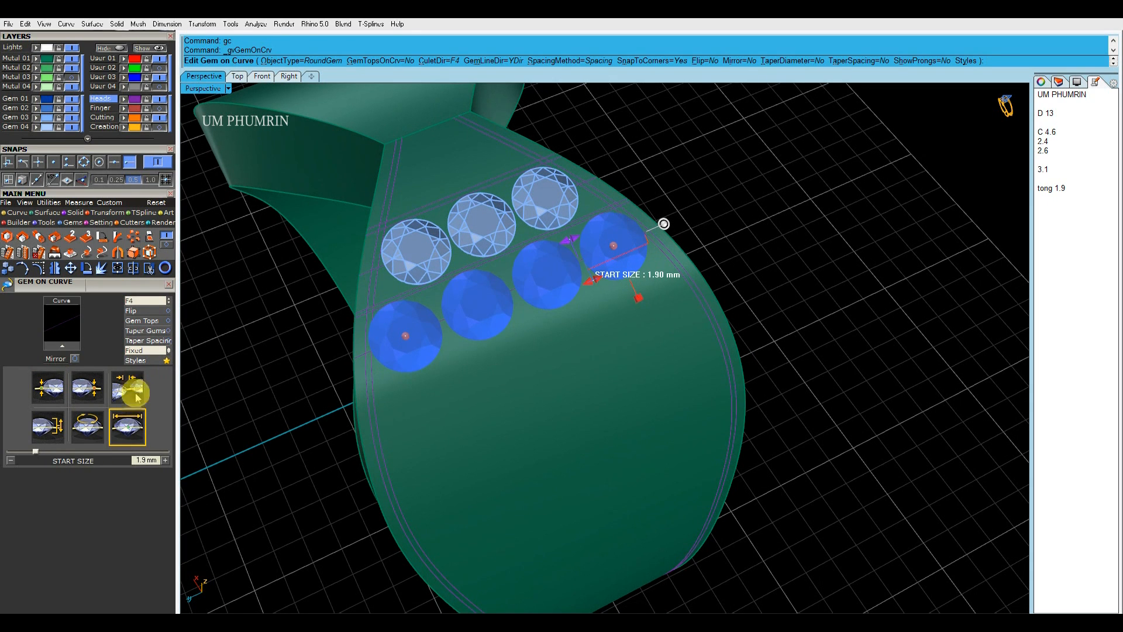
Orient the second row's gems to the band surface as direction object and switch their spacing method to Fixed.
{"action": "left_click", "coordinate": [143, 302]}
{"action": "left_click", "coordinate": [145, 301]}
{"action": "left_click", "coordinate": [479, 431]}
{"action": "left_click", "coordinate": [141, 382]}
{"action": "right_click_drag", "start_coordinate": [205, 363], "coordinate": [620, 285]}
{"action": "scroll", "coordinate": [686, 282], "scroll_direction": "up", "scroll_amount": 3}
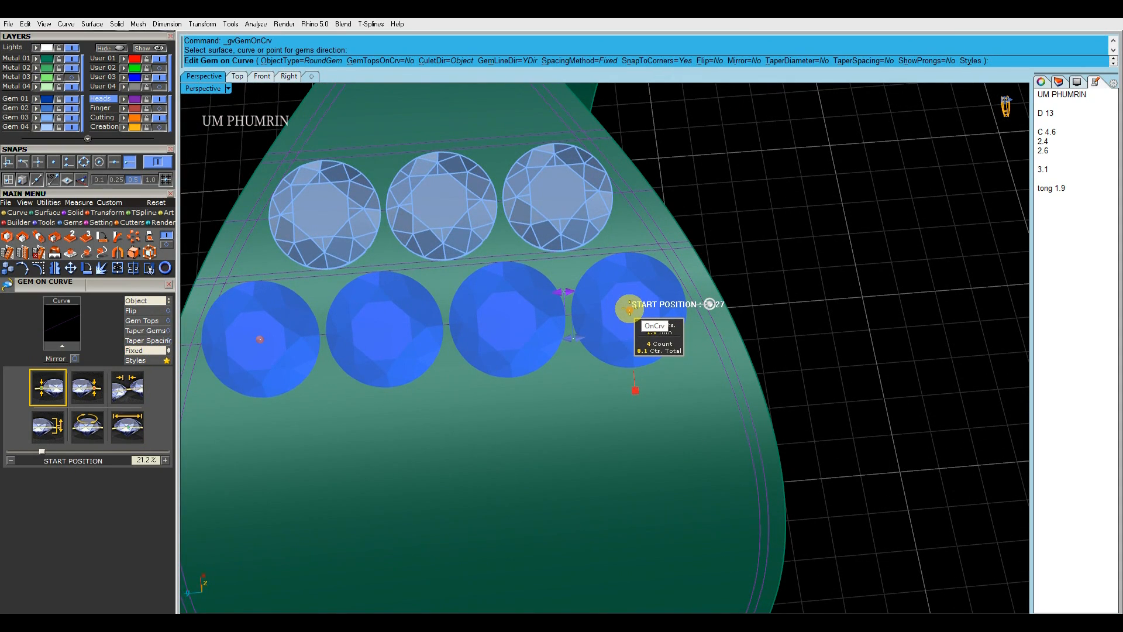
Set the second gem row's start size to 1.85 mm, shift its start position to about 21.3 % and accept the row.
{"action": "left_click_drag", "start_coordinate": [629, 308], "coordinate": [631, 307]}
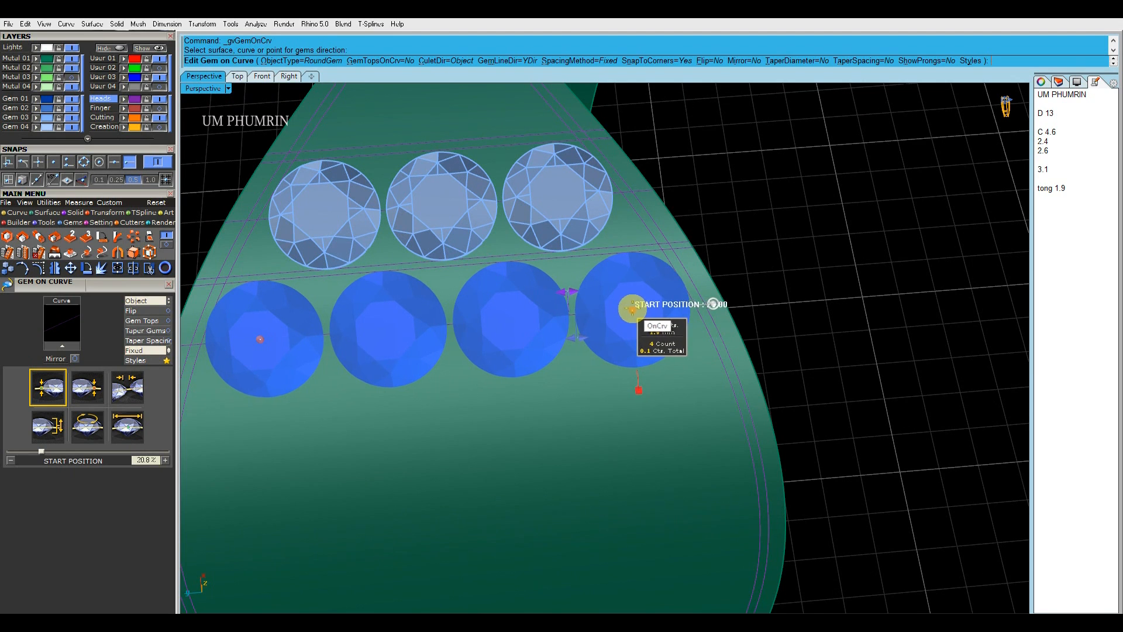
{"action": "left_click", "coordinate": [127, 433]}
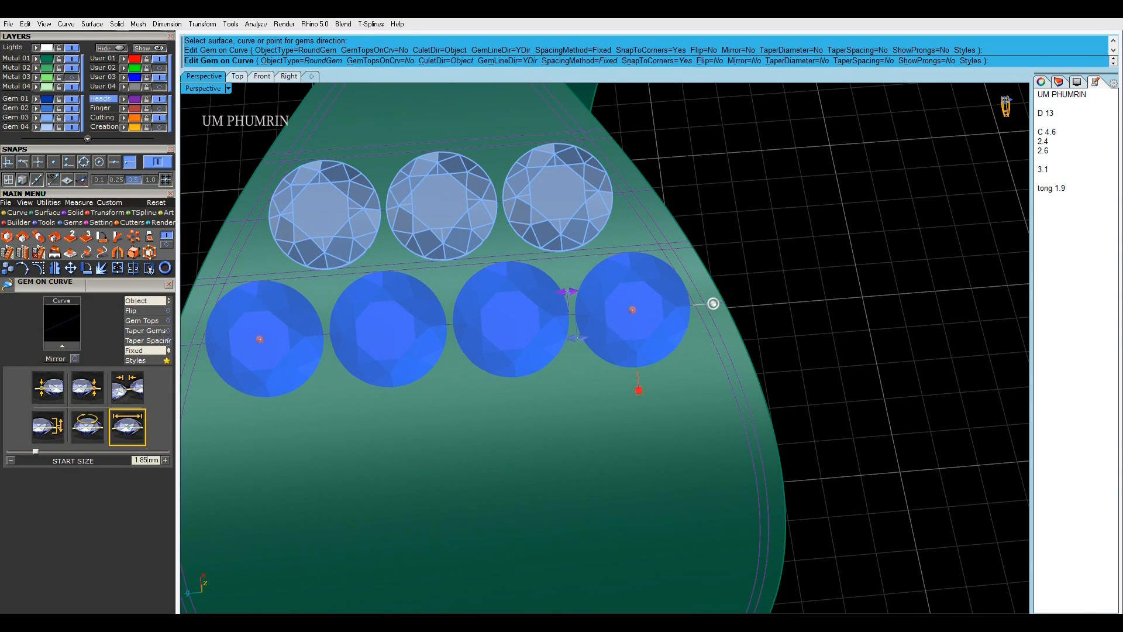
{"action": "key", "text": "Return"}
{"action": "left_click_drag", "start_coordinate": [630, 311], "coordinate": [628, 310]}
{"action": "right_click_drag", "start_coordinate": [627, 311], "coordinate": [638, 304], "text": "shift"}
{"action": "scroll", "coordinate": [611, 349], "scroll_direction": "down", "scroll_amount": 5}
{"action": "scroll", "coordinate": [603, 353], "scroll_direction": "up", "scroll_amount": 5}
{"action": "right_click_drag", "start_coordinate": [592, 359], "coordinate": [597, 358]}
{"action": "right_click", "coordinate": [601, 356]}
Nudge the second gem row slightly up the band toward the first row in the Front view.
{"action": "left_click", "coordinate": [590, 355]}
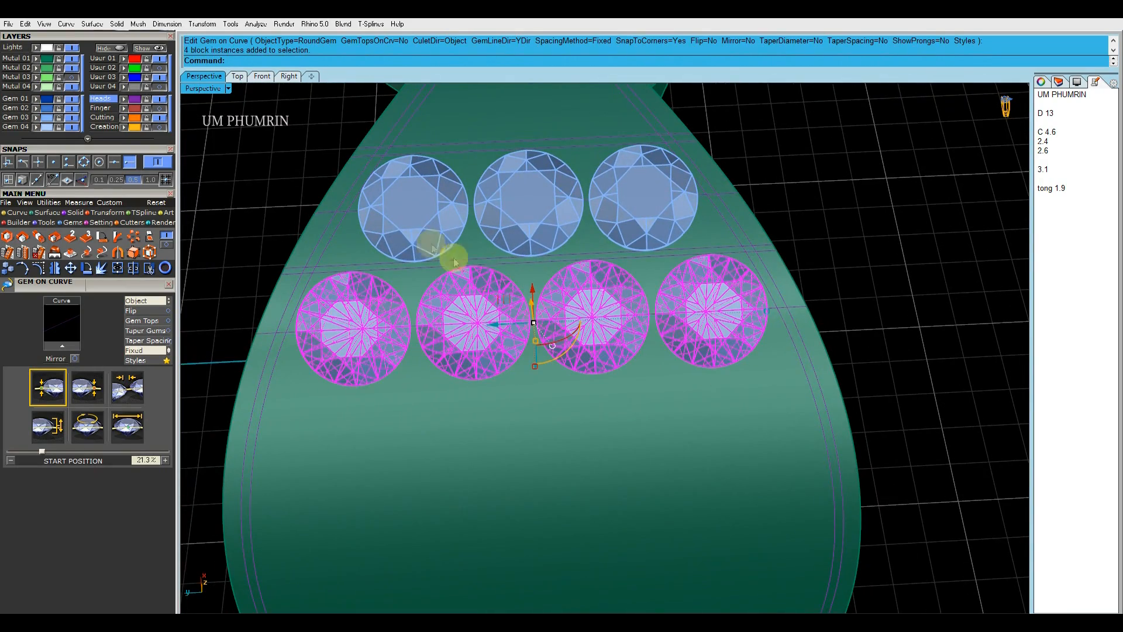
{"action": "left_click", "coordinate": [287, 77]}
{"action": "scroll", "coordinate": [575, 237], "scroll_direction": "up", "scroll_amount": 4}
{"action": "left_click", "coordinate": [263, 78]}
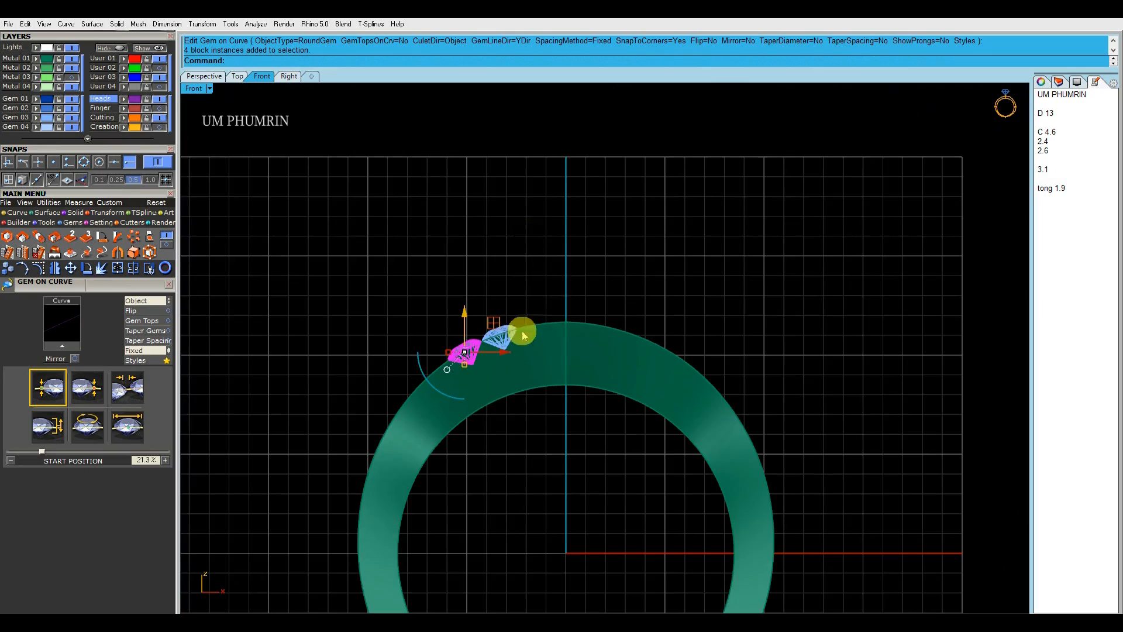
{"action": "scroll", "coordinate": [484, 346], "scroll_direction": "up", "scroll_amount": 9}
{"action": "mouse_move", "coordinate": [414, 367]}
{"action": "left_mouse_down"}
{"action": "mouse_move", "coordinate": [409, 356]}
{"action": "mouse_move", "coordinate": [425, 358]}
{"action": "left_mouse_up"}
{"action": "left_click", "coordinate": [212, 76]}
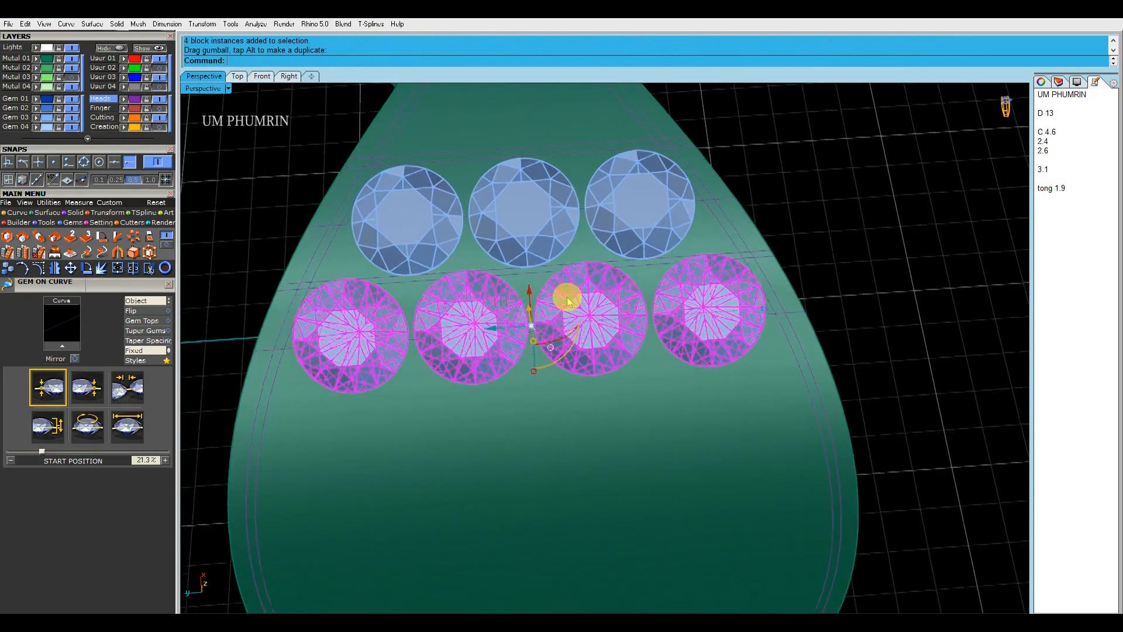
{"action": "scroll", "coordinate": [553, 299], "scroll_direction": "down", "scroll_amount": 3}
{"action": "key", "text": "Delete"}
{"action": "scroll", "coordinate": [526, 295], "scroll_direction": "up", "scroll_amount": 10}
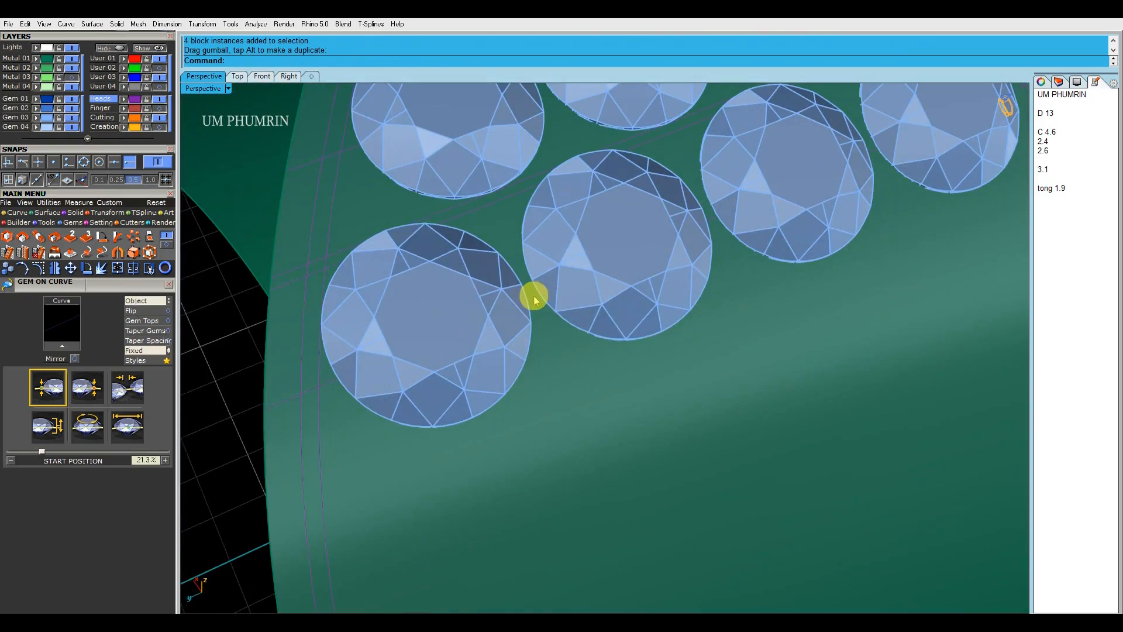
{"action": "scroll", "coordinate": [544, 306], "scroll_direction": "down", "scroll_amount": 8}
Extract a crosswise isocurve of the band surface just below the second gem row.
{"action": "mouse_move", "coordinate": [504, 327]}
{"action": "right_mouse_down"}
{"action": "mouse_move", "coordinate": [573, 314]}
{"action": "mouse_move", "coordinate": [549, 314]}
{"action": "mouse_move", "coordinate": [535, 336]}
{"action": "mouse_move", "coordinate": [519, 331]}
{"action": "right_mouse_up"}
{"action": "type", "text": "ei"}
{"action": "key", "text": "Return"}
{"action": "left_click", "coordinate": [565, 313]}
{"action": "left_click", "coordinate": [563, 287]}
{"action": "key", "text": "Return"}
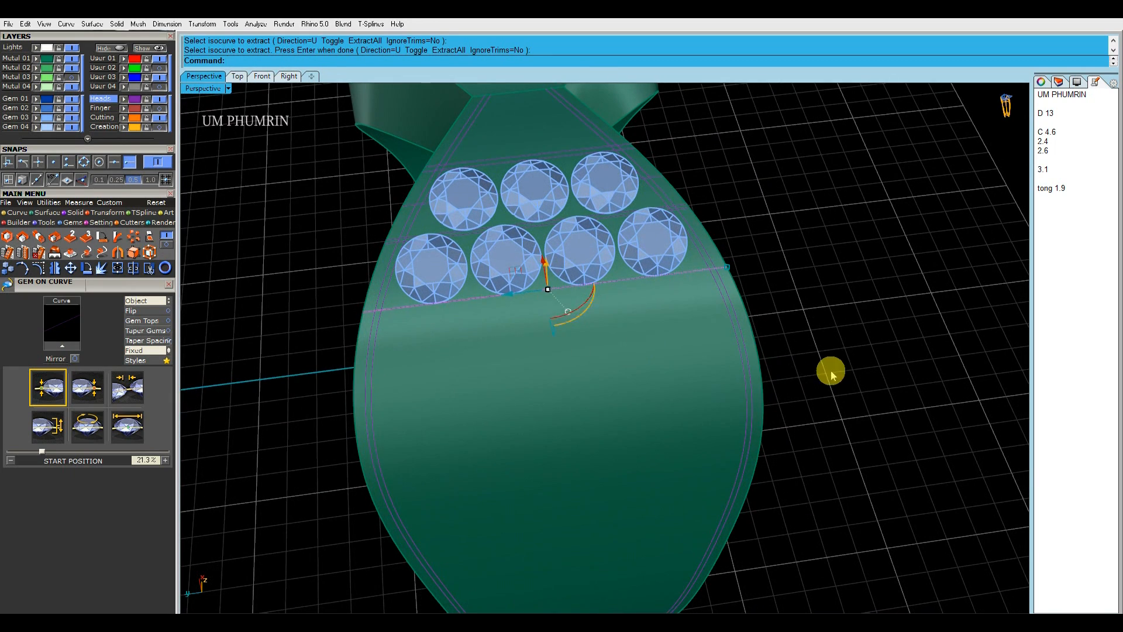
Extract a lengthwise isocurve of the band surface through the midpoint of the crosswise isocurve.
{"action": "left_click", "coordinate": [824, 370]}
{"action": "type", "text": "ei"}
{"action": "key", "text": "Return"}
{"action": "left_click", "coordinate": [636, 382]}
{"action": "type", "text": "t"}
{"action": "key", "text": "Return"}
{"action": "left_click", "coordinate": [115, 162]}
{"action": "key", "text": "Return"}
Try placing two round gems at scale 1.9 on the band surface below the second row, starting at the lengthwise isocurve.
{"action": "scroll", "coordinate": [564, 140], "scroll_direction": "down", "scroll_amount": 3}
{"action": "scroll", "coordinate": [608, 257], "scroll_direction": "up", "scroll_amount": 4}
{"action": "right_click_drag", "start_coordinate": [608, 263], "coordinate": [586, 306]}
{"action": "type", "text": "gs"}
{"action": "key", "text": "Return"}
{"action": "scroll", "coordinate": [576, 331], "scroll_direction": "up", "scroll_amount": 2}
{"action": "left_click", "coordinate": [253, 52]}
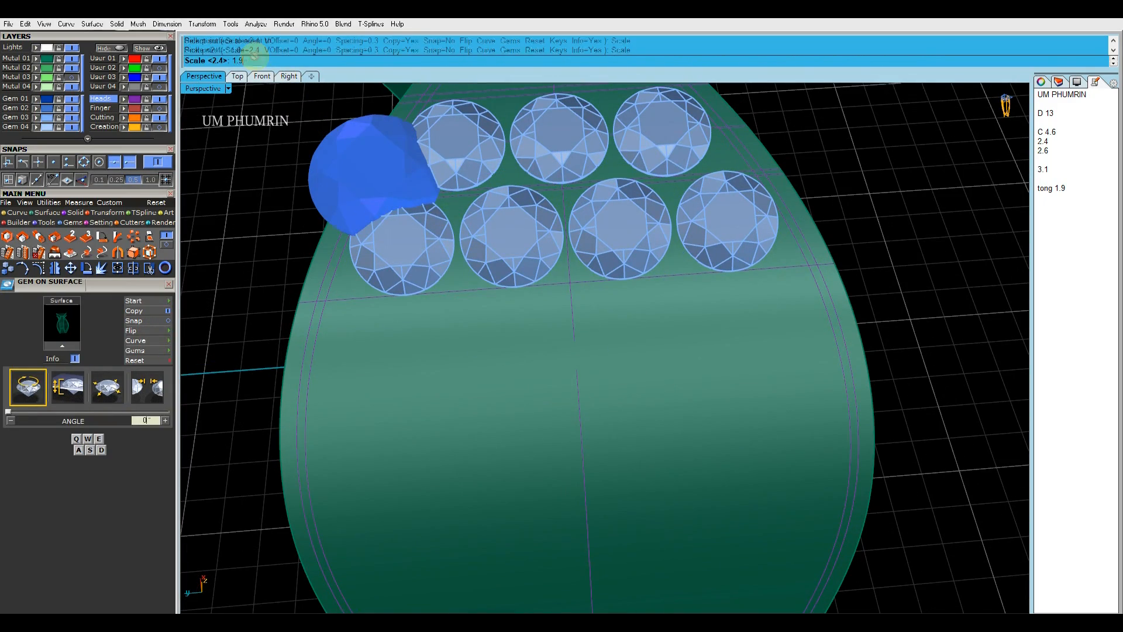
{"action": "key", "text": "Return"}
{"action": "scroll", "coordinate": [573, 334], "scroll_direction": "up", "scroll_amount": 3}
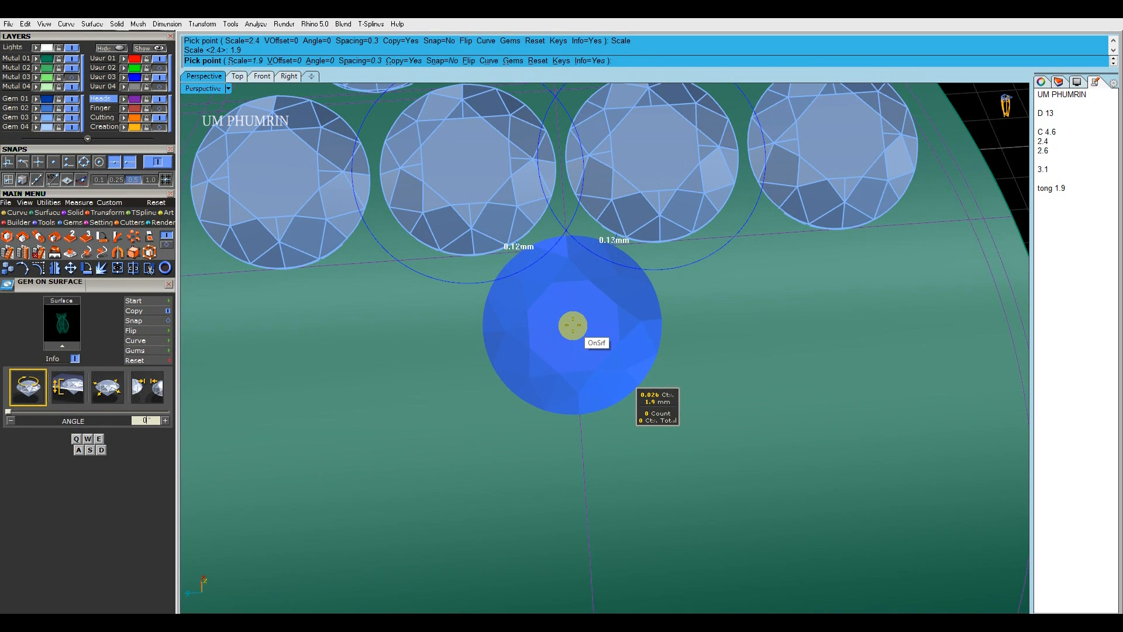
{"action": "left_click", "coordinate": [573, 325]}
{"action": "scroll", "coordinate": [564, 344], "scroll_direction": "down", "scroll_amount": 3}
{"action": "scroll", "coordinate": [552, 331], "scroll_direction": "up", "scroll_amount": 4}
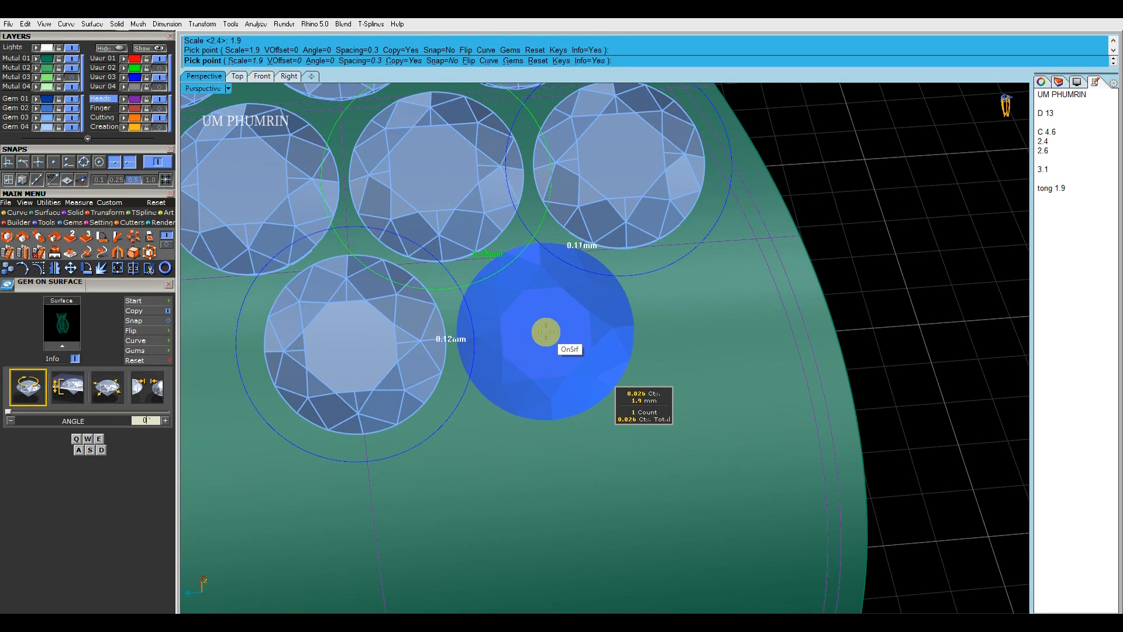
{"action": "left_click", "coordinate": [544, 331]}
{"action": "scroll", "coordinate": [544, 331], "scroll_direction": "down", "scroll_amount": 3}
{"action": "scroll", "coordinate": [624, 337], "scroll_direction": "up", "scroll_amount": 3}
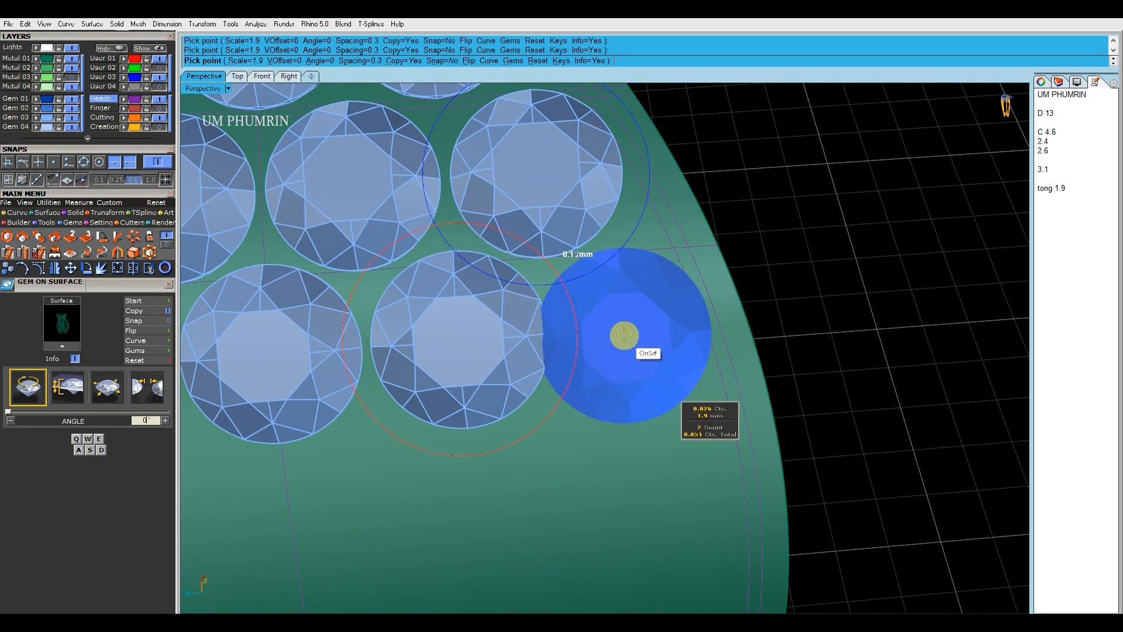
Cancel the placement of a third gem and delete the two trial gems below the second row.
{"action": "scroll", "coordinate": [621, 334], "scroll_direction": "down", "scroll_amount": 4}
{"action": "right_click_drag", "start_coordinate": [521, 346], "coordinate": [594, 336], "text": "shift"}
{"action": "key", "text": "Escape"}
{"action": "left_click", "coordinate": [593, 335]}
{"action": "left_click", "coordinate": [485, 348], "text": "shift"}
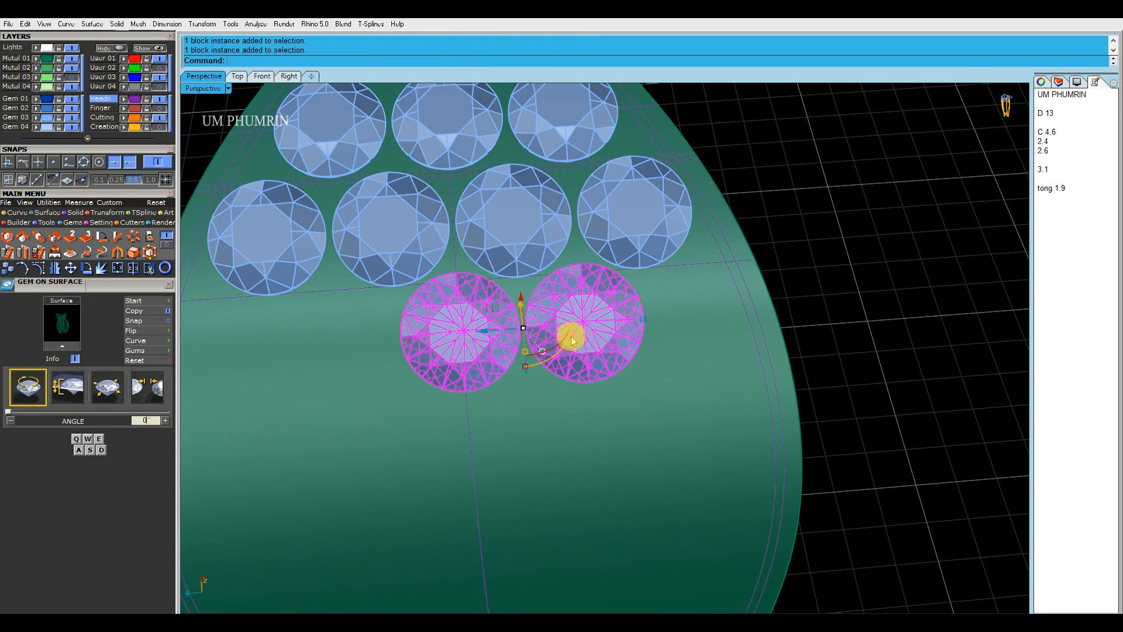
{"action": "key", "text": "Delete"}
Try a single round gem at scale 1.9 below the second row and delete it.
{"action": "right_click", "coordinate": [567, 338]}
{"action": "scroll", "coordinate": [557, 350], "scroll_direction": "up", "scroll_amount": 3}
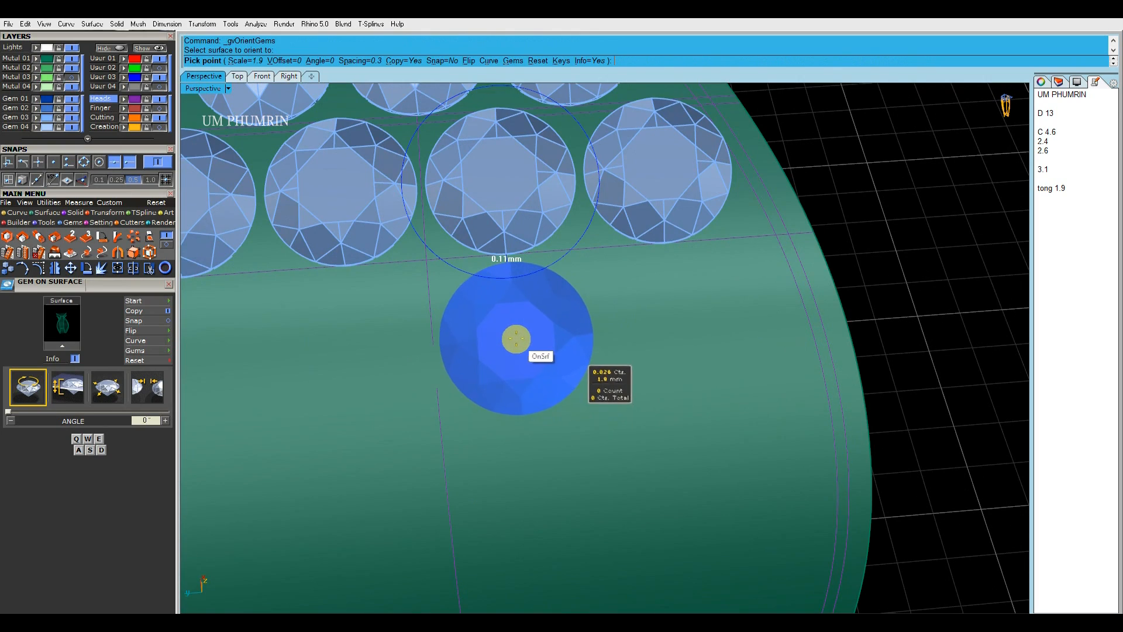
{"action": "left_click", "coordinate": [512, 338]}
{"action": "right_click_drag", "start_coordinate": [657, 321], "coordinate": [618, 317]}
{"action": "right_click", "coordinate": [651, 326]}
{"action": "left_click", "coordinate": [546, 339]}
{"action": "scroll", "coordinate": [606, 338], "scroll_direction": "down", "scroll_amount": 3}
{"action": "key", "text": "Delete"}
Extract another crosswise isocurve of the band surface, lower down, as the third gem row's centre line.
{"action": "scroll", "coordinate": [602, 307], "scroll_direction": "down", "scroll_amount": 2}
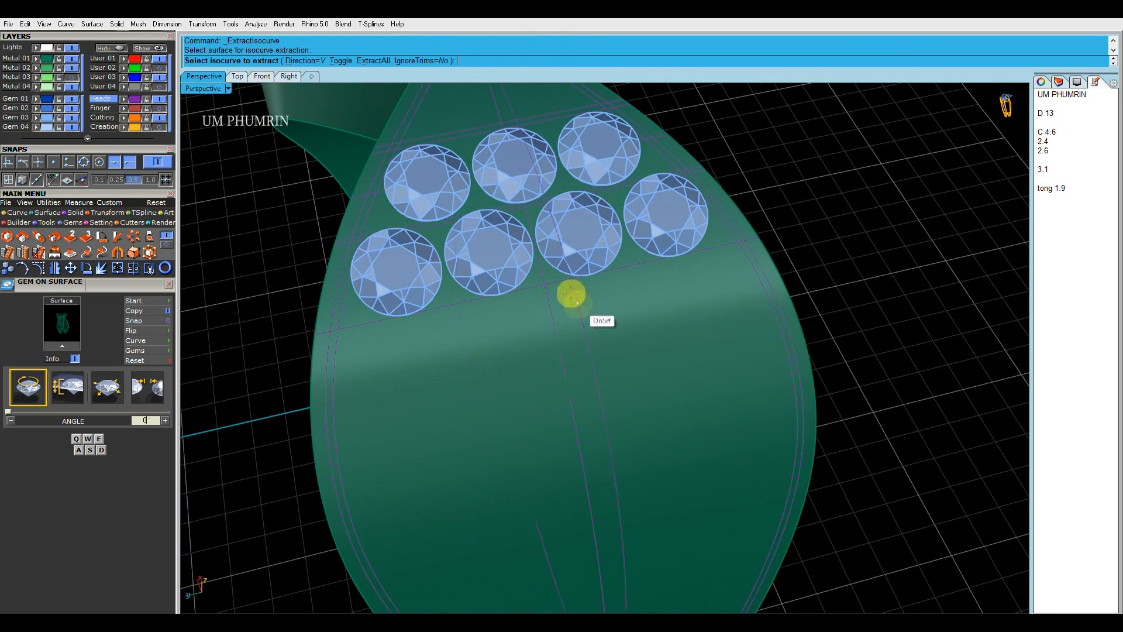
{"action": "left_click", "coordinate": [342, 62]}
Try a row of round gems along the lower isocurve, oriented to the band surface, with 1.85 mm start size and Fixed spacing.
{"action": "type", "text": "g"}
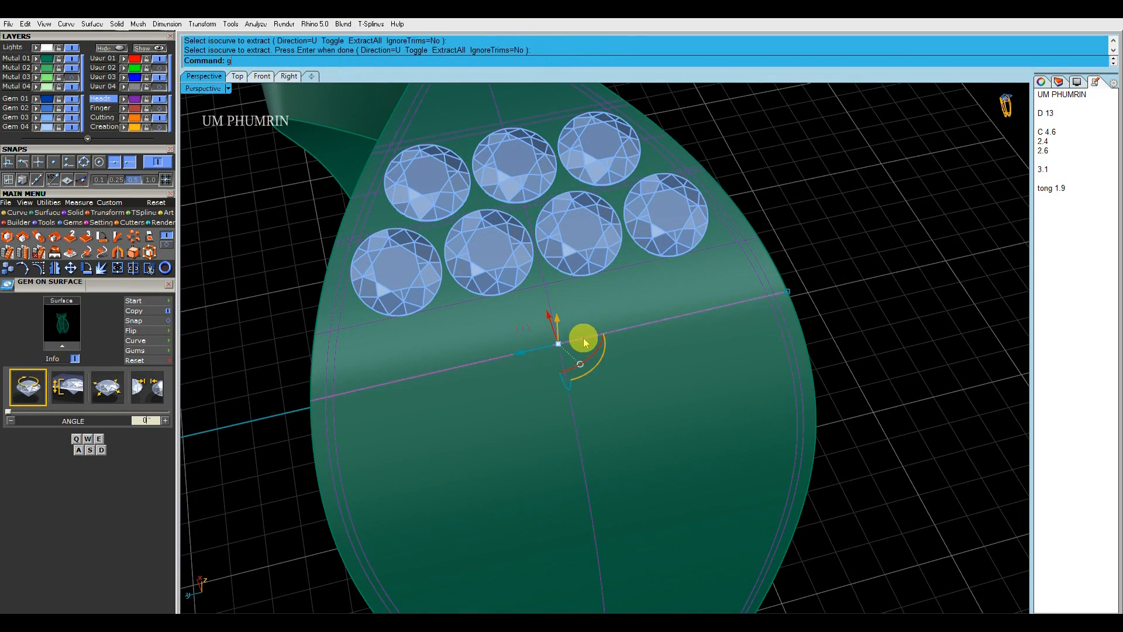
{"action": "type", "text": "c"}
{"action": "key", "text": "Return"}
{"action": "left_click", "coordinate": [150, 301]}
{"action": "left_click", "coordinate": [414, 327]}
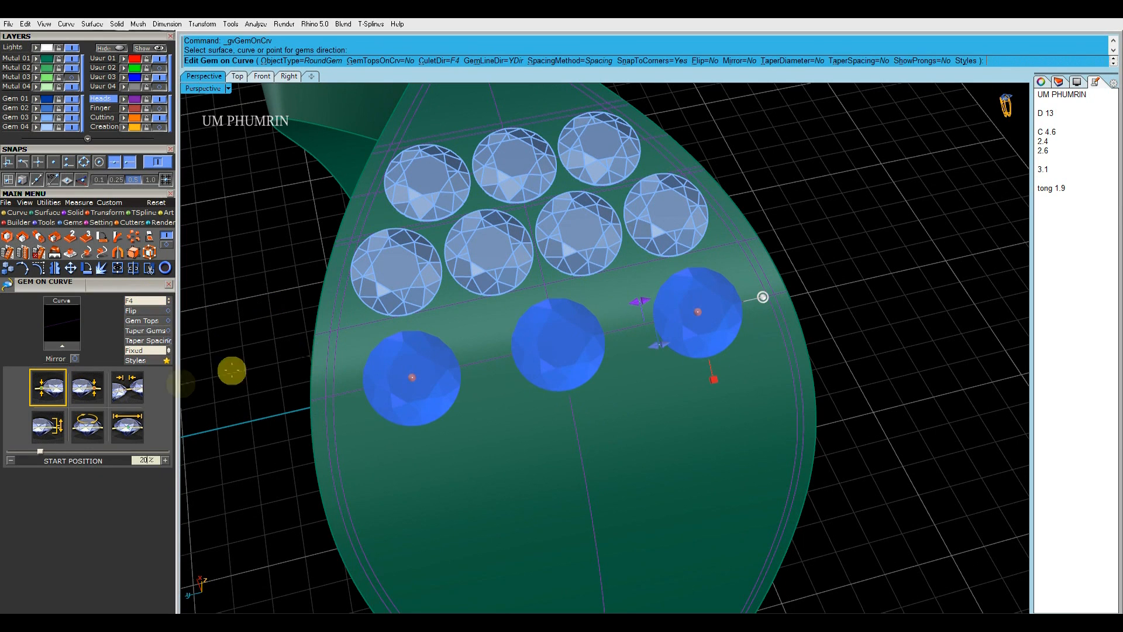
{"action": "left_click", "coordinate": [152, 301]}
{"action": "left_click", "coordinate": [154, 302]}
{"action": "left_click", "coordinate": [469, 335]}
{"action": "left_click", "coordinate": [132, 428]}
{"action": "type", "text": "1.85"}
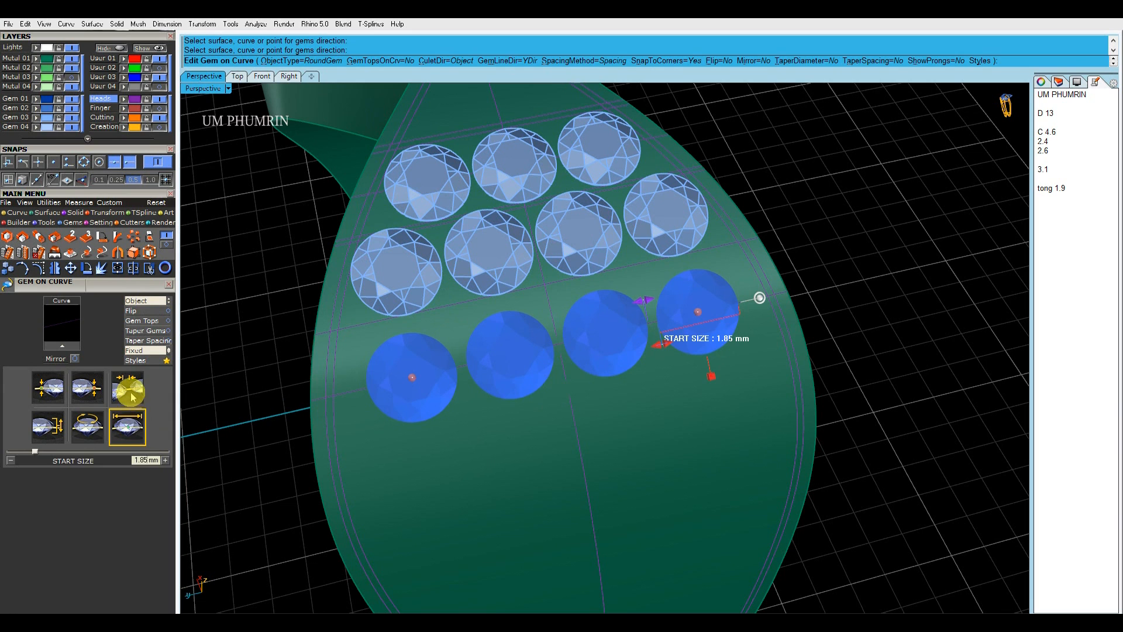
{"action": "left_click", "coordinate": [131, 392]}
{"action": "left_click", "coordinate": [144, 350]}
{"action": "left_click", "coordinate": [144, 352]}
Try shifting the trial row's start position with start sizes of 1.9 mm and 1.8 mm, and discard the row.
{"action": "right_click_drag", "start_coordinate": [556, 345], "coordinate": [701, 331]}
{"action": "left_click_drag", "start_coordinate": [690, 325], "coordinate": [792, 321]}
{"action": "mouse_move", "coordinate": [792, 320]}
{"action": "right_mouse_down"}
{"action": "mouse_move", "coordinate": [766, 351]}
{"action": "mouse_move", "coordinate": [797, 314]}
{"action": "mouse_move", "coordinate": [794, 331]}
{"action": "right_mouse_up"}
{"action": "left_click_drag", "start_coordinate": [730, 338], "coordinate": [700, 341]}
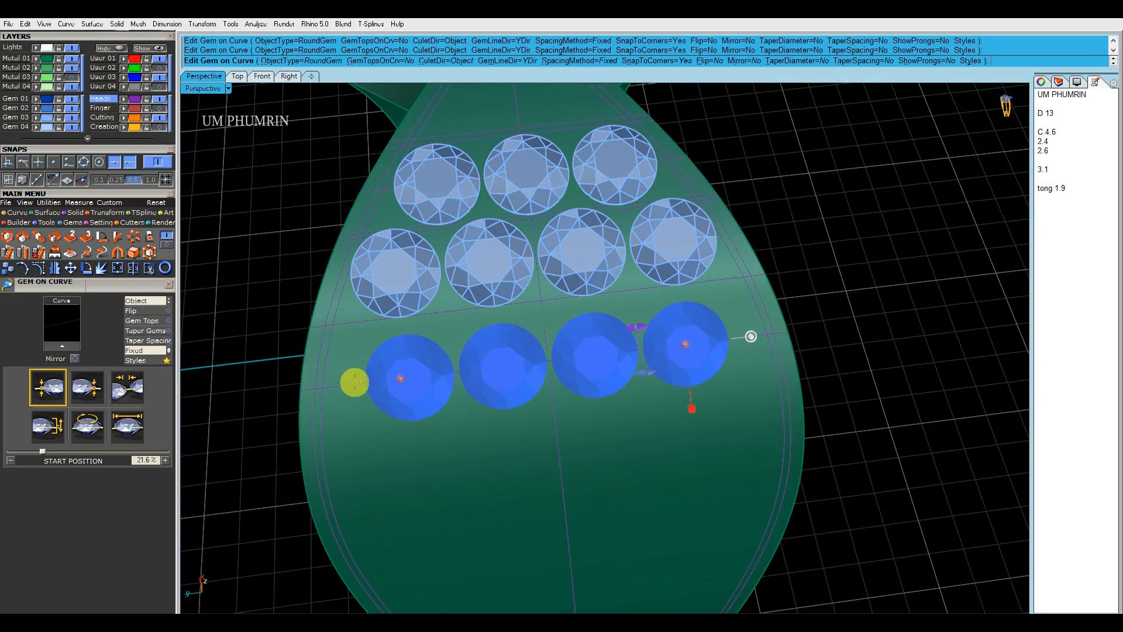
{"action": "left_click", "coordinate": [129, 429]}
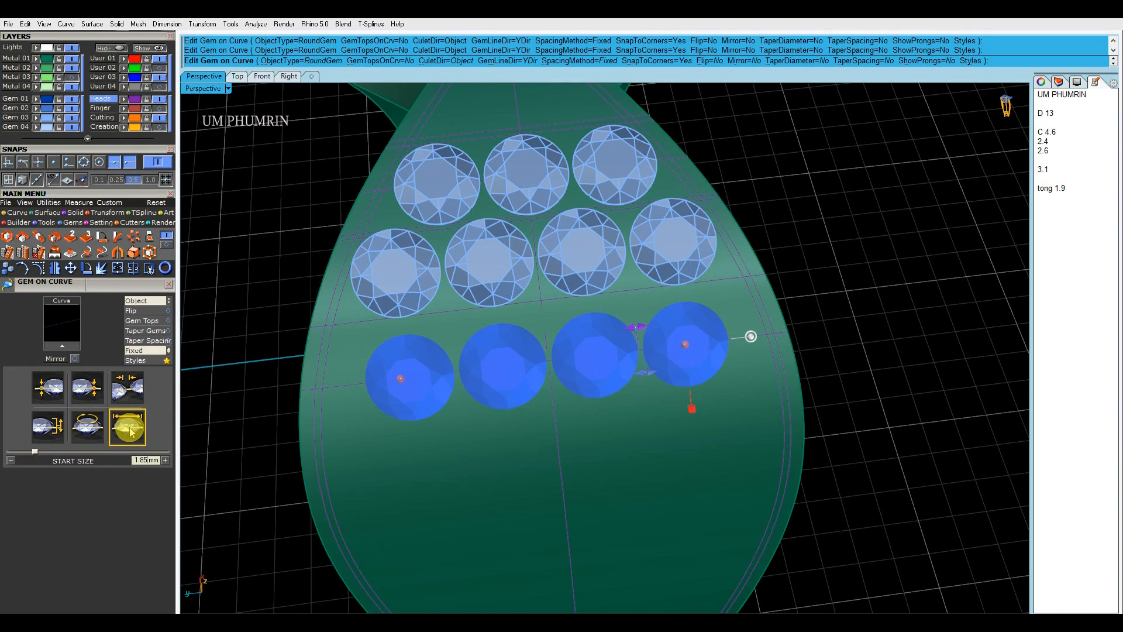
{"action": "left_click", "coordinate": [482, 364]}
{"action": "mouse_move", "coordinate": [686, 347]}
{"action": "left_mouse_down"}
{"action": "mouse_move", "coordinate": [742, 345]}
{"action": "mouse_move", "coordinate": [688, 353]}
{"action": "left_mouse_up"}
{"action": "left_click", "coordinate": [126, 436]}
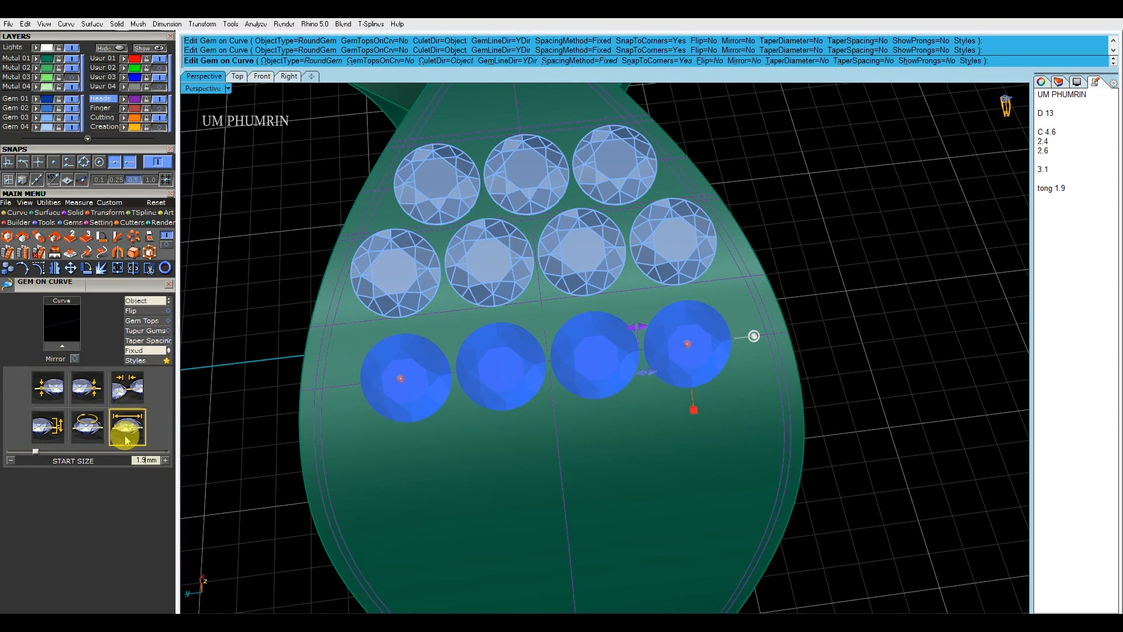
{"action": "left_click", "coordinate": [588, 311]}
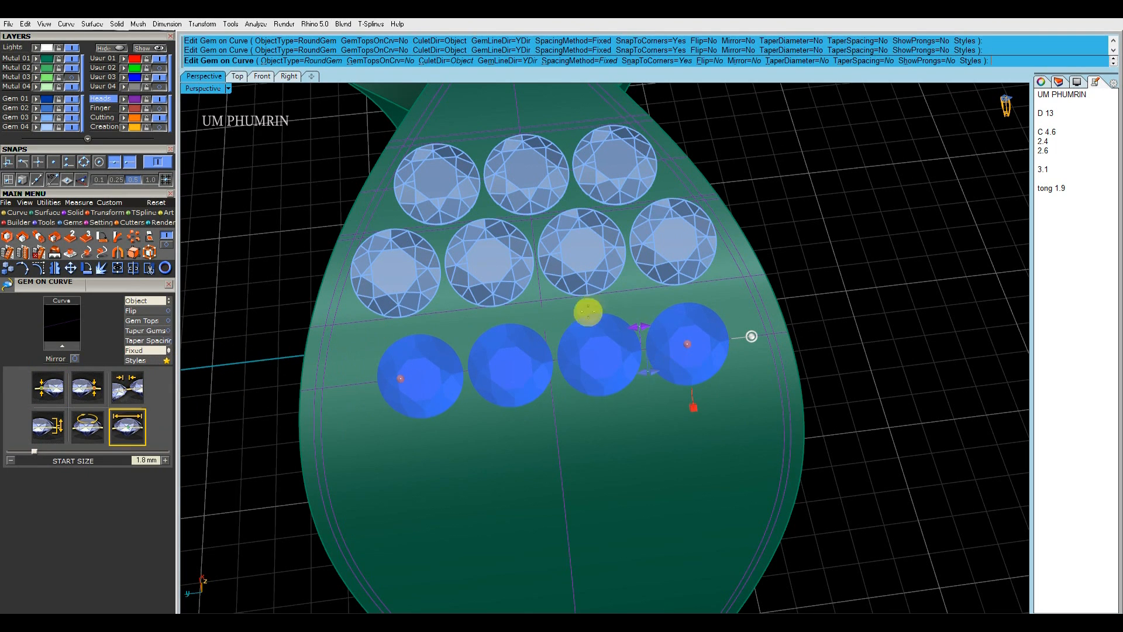
{"action": "left_click_drag", "start_coordinate": [686, 345], "coordinate": [725, 345]}
{"action": "right_click_drag", "start_coordinate": [725, 346], "coordinate": [640, 348]}
{"action": "key", "text": "Escape"}
Place two round gems at scale 1.8 on the band surface below the second row, from the lengthwise isocurve outward.
{"action": "type", "text": "gs"}
{"action": "key", "text": "space"}
{"action": "left_click", "coordinate": [598, 351]}
{"action": "scroll", "coordinate": [597, 351], "scroll_direction": "up", "scroll_amount": 8}
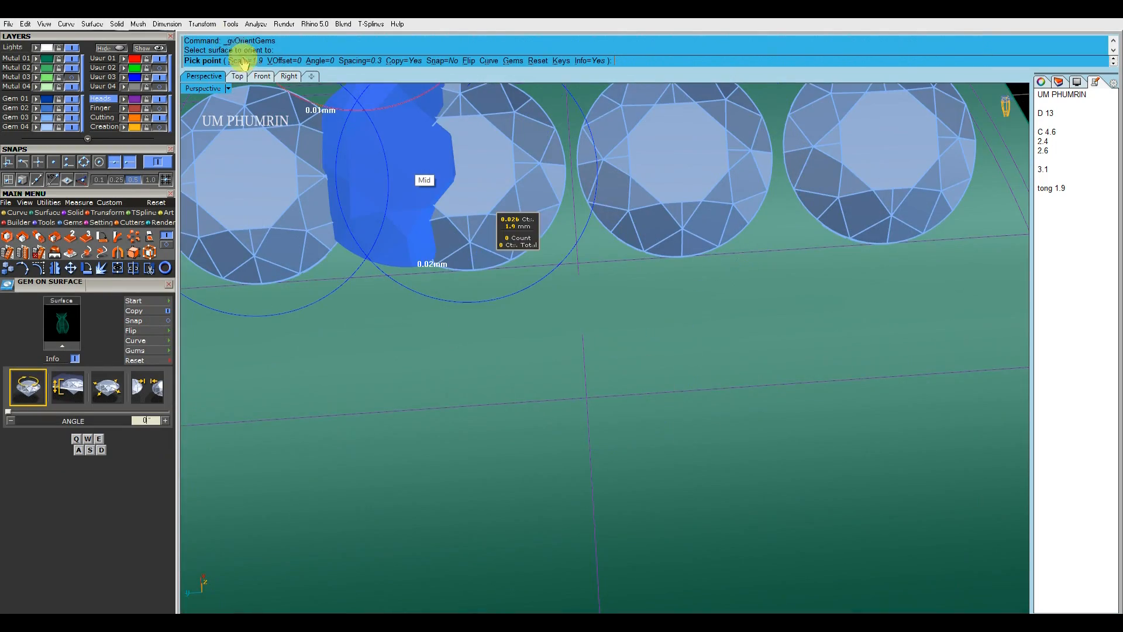
{"action": "left_click", "coordinate": [243, 61]}
{"action": "key", "text": "Return"}
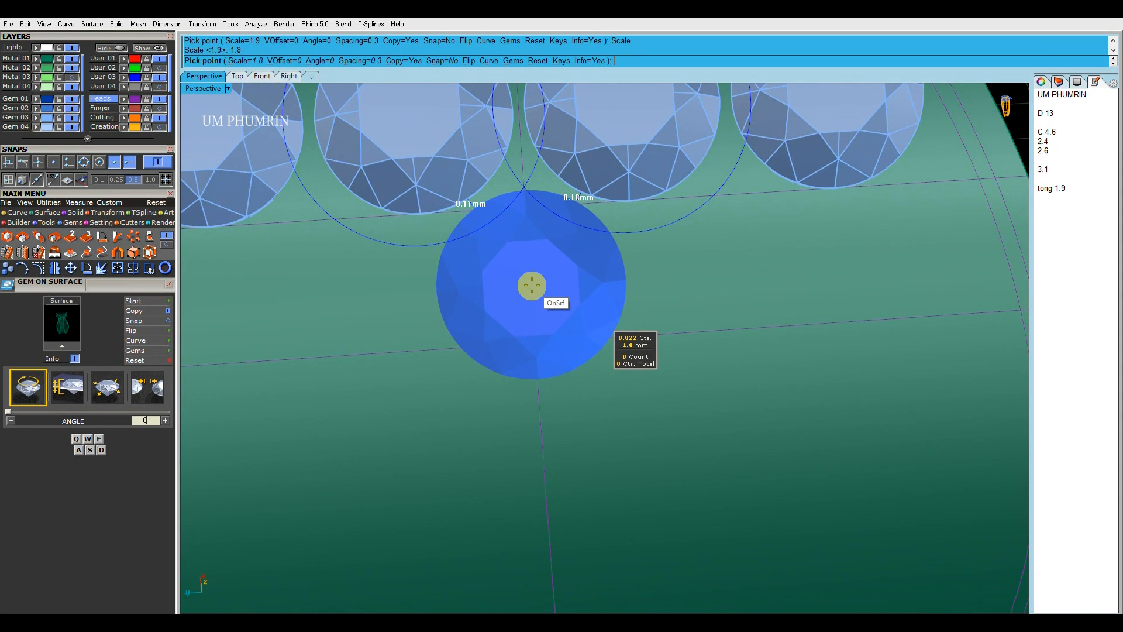
{"action": "left_click", "coordinate": [531, 285]}
{"action": "right_click_drag", "start_coordinate": [722, 305], "coordinate": [554, 316], "text": "shift"}
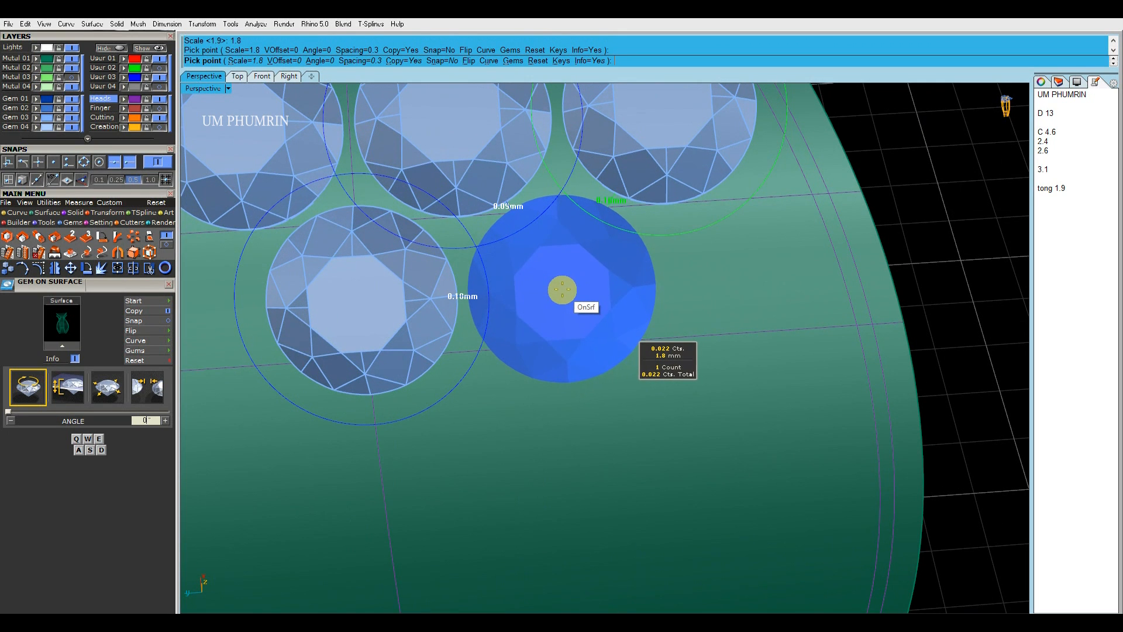
{"action": "right_click_drag", "start_coordinate": [499, 290], "coordinate": [390, 288], "text": "shift"}
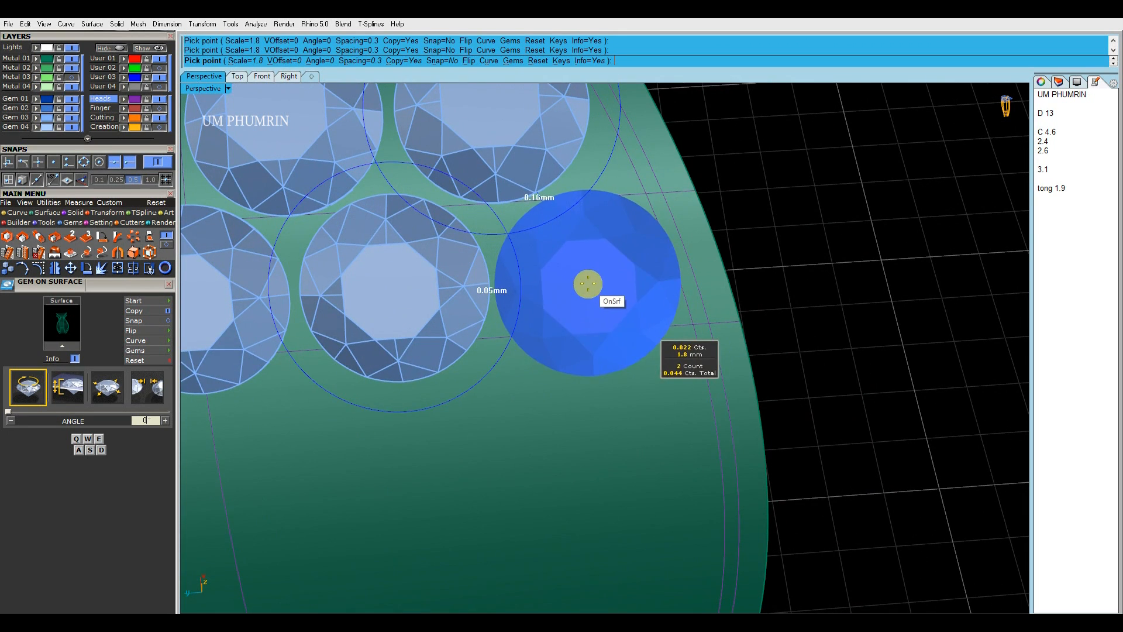
Complete this side of the third row with a round gem at scale 1.7 beside the border curves.
{"action": "scroll", "coordinate": [590, 284], "scroll_direction": "down", "scroll_amount": 3}
{"action": "scroll", "coordinate": [597, 296], "scroll_direction": "up", "scroll_amount": 3}
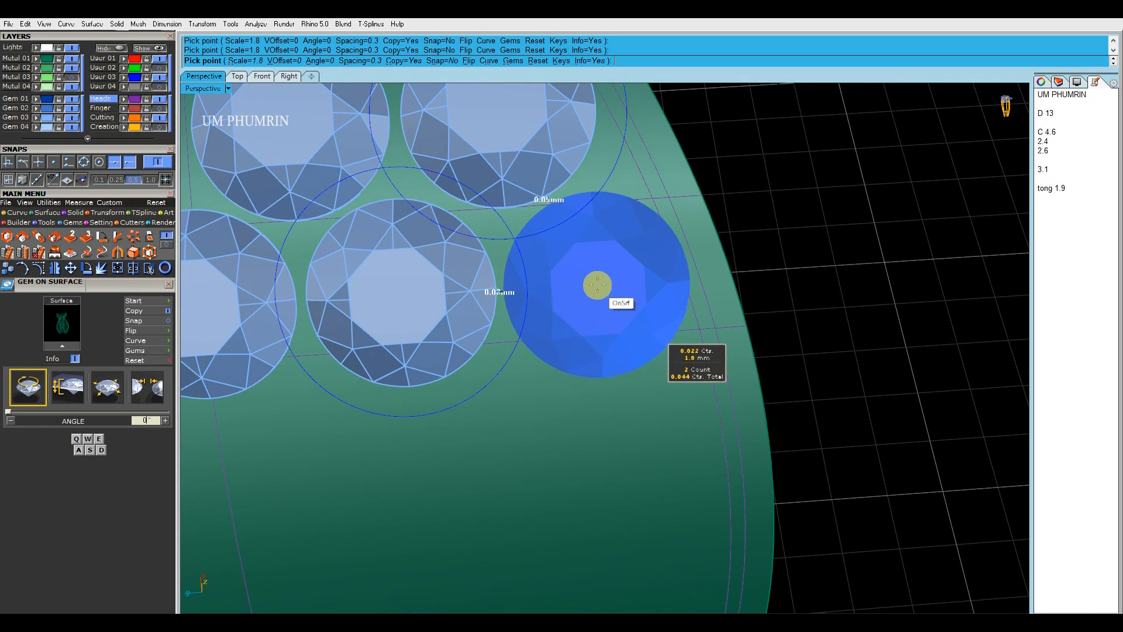
{"action": "scroll", "coordinate": [597, 285], "scroll_direction": "down", "scroll_amount": 3}
{"action": "scroll", "coordinate": [598, 284], "scroll_direction": "up", "scroll_amount": 2}
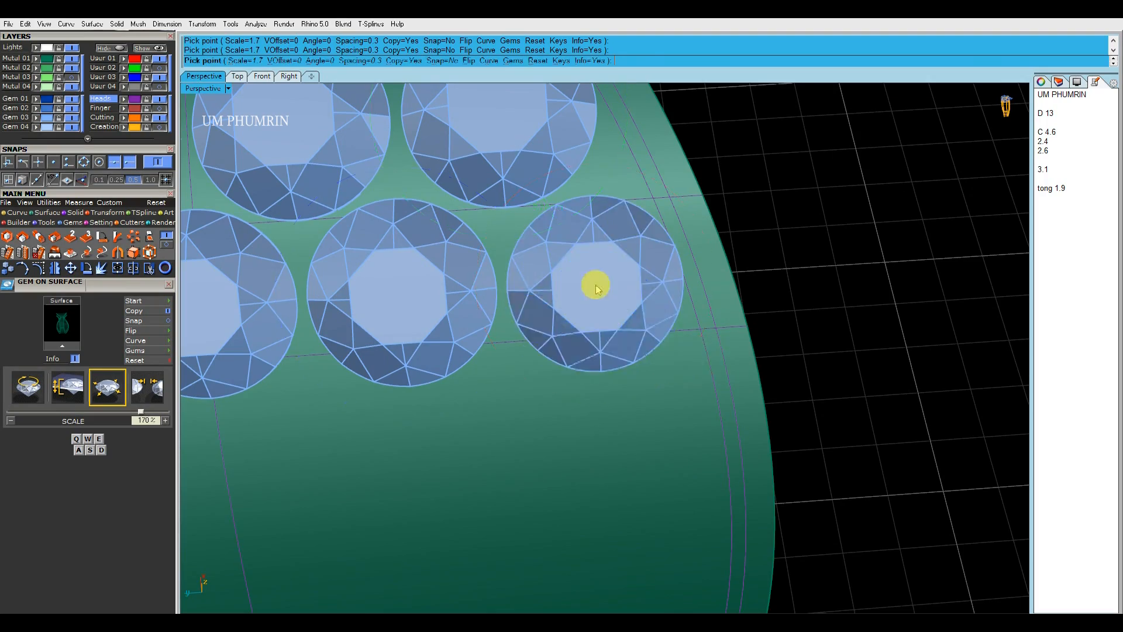
{"action": "key", "text": "Delete"}
{"action": "scroll", "coordinate": [626, 283], "scroll_direction": "down", "scroll_amount": 4}
{"action": "scroll", "coordinate": [561, 271], "scroll_direction": "up", "scroll_amount": 3}
{"action": "scroll", "coordinate": [562, 273], "scroll_direction": "down", "scroll_amount": 5}
{"action": "right_click", "coordinate": [586, 285]}
{"action": "left_click", "coordinate": [594, 321]}
{"action": "scroll", "coordinate": [605, 258], "scroll_direction": "up", "scroll_amount": 5}
{"action": "left_click", "coordinate": [619, 256]}
{"action": "right_click", "coordinate": [621, 275]}
{"action": "scroll", "coordinate": [627, 318], "scroll_direction": "down", "scroll_amount": 5}
Mirror the third row's two side gems to the other half of the band.
{"action": "left_click", "coordinate": [623, 249]}
{"action": "left_click", "coordinate": [698, 245], "text": "shift"}
{"action": "scroll", "coordinate": [699, 251], "scroll_direction": "down", "scroll_amount": 2}
{"action": "key", "text": "ctrl+m"}
{"action": "scroll", "coordinate": [791, 281], "scroll_direction": "down", "scroll_amount": 3}
{"action": "scroll", "coordinate": [799, 283], "scroll_direction": "down", "scroll_amount": 1}
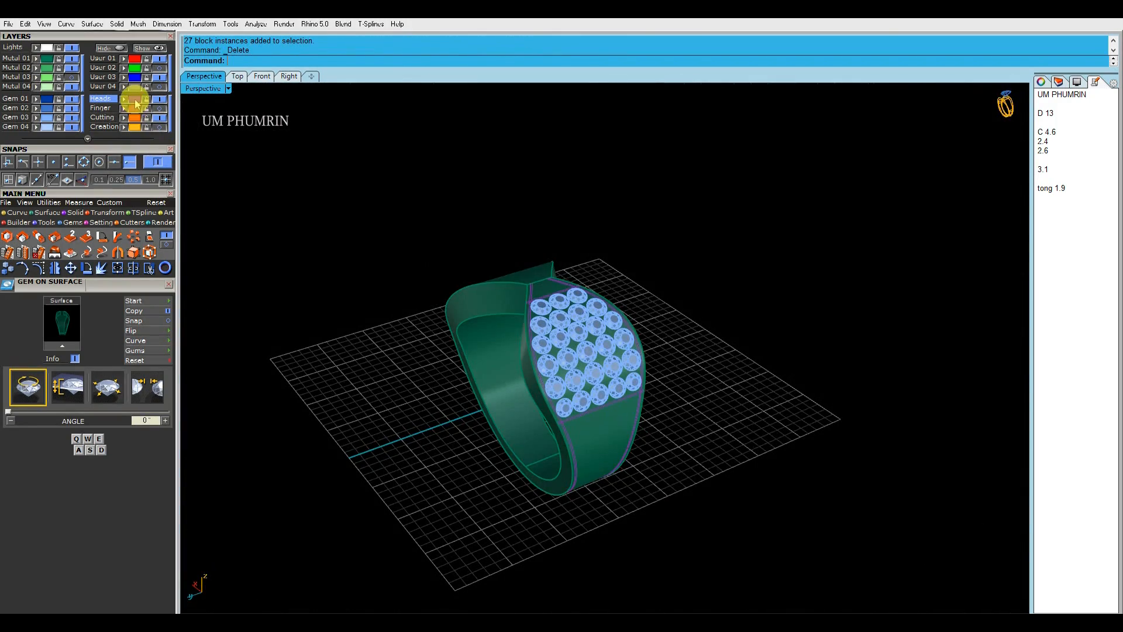
Isolate the border and row curves on the Heads layer and show them in the Right view.
{"action": "scroll", "coordinate": [546, 374], "scroll_direction": "up", "scroll_amount": 4}
{"action": "right_click_drag", "start_coordinate": [577, 374], "coordinate": [439, 313]}
{"action": "left_click", "coordinate": [136, 100]}
{"action": "right_click", "coordinate": [117, 48]}
{"action": "right_click_drag", "start_coordinate": [199, 231], "coordinate": [427, 217]}
{"action": "left_click", "coordinate": [288, 76]}
{"action": "left_click", "coordinate": [604, 353]}
{"action": "scroll", "coordinate": [528, 316], "scroll_direction": "down", "scroll_amount": 2}
Trim the overlapping ends of the side border and cross-row curves at their lower corners in the Right view.
{"action": "type", "text": "tr"}
{"action": "key", "text": "Return"}
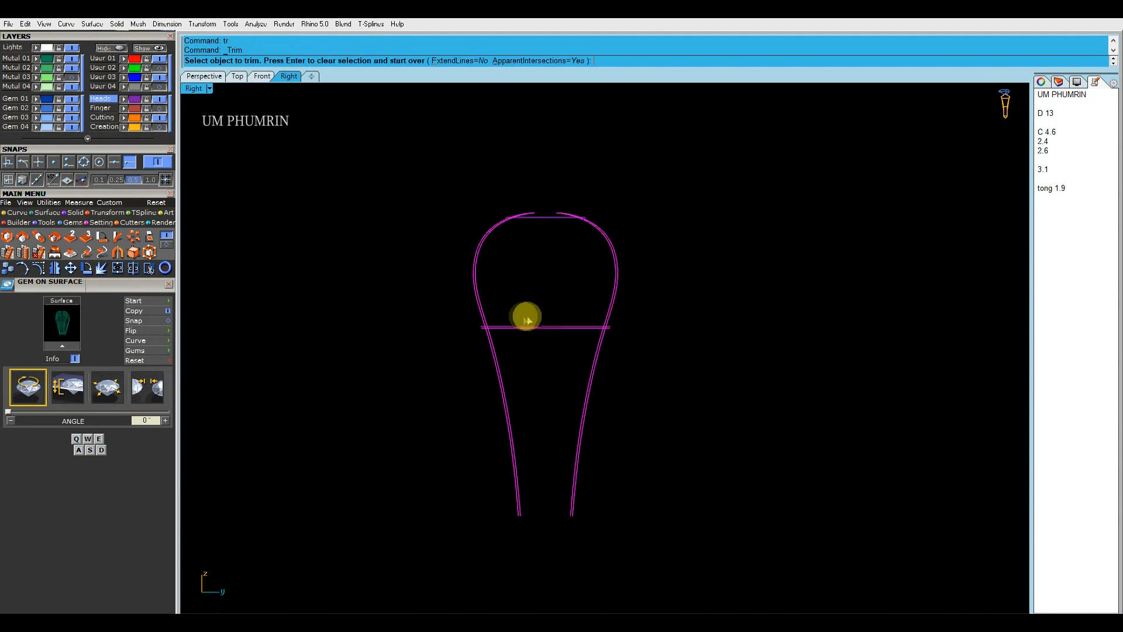
{"action": "left_click_drag", "start_coordinate": [415, 431], "coordinate": [412, 426]}
{"action": "scroll", "coordinate": [488, 326], "scroll_direction": "up", "scroll_amount": 5}
{"action": "left_click_drag", "start_coordinate": [469, 352], "coordinate": [458, 315]}
{"action": "scroll", "coordinate": [605, 309], "scroll_direction": "down", "scroll_amount": 5}
{"action": "scroll", "coordinate": [717, 310], "scroll_direction": "up", "scroll_amount": 5}
{"action": "left_click_drag", "start_coordinate": [656, 394], "coordinate": [651, 351]}
{"action": "scroll", "coordinate": [650, 355], "scroll_direction": "up", "scroll_amount": 1}
{"action": "scroll", "coordinate": [616, 350], "scroll_direction": "down", "scroll_amount": 5}
{"action": "scroll", "coordinate": [541, 402], "scroll_direction": "up", "scroll_amount": 5}
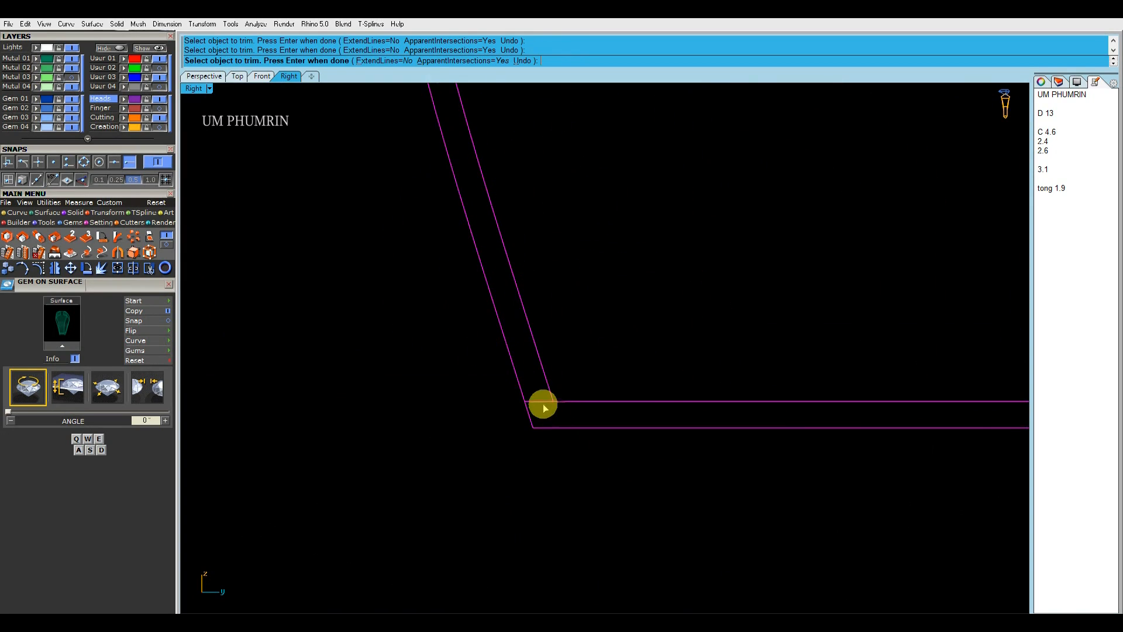
{"action": "scroll", "coordinate": [612, 413], "scroll_direction": "down", "scroll_amount": 5}
Trim the remaining overlapping border curve ends at the panel corners in the Top view.
{"action": "left_click", "coordinate": [205, 77]}
{"action": "right_click_drag", "start_coordinate": [511, 202], "coordinate": [703, 214]}
{"action": "right_click_drag", "start_coordinate": [405, 132], "coordinate": [610, 131]}
{"action": "left_click", "coordinate": [238, 77]}
{"action": "right_click_drag", "start_coordinate": [572, 347], "coordinate": [508, 317]}
{"action": "right_click", "coordinate": [564, 314]}
{"action": "left_click_drag", "start_coordinate": [589, 355], "coordinate": [579, 227]}
{"action": "scroll", "coordinate": [538, 221], "scroll_direction": "up", "scroll_amount": 8}
{"action": "left_click_drag", "start_coordinate": [532, 193], "coordinate": [499, 182]}
{"action": "scroll", "coordinate": [542, 233], "scroll_direction": "down", "scroll_amount": 10}
{"action": "scroll", "coordinate": [538, 329], "scroll_direction": "up", "scroll_amount": 3}
{"action": "scroll", "coordinate": [538, 332], "scroll_direction": "up", "scroll_amount": 8}
{"action": "left_click_drag", "start_coordinate": [566, 372], "coordinate": [507, 359]}
{"action": "scroll", "coordinate": [533, 286], "scroll_direction": "down", "scroll_amount": 5}
{"action": "scroll", "coordinate": [533, 186], "scroll_direction": "up", "scroll_amount": 6}
{"action": "right_click", "coordinate": [528, 181]}
{"action": "scroll", "coordinate": [528, 220], "scroll_direction": "down", "scroll_amount": 8}
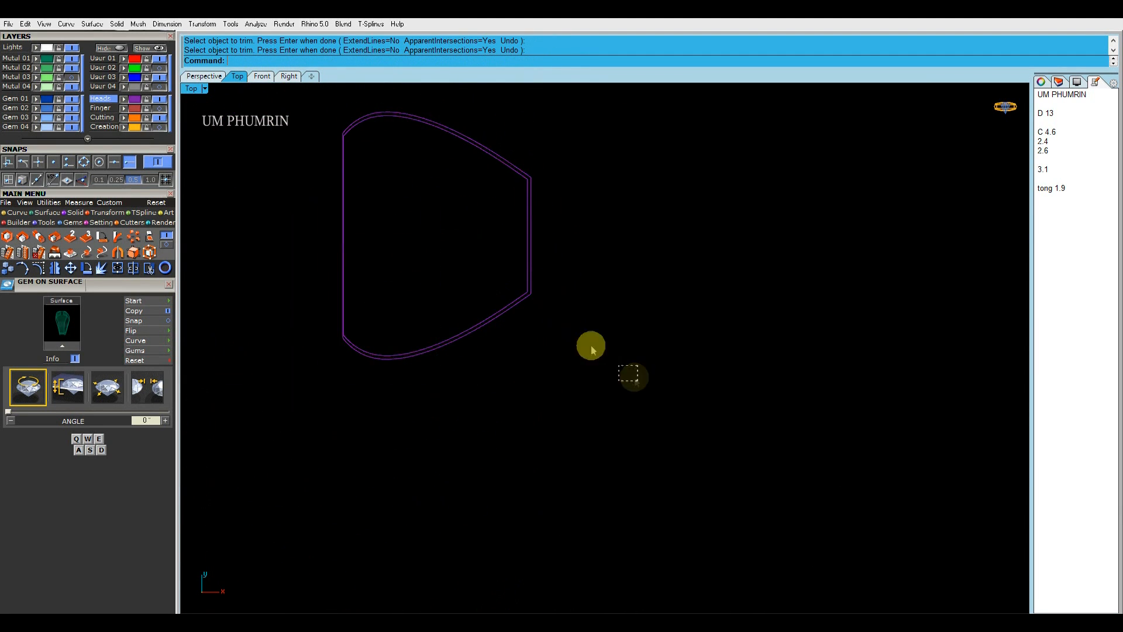
Join the trimmed curves into the inner and outer closed borders.
{"action": "left_click_drag", "start_coordinate": [636, 380], "coordinate": [281, 101]}
{"action": "right_click_drag", "start_coordinate": [491, 216], "coordinate": [564, 267]}
{"action": "key", "text": "ctrl+j"}
Show all hidden objects and isolate the band with its two closed border curves.
{"action": "left_click", "coordinate": [216, 79]}
{"action": "left_click", "coordinate": [148, 52]}
{"action": "scroll", "coordinate": [491, 201], "scroll_direction": "down", "scroll_amount": 5}
{"action": "right_click_drag", "start_coordinate": [742, 407], "coordinate": [521, 226]}
{"action": "right_click_drag", "start_coordinate": [721, 259], "coordinate": [712, 379]}
{"action": "scroll", "coordinate": [579, 338], "scroll_direction": "up", "scroll_amount": 6}
{"action": "left_click", "coordinate": [579, 337]}
{"action": "right_click", "coordinate": [580, 338]}
{"action": "left_click", "coordinate": [579, 338], "text": "shift"}
{"action": "right_click", "coordinate": [579, 338]}
{"action": "scroll", "coordinate": [702, 296], "scroll_direction": "down", "scroll_amount": 2}
{"action": "left_click_drag", "start_coordinate": [612, 363], "coordinate": [612, 361]}
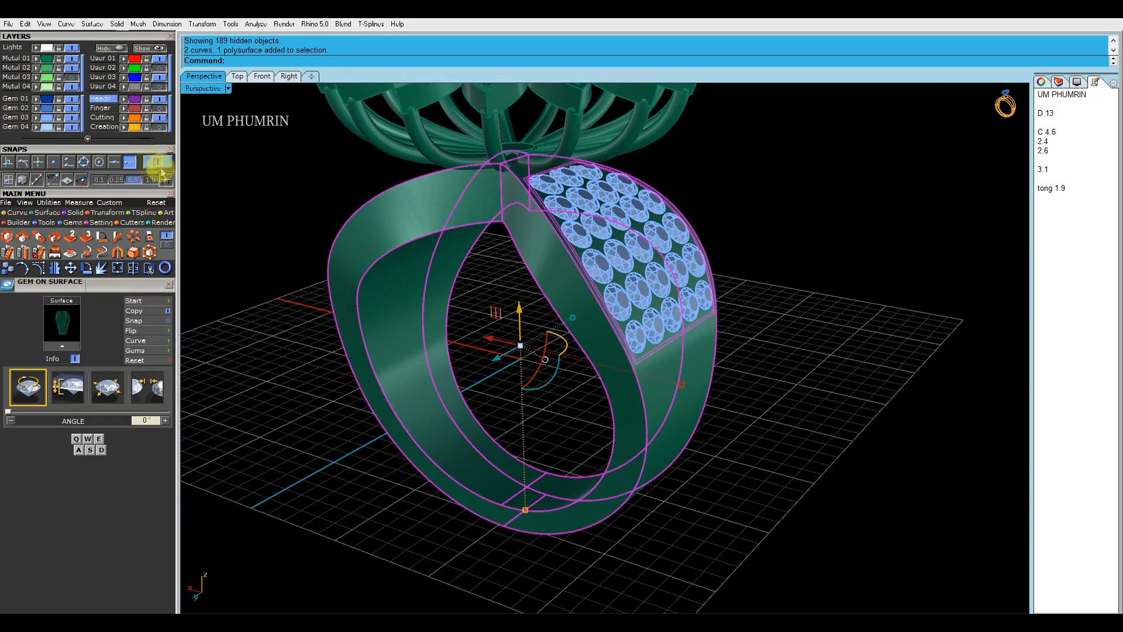
{"action": "left_click", "coordinate": [118, 48]}
Extract the band's outer shoulder surface that carries the two closed borders.
{"action": "type", "text": "ee"}
{"action": "key", "text": "Return"}
{"action": "key", "text": "Return"}
{"action": "right_click_drag", "start_coordinate": [605, 261], "coordinate": [615, 254], "text": "shift"}
{"action": "key", "text": "Delete"}
{"action": "type", "text": "ee"}
{"action": "key", "text": "Return"}
{"action": "left_click", "coordinate": [379, 61]}
{"action": "left_click", "coordinate": [614, 265]}
Split the extracted shoulder surface with both border curves and delete the narrow strip between them.
{"action": "type", "text": "ss"}
{"action": "key", "text": "Return"}
{"action": "scroll", "coordinate": [549, 290], "scroll_direction": "up", "scroll_amount": 3}
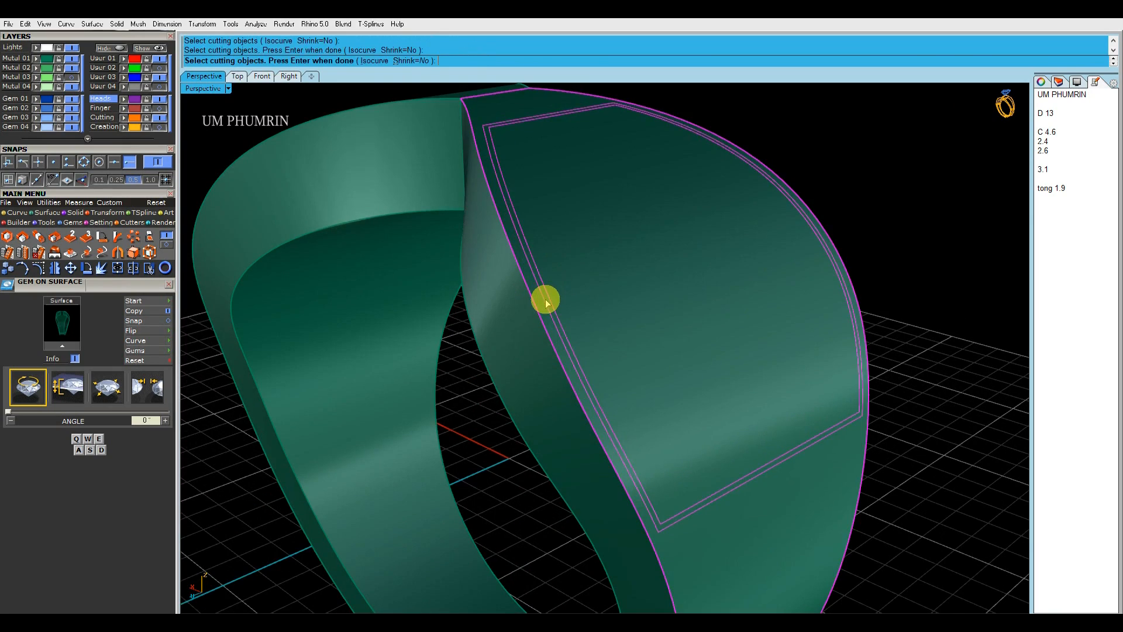
{"action": "key", "text": "Return"}
{"action": "scroll", "coordinate": [579, 283], "scroll_direction": "down", "scroll_amount": 1}
{"action": "scroll", "coordinate": [571, 297], "scroll_direction": "up", "scroll_amount": 8}
{"action": "left_click", "coordinate": [577, 245]}
{"action": "key", "text": "Delete"}
{"action": "scroll", "coordinate": [590, 302], "scroll_direction": "down", "scroll_amount": 8}
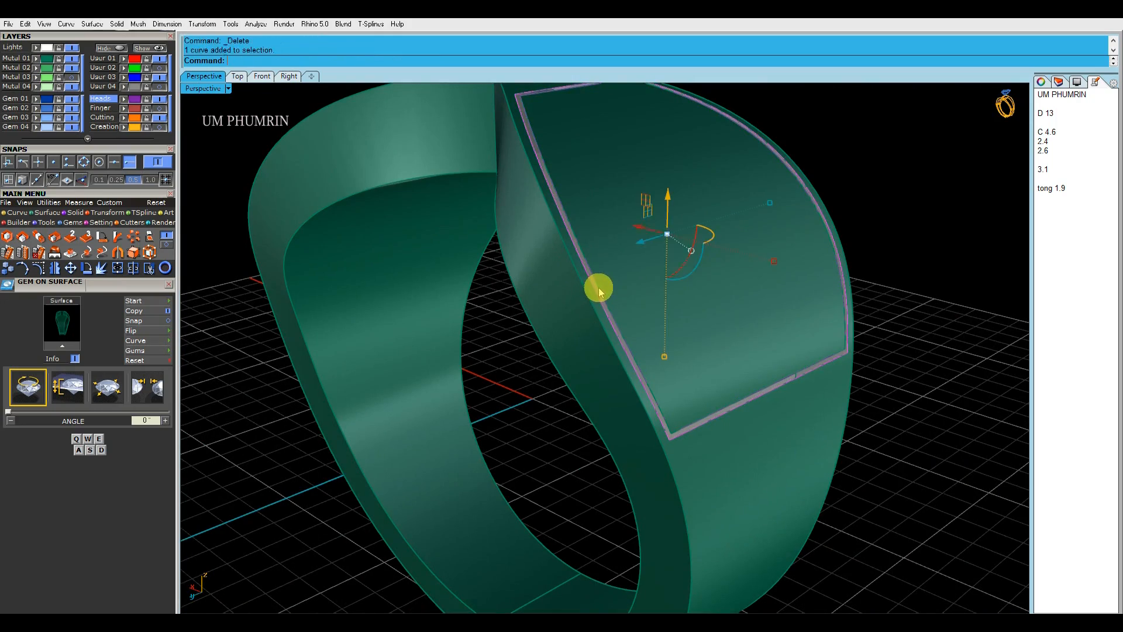
Delete the border curves left around the cut in the shoulder.
{"action": "key", "text": "Delete"}
{"action": "left_click", "coordinate": [602, 296]}
{"action": "scroll", "coordinate": [600, 287], "scroll_direction": "down", "scroll_amount": 7}
{"action": "key", "text": "ctrl+a"}
{"action": "key", "text": "Escape"}
{"action": "right_click_drag", "start_coordinate": [601, 280], "coordinate": [642, 261]}
{"action": "scroll", "coordinate": [599, 295], "scroll_direction": "up", "scroll_amount": 4}
Offset the inner panel surface by 0.35 with its direction flipped, and delete the original panel.
{"action": "left_click", "coordinate": [578, 294]}
{"action": "type", "text": "o3"}
{"action": "key", "text": "Return"}
{"action": "type", "text": "f"}
{"action": "key", "text": "Return"}
{"action": "type", "text": ".35"}
{"action": "key", "text": "Return"}
{"action": "key", "text": "Return"}
{"action": "key", "text": "Delete"}
Duplicate the borders around the recessed shoulder panel and delete the surplus pieces.
{"action": "left_click", "coordinate": [642, 261]}
{"action": "type", "text": "db"}
{"action": "key", "text": "Return"}
{"action": "key", "text": "Delete"}
{"action": "left_click_drag", "start_coordinate": [772, 289], "coordinate": [696, 284]}
{"action": "key", "text": "Return"}
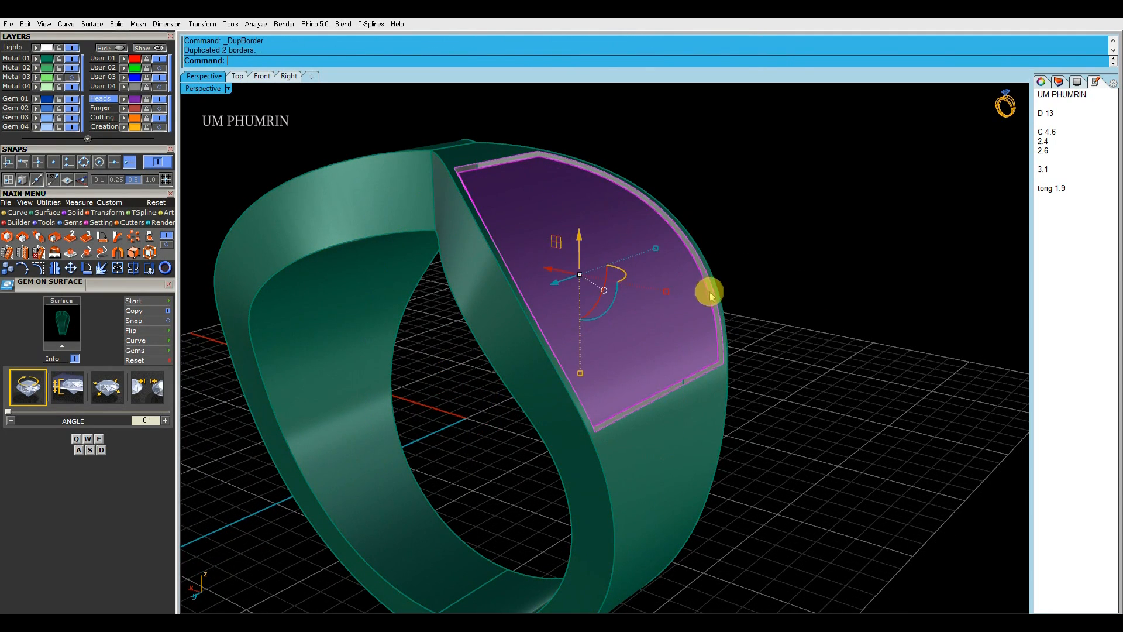
{"action": "left_click", "coordinate": [709, 297]}
{"action": "key", "text": "Down"}
{"action": "key", "text": "Return"}
{"action": "key", "text": "Delete"}
Draw a line between the two borders at the panel's lower corner and delete the construction curves.
{"action": "right_click_drag", "start_coordinate": [712, 293], "coordinate": [734, 298]}
{"action": "type", "text": "l"}
{"action": "key", "text": "Return"}
{"action": "scroll", "coordinate": [713, 358], "scroll_direction": "up", "scroll_amount": 5}
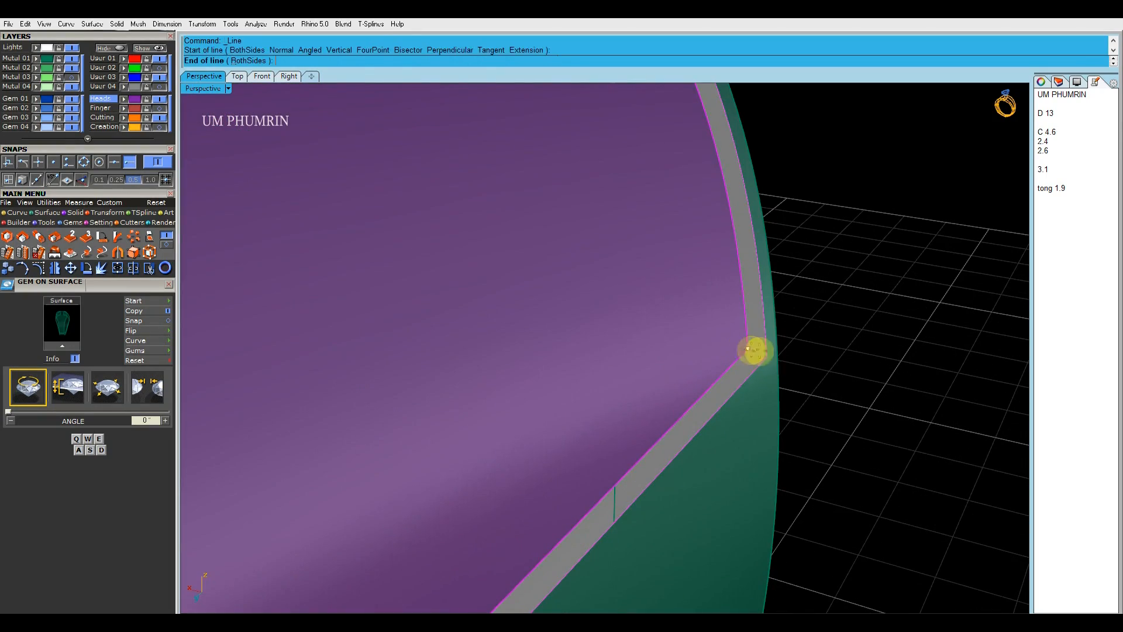
{"action": "scroll", "coordinate": [754, 354], "scroll_direction": "down", "scroll_amount": 10}
{"action": "key", "text": "Delete"}
{"action": "scroll", "coordinate": [734, 385], "scroll_direction": "down", "scroll_amount": 4}
{"action": "key", "text": "ctrl+a"}
{"action": "right_click_drag", "start_coordinate": [761, 346], "coordinate": [705, 325]}
Extract the plain outer surface of the opposite shoulder and delete it.
{"action": "left_click", "coordinate": [779, 331]}
{"action": "scroll", "coordinate": [679, 321], "scroll_direction": "up", "scroll_amount": 4}
{"action": "type", "text": "Ee"}
{"action": "key", "text": "Return"}
{"action": "right_click_drag", "start_coordinate": [561, 307], "coordinate": [671, 293]}
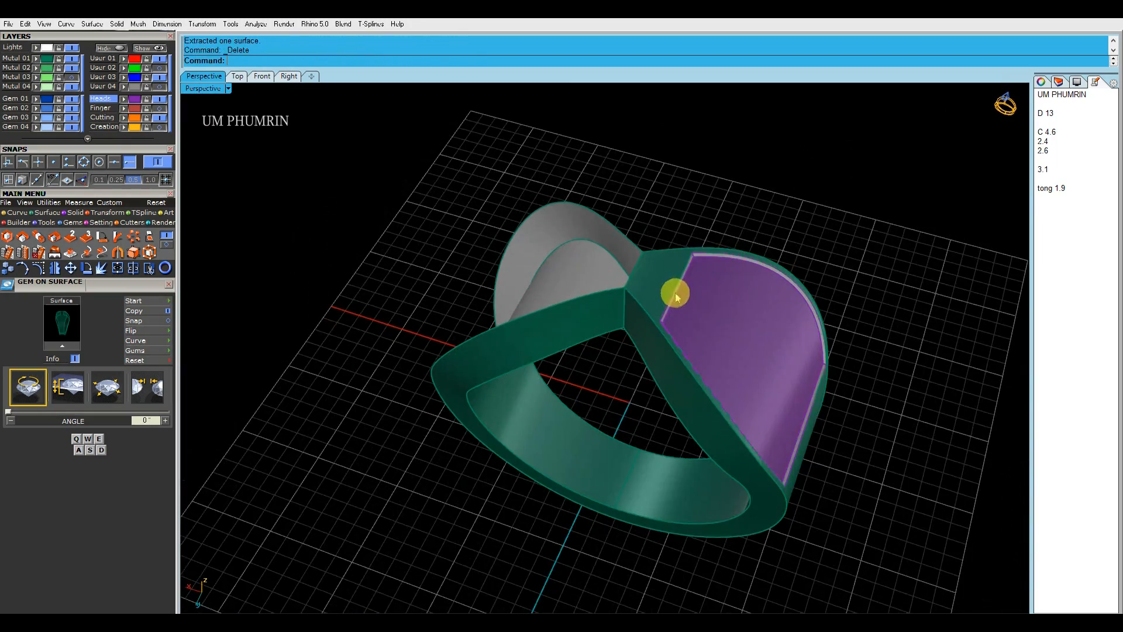
Join the recessed shoulder surfaces and mirror them across the Y axis to the opposite shoulder.
{"action": "left_click", "coordinate": [671, 279]}
{"action": "key", "text": "Return"}
{"action": "left_click_drag", "start_coordinate": [612, 178], "coordinate": [960, 587]}
{"action": "right_click_drag", "start_coordinate": [913, 520], "coordinate": [885, 439]}
{"action": "key", "text": "ctrl+j"}
{"action": "key", "text": "F5"}
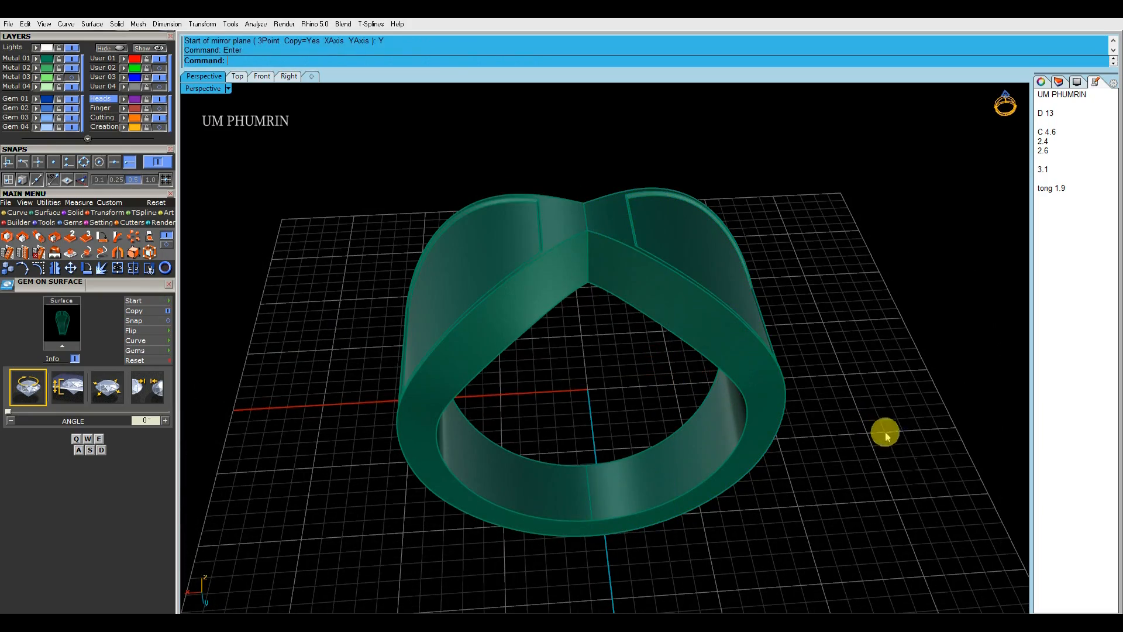
Check the complete band for open edges by duplicating its borders.
{"action": "left_click_drag", "start_coordinate": [885, 439], "coordinate": [433, 203]}
{"action": "right_click_drag", "start_coordinate": [696, 311], "coordinate": [778, 296]}
{"action": "key", "text": "Escape"}
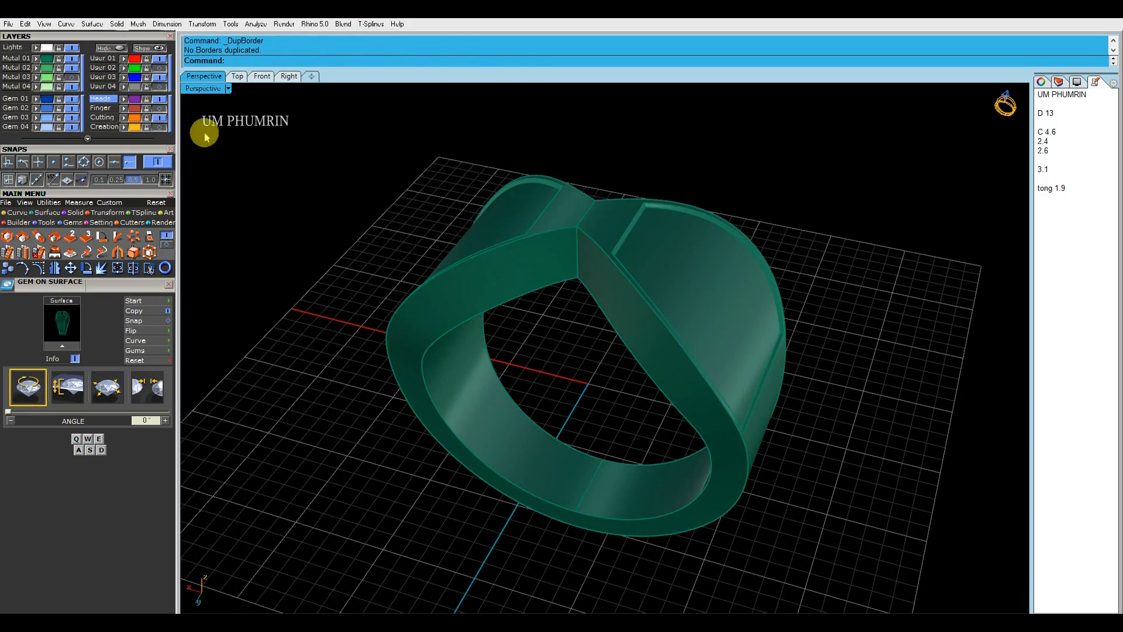
Show the hidden objects and isolate the band with its shoulder gems in the Front view.
{"action": "left_click", "coordinate": [156, 48]}
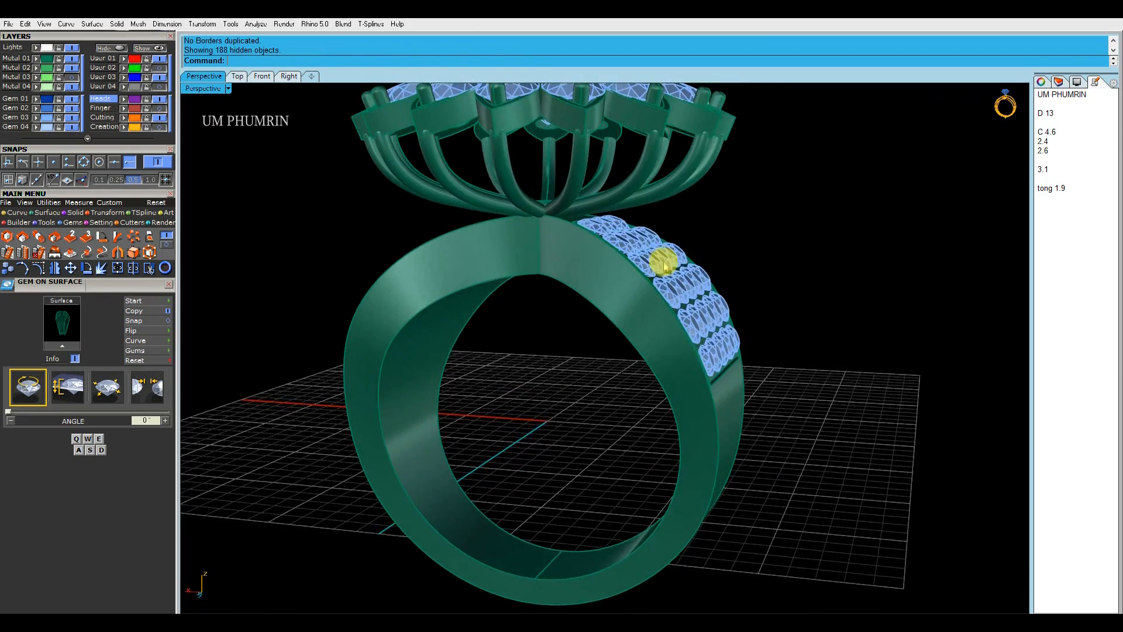
{"action": "left_click", "coordinate": [664, 266]}
{"action": "scroll", "coordinate": [645, 262], "scroll_direction": "up", "scroll_amount": 2}
{"action": "left_click", "coordinate": [586, 267], "text": "shift"}
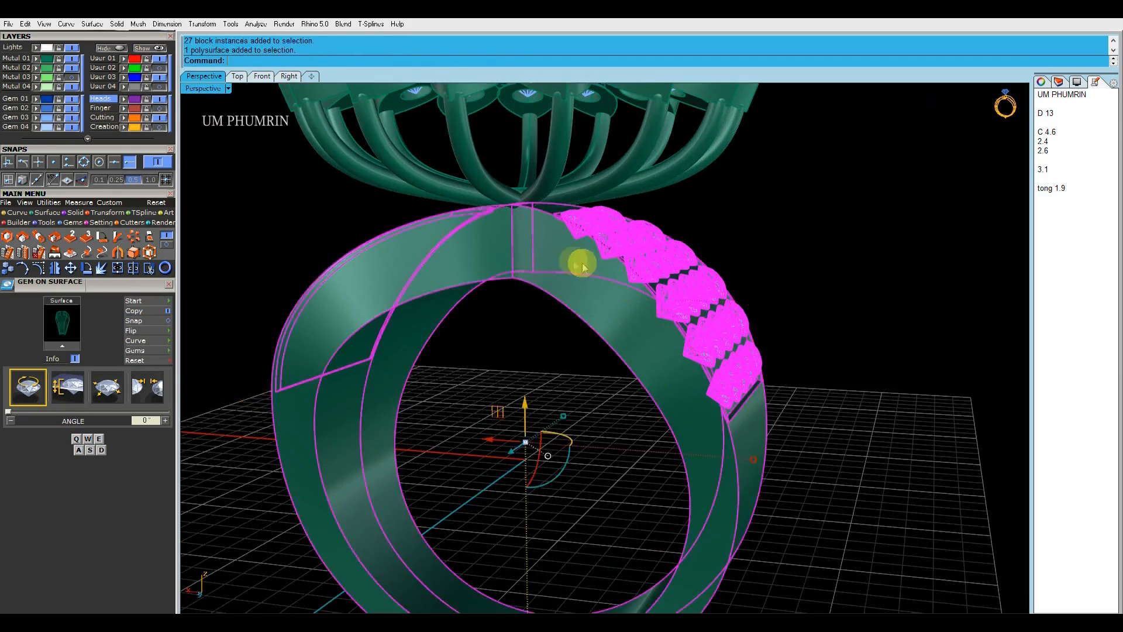
{"action": "left_click", "coordinate": [109, 50]}
{"action": "left_click", "coordinate": [262, 76]}
Align the gumball to the shoulder's slope, move the gem group slightly into the band, and mirror it to the other shoulder.
{"action": "scroll", "coordinate": [491, 206], "scroll_direction": "down", "scroll_amount": 2}
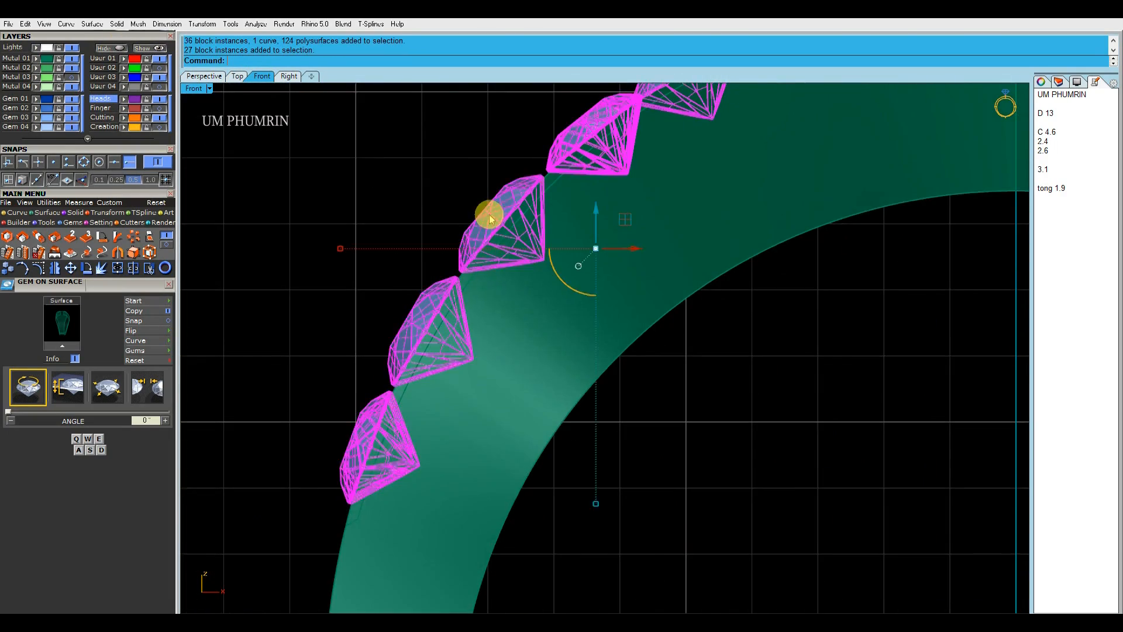
{"action": "scroll", "coordinate": [508, 263], "scroll_direction": "down", "scroll_amount": 1}
{"action": "left_click_drag", "start_coordinate": [499, 334], "coordinate": [466, 307], "text": "ctrl"}
{"action": "scroll", "coordinate": [540, 319], "scroll_direction": "up", "scroll_amount": 6}
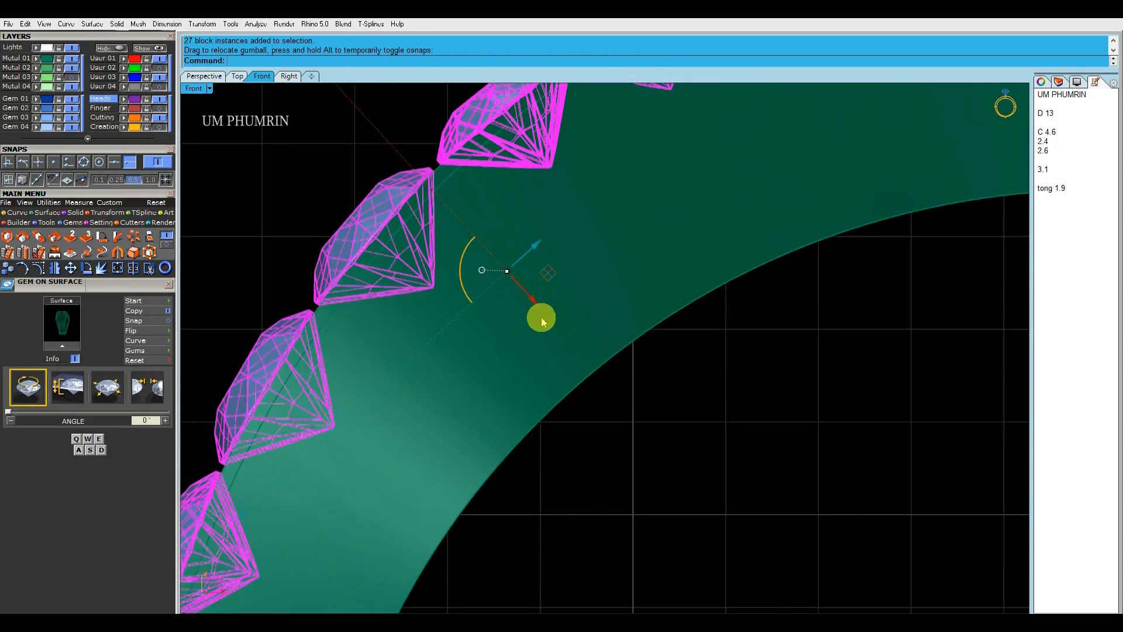
{"action": "right_click_drag", "start_coordinate": [542, 320], "coordinate": [539, 378]}
{"action": "left_click_drag", "start_coordinate": [530, 355], "coordinate": [544, 361]}
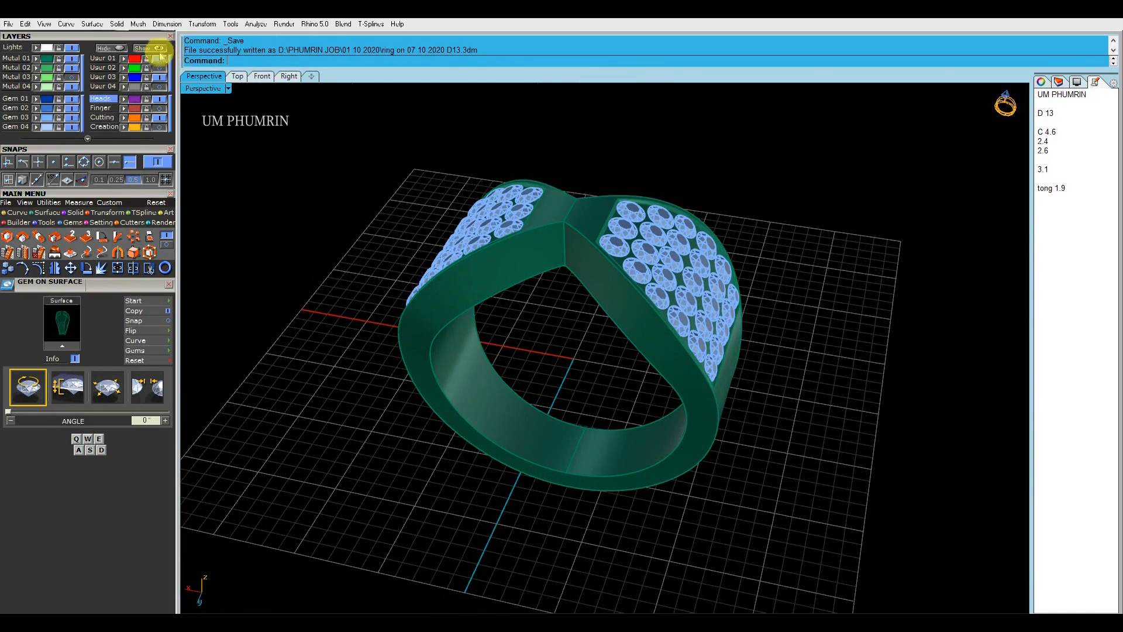
Show the hidden ring parts, extract the band's flat side surface and isolate it.
{"action": "left_click", "coordinate": [158, 49]}
{"action": "right_click_drag", "start_coordinate": [468, 152], "coordinate": [635, 278]}
{"action": "scroll", "coordinate": [625, 197], "scroll_direction": "up", "scroll_amount": 4}
{"action": "scroll", "coordinate": [672, 281], "scroll_direction": "up", "scroll_amount": 3}
{"action": "type", "text": "d"}
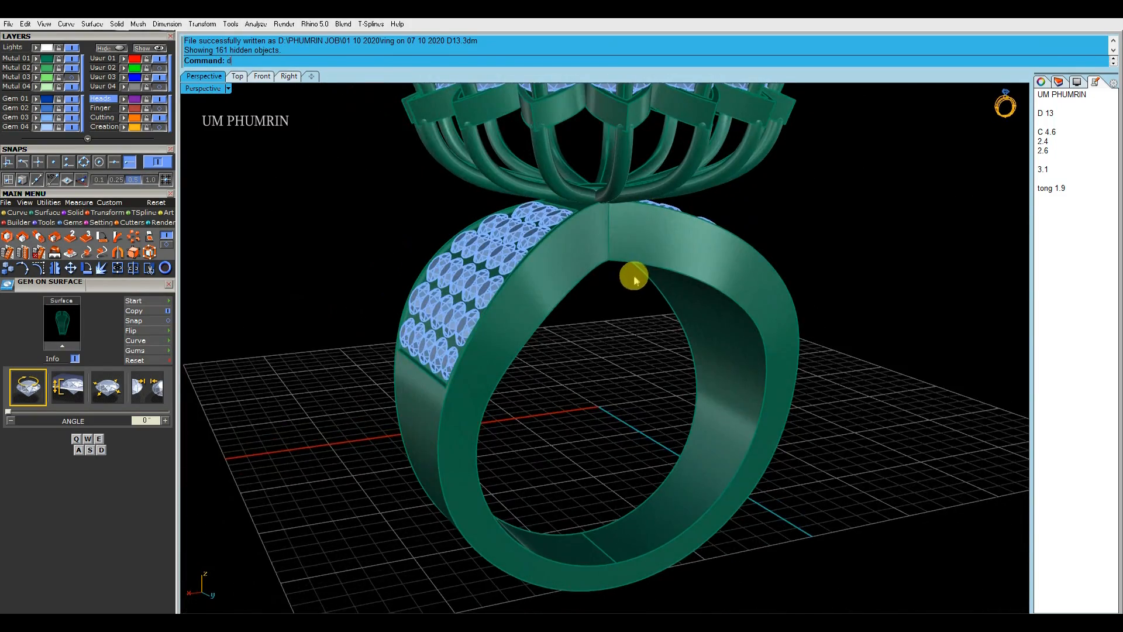
{"action": "scroll", "coordinate": [564, 312], "scroll_direction": "up", "scroll_amount": 2}
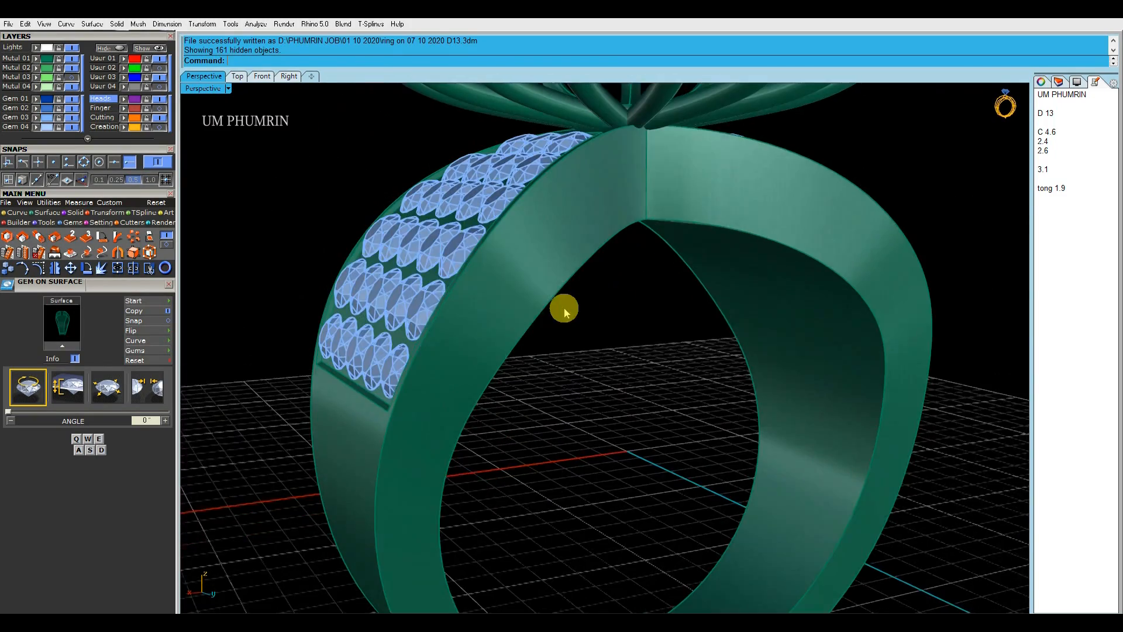
{"action": "left_click", "coordinate": [532, 298]}
{"action": "key", "text": "Return"}
{"action": "left_click", "coordinate": [110, 49]}
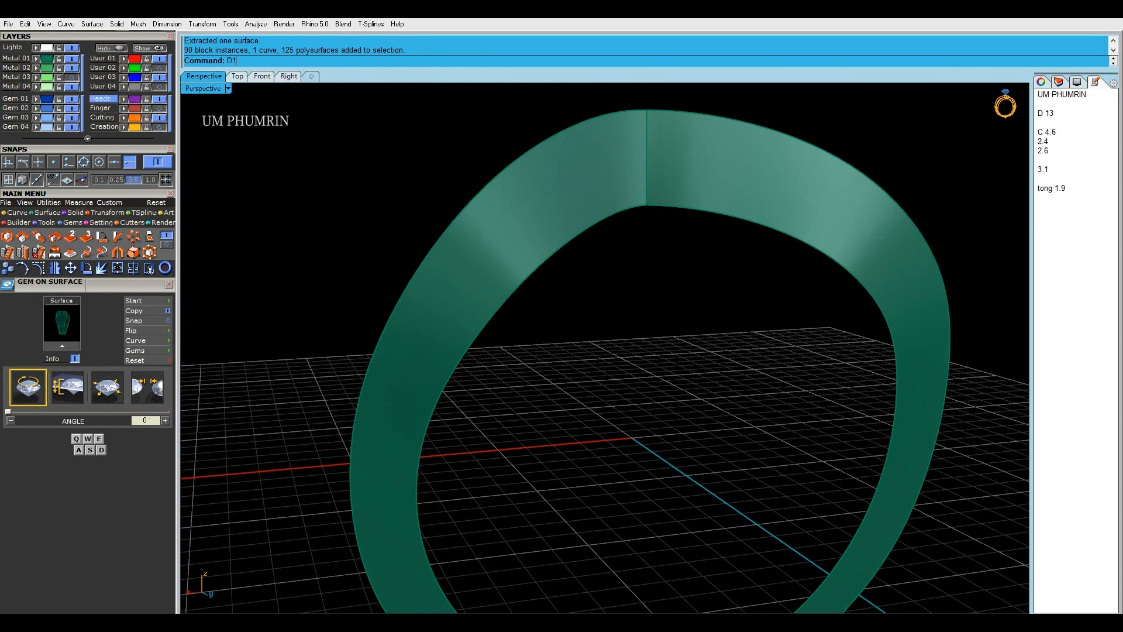
Duplicate the side surface's outer edge on one half and offset it on the surface by 0.3.
{"action": "key", "text": "Return"}
{"action": "left_click", "coordinate": [512, 232]}
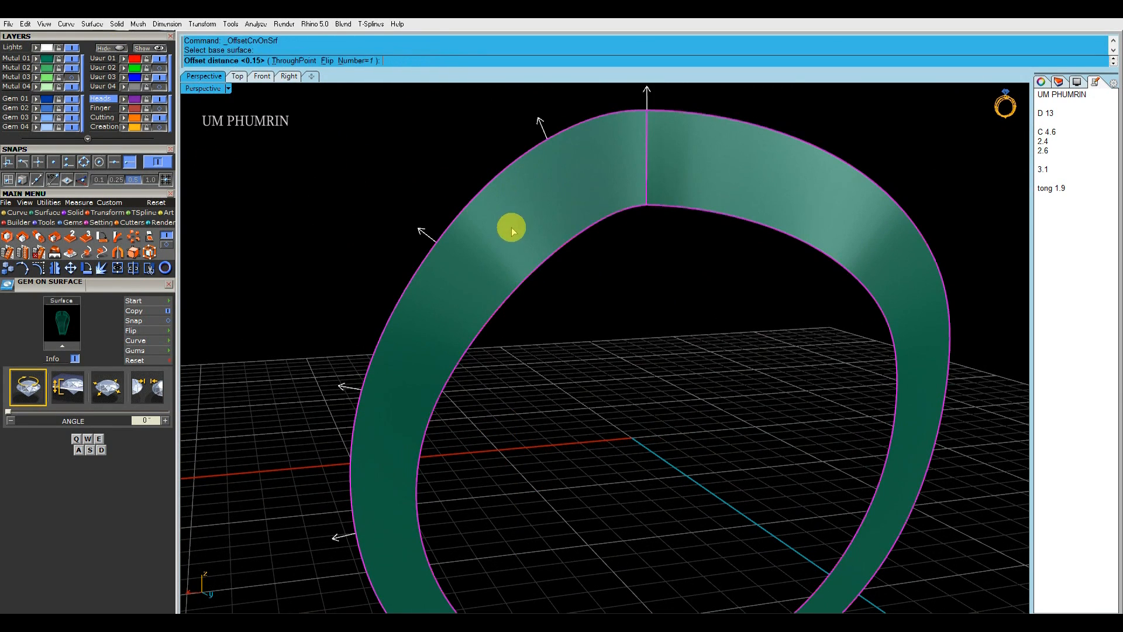
{"action": "type", "text": ".3"}
{"action": "key", "text": "Return"}
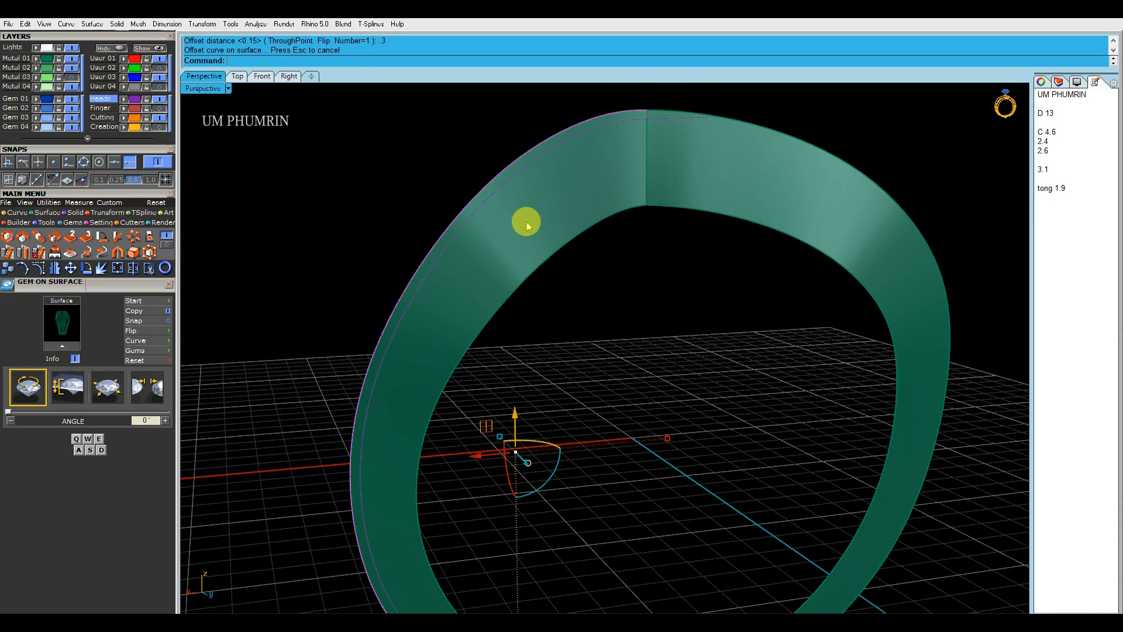
Delete the source edge curve and surplus curve near the peak, and duplicate the side surface's inner edge.
{"action": "key", "text": "Return"}
{"action": "left_click", "coordinate": [528, 225]}
{"action": "key", "text": "Delete"}
{"action": "left_click_drag", "start_coordinate": [624, 95], "coordinate": [732, 162]}
{"action": "key", "text": "Delete"}
{"action": "scroll", "coordinate": [651, 113], "scroll_direction": "up", "scroll_amount": 8}
{"action": "left_click", "coordinate": [631, 111]}
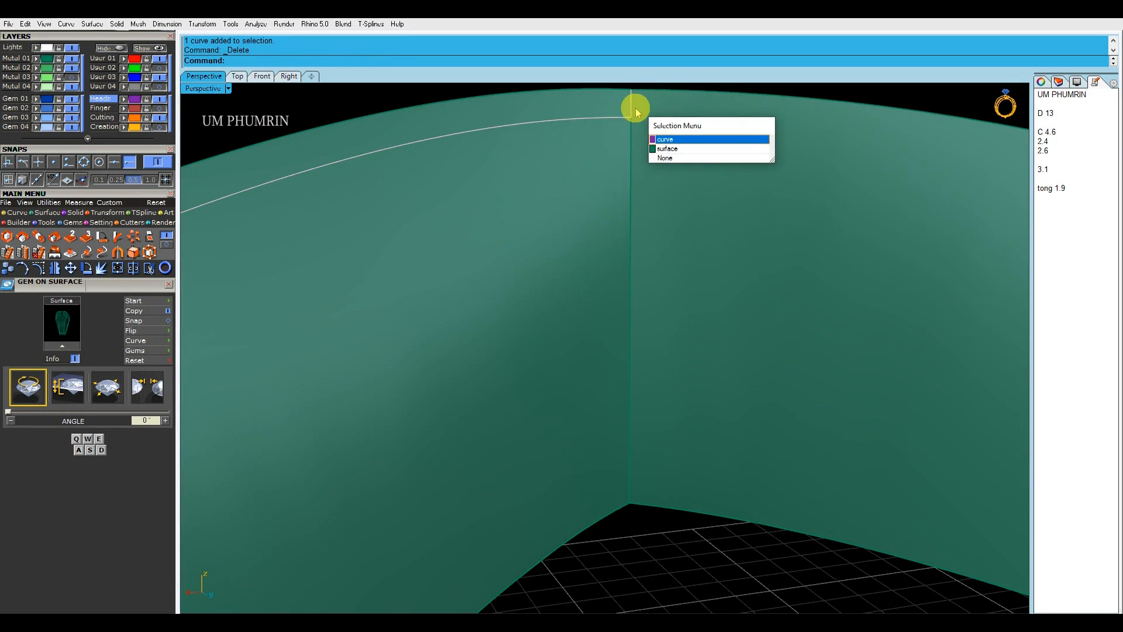
{"action": "scroll", "coordinate": [655, 240], "scroll_direction": "down", "scroll_amount": 8}
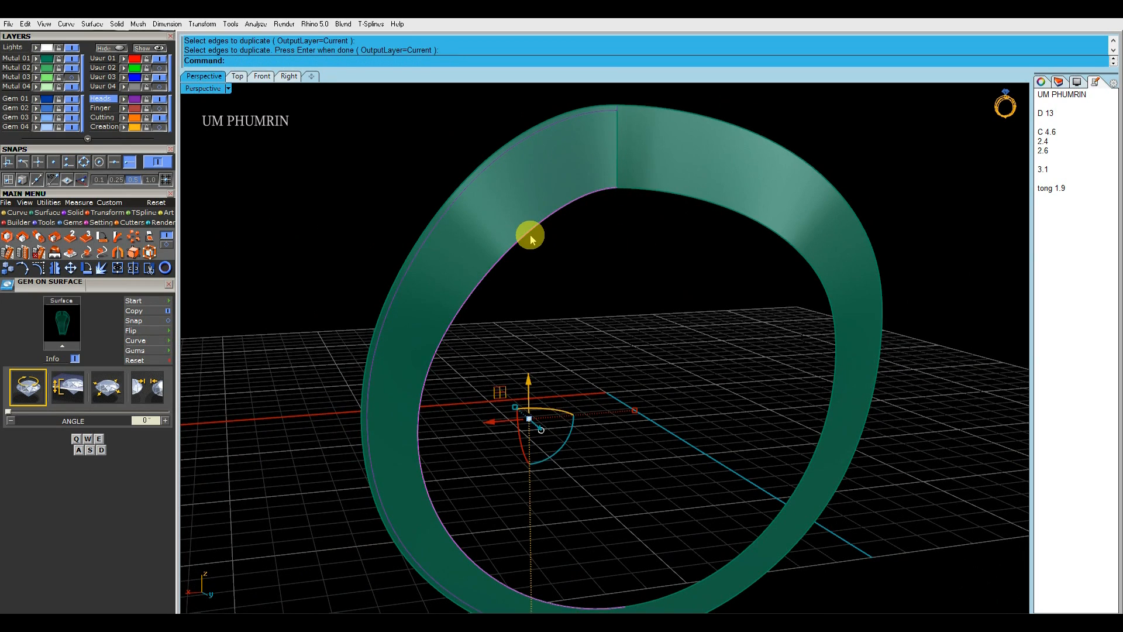
Offset the inner edge curve on the side surface by 0.3 and delete the source edge curve.
{"action": "type", "text": "ff"}
{"action": "key", "text": "Return"}
{"action": "left_click", "coordinate": [508, 200]}
{"action": "key", "text": "Return"}
{"action": "key", "text": "Delete"}
Offset the inner offset curve on the side surface by 0.15, flipped towards the band's outer edge.
{"action": "left_click", "coordinate": [550, 205]}
{"action": "right_click_drag", "start_coordinate": [550, 204], "coordinate": [543, 228]}
{"action": "type", "text": "ff"}
{"action": "key", "text": "Return"}
{"action": "left_click", "coordinate": [527, 212]}
{"action": "type", "text": "F"}
{"action": "key", "text": "Return"}
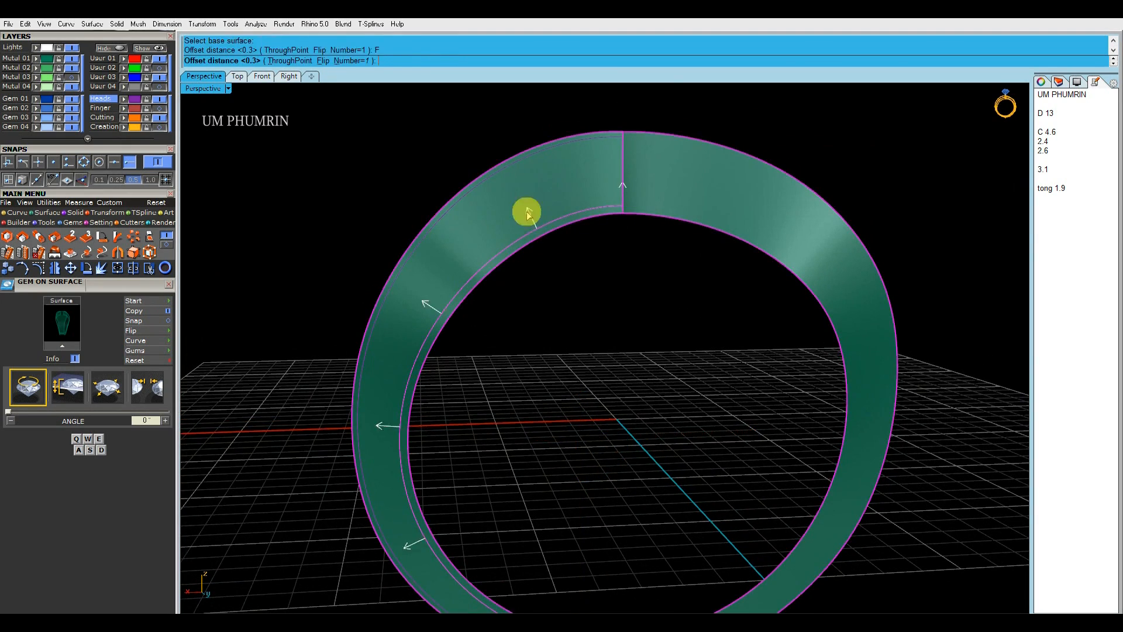
{"action": "type", "text": ".15"}
{"action": "key", "text": "Return"}
Split the outer offset curve at the peak, delete its surplus piece, and offset the remaining curve on the surface by 0.15.
{"action": "left_click", "coordinate": [513, 163]}
{"action": "left_click", "coordinate": [548, 200]}
{"action": "type", "text": "ss"}
{"action": "key", "text": "Return"}
{"action": "left_click", "coordinate": [280, 61]}
{"action": "scroll", "coordinate": [638, 173], "scroll_direction": "up", "scroll_amount": 4}
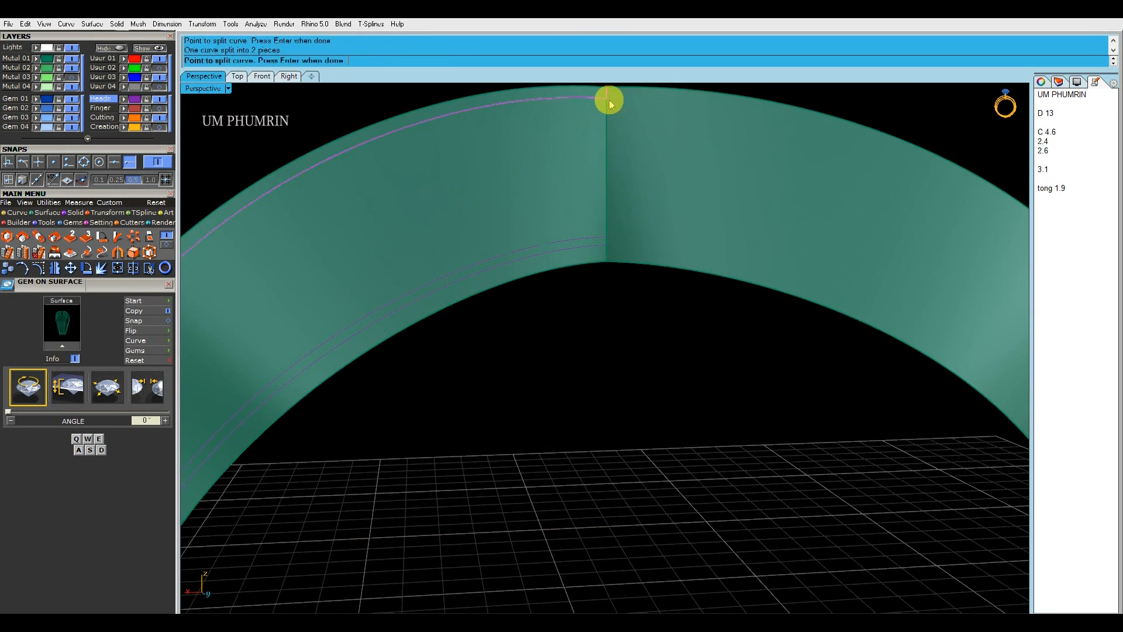
{"action": "key", "text": "Return"}
{"action": "scroll", "coordinate": [609, 99], "scroll_direction": "down", "scroll_amount": 4}
{"action": "left_click", "coordinate": [606, 101]}
{"action": "key", "text": "Delete"}
{"action": "left_click", "coordinate": [556, 142]}
{"action": "type", "text": "o"}
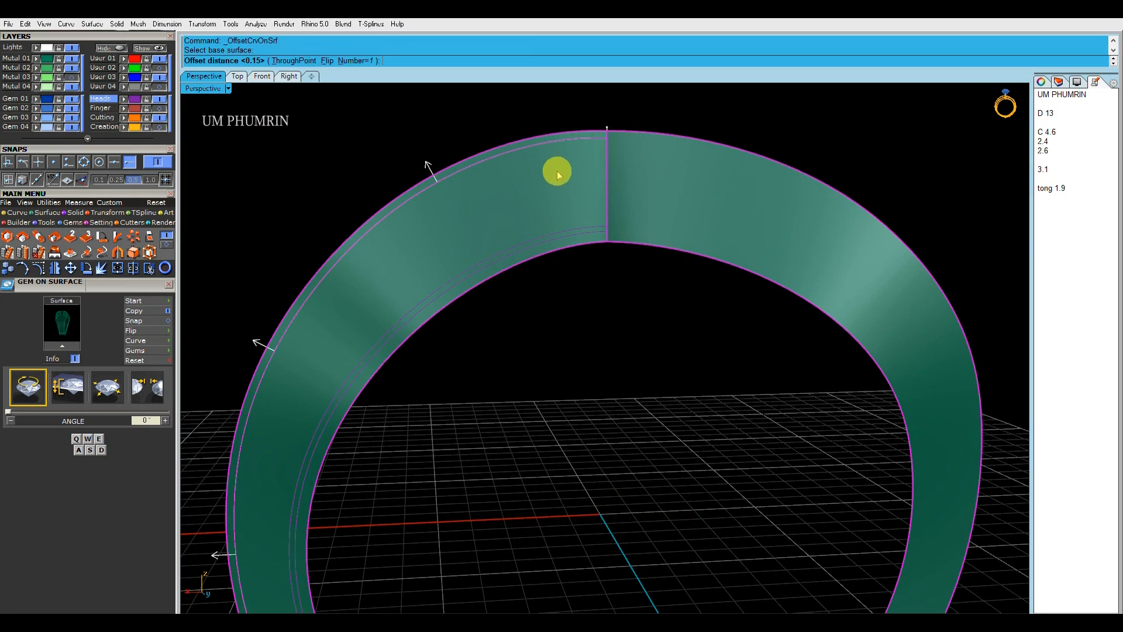
{"action": "key", "text": "Return"}
{"action": "left_click", "coordinate": [483, 127]}
{"action": "scroll", "coordinate": [556, 177], "scroll_direction": "down", "scroll_amount": 2}
Preview a round gem scaled up to 2.1 on the side surface near the peak to check its fit between the curves.
{"action": "type", "text": "gs"}
{"action": "key", "text": "Return"}
{"action": "left_click", "coordinate": [556, 181]}
{"action": "scroll", "coordinate": [571, 188], "scroll_direction": "up", "scroll_amount": 4}
{"action": "right_click_drag", "start_coordinate": [562, 187], "coordinate": [531, 180]}
{"action": "scroll", "coordinate": [590, 181], "scroll_direction": "up", "scroll_amount": 3}
{"action": "right_click_drag", "start_coordinate": [602, 181], "coordinate": [555, 182]}
{"action": "key", "text": "w"}
{"action": "key", "text": "w"}
{"action": "key", "text": "w"}
{"action": "key", "text": "w"}
{"action": "key", "text": "w"}
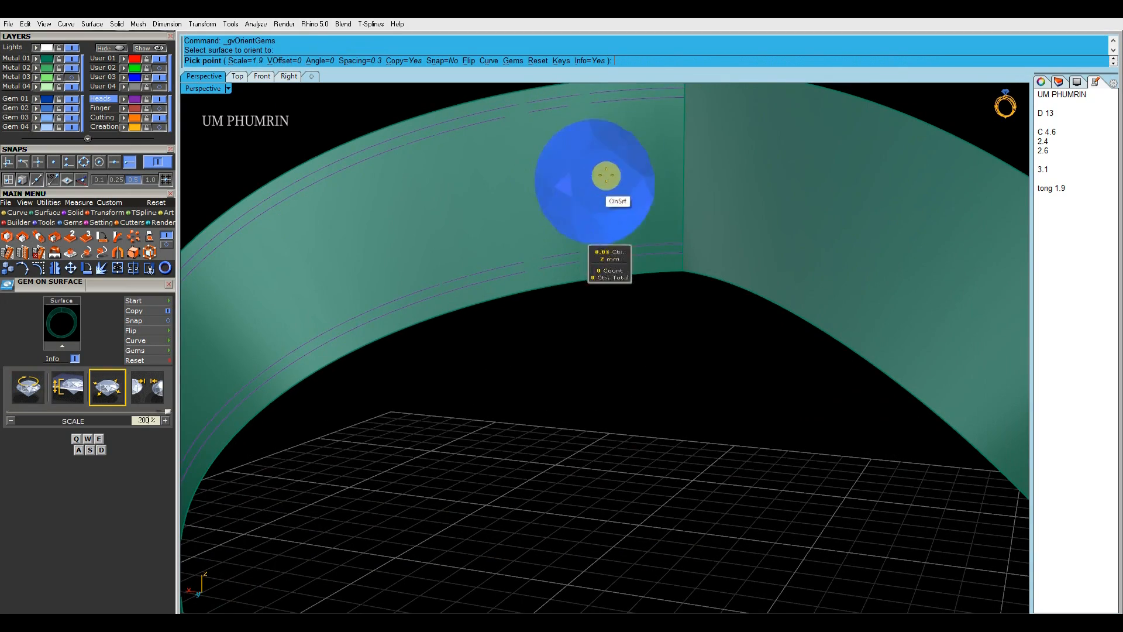
{"action": "scroll", "coordinate": [622, 172], "scroll_direction": "down", "scroll_amount": 5}
{"action": "key", "text": "Escape"}
Delete the offset curves along the side surface's outer edge, keeping the inner pair.
{"action": "left_click_drag", "start_coordinate": [567, 145], "coordinate": [544, 129]}
{"action": "left_click", "coordinate": [579, 178], "text": "ctrl"}
{"action": "key", "text": "Delete"}
{"action": "scroll", "coordinate": [581, 178], "scroll_direction": "down", "scroll_amount": 2}
{"action": "right_click_drag", "start_coordinate": [582, 179], "coordinate": [637, 192]}
Duplicate the side surface's outer edge, offset it on the surface by 0.3, and delete the source edge curve.
{"action": "type", "text": "de"}
{"action": "key", "text": "Return"}
{"action": "key", "text": "Return"}
{"action": "type", "text": "de"}
{"action": "key", "text": "Return"}
{"action": "left_click", "coordinate": [542, 167]}
{"action": "key", "text": "Return"}
{"action": "type", "text": "os"}
{"action": "key", "text": "Return"}
{"action": "left_click", "coordinate": [556, 182]}
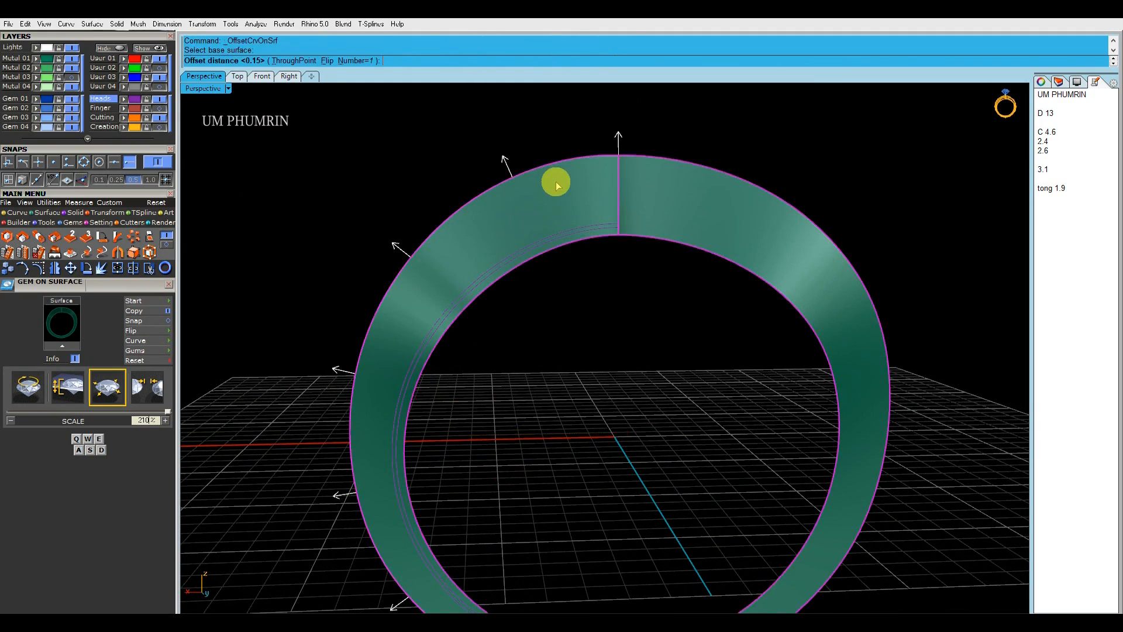
{"action": "left_click_drag", "start_coordinate": [764, 211], "coordinate": [566, 145]}
{"action": "key", "text": "Delete"}
{"action": "key", "text": "Delete"}
Split the outer offset curve at the peak and delete the surplus piece beyond it.
{"action": "left_click", "coordinate": [581, 161]}
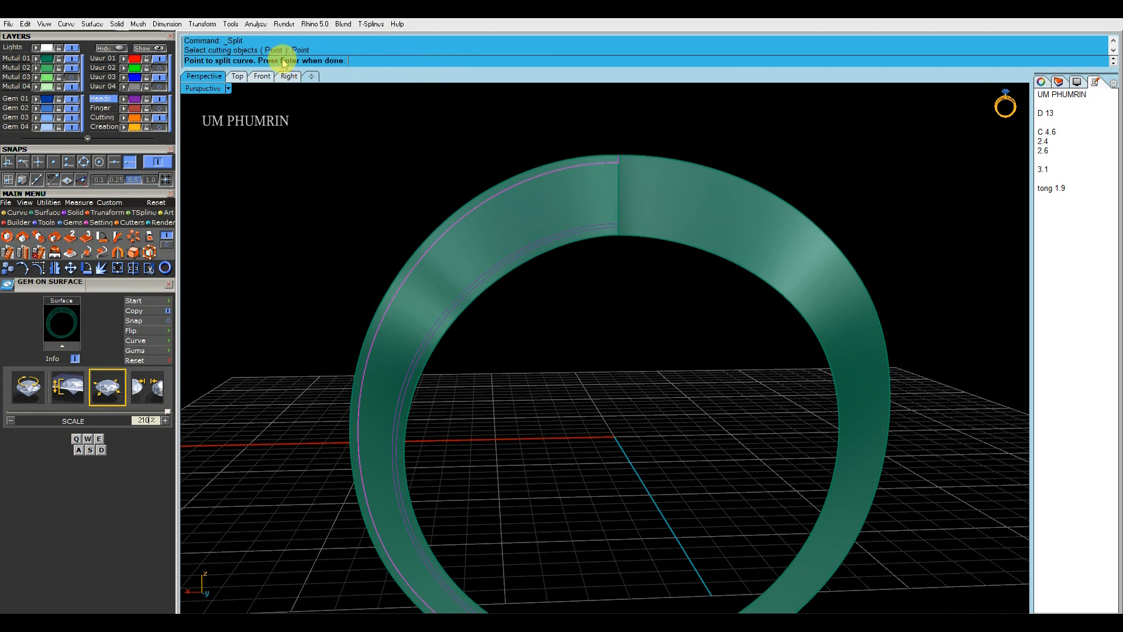
{"action": "right_click_drag", "start_coordinate": [652, 133], "coordinate": [625, 151]}
{"action": "scroll", "coordinate": [631, 140], "scroll_direction": "up", "scroll_amount": 7}
{"action": "left_click", "coordinate": [638, 133]}
{"action": "key", "text": "Return"}
{"action": "scroll", "coordinate": [632, 127], "scroll_direction": "down", "scroll_amount": 3}
{"action": "left_click", "coordinate": [634, 123]}
{"action": "key", "text": "Delete"}
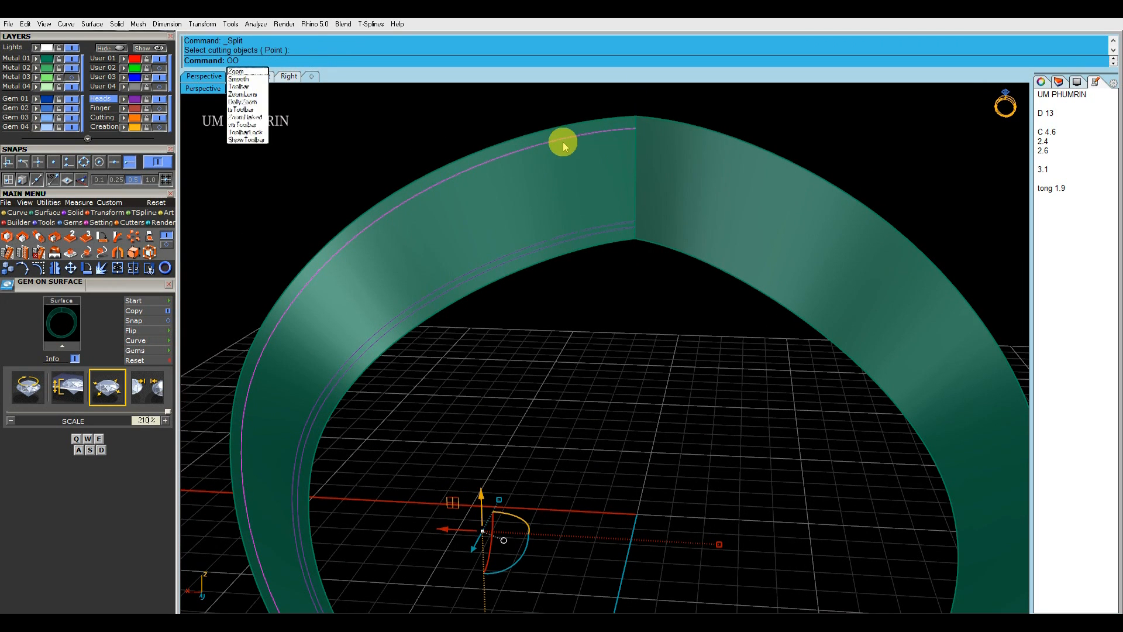
Offset the outer curve on the surface again, flipped inward, and delete the surplus near the peak.
{"action": "key", "text": "Return"}
{"action": "left_click", "coordinate": [532, 208]}
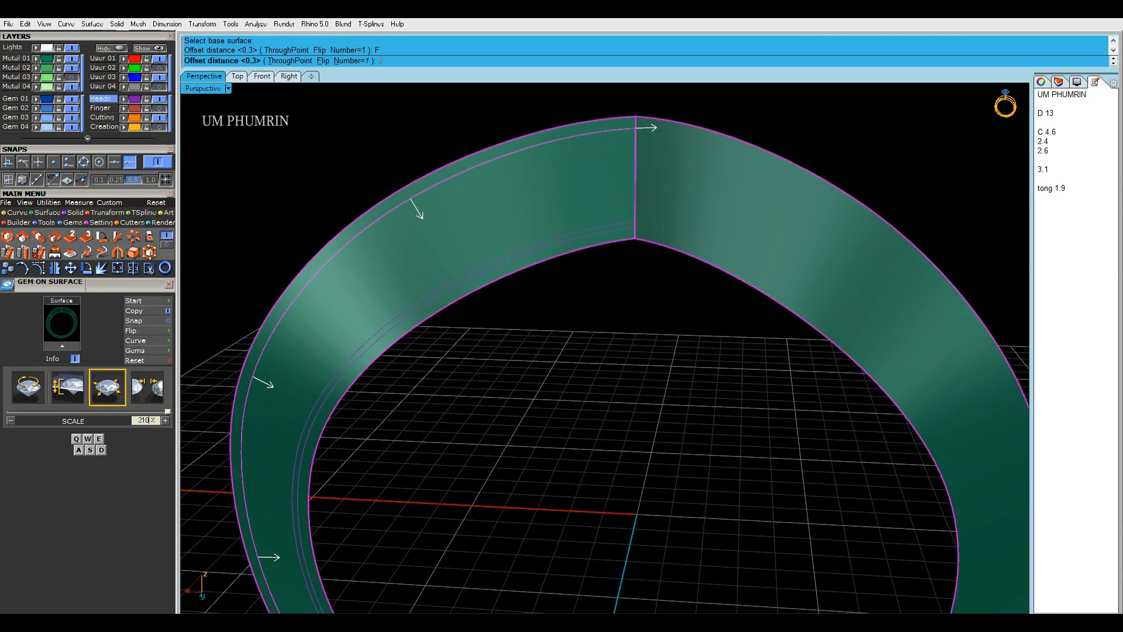
{"action": "key", "text": "Return"}
{"action": "left_click_drag", "start_coordinate": [620, 105], "coordinate": [717, 261]}
{"action": "key", "text": "Delete"}
Preview the 2.1 mm gem between the new offset curves near the peak, and show the hidden ring parts.
{"action": "right_click_drag", "start_coordinate": [631, 208], "coordinate": [489, 325]}
{"action": "scroll", "coordinate": [601, 237], "scroll_direction": "up", "scroll_amount": 5}
{"action": "type", "text": "gs"}
{"action": "key", "text": "Return"}
{"action": "left_click", "coordinate": [582, 224]}
{"action": "scroll", "coordinate": [611, 205], "scroll_direction": "up", "scroll_amount": 5}
{"action": "scroll", "coordinate": [611, 205], "scroll_direction": "down", "scroll_amount": 6}
{"action": "key", "text": "Escape"}
{"action": "scroll", "coordinate": [621, 205], "scroll_direction": "down", "scroll_amount": 3}
{"action": "left_click", "coordinate": [157, 52]}
{"action": "scroll", "coordinate": [490, 319], "scroll_direction": "up", "scroll_amount": 3}
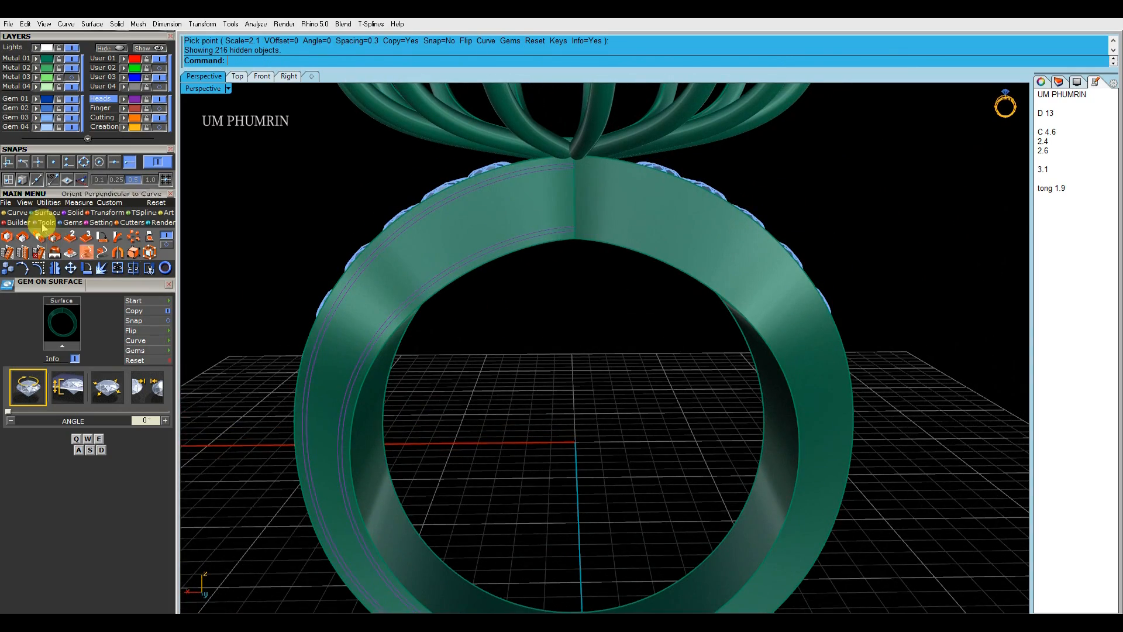
Load a loose 2.1 mm round diamond.
{"action": "left_click", "coordinate": [60, 223]}
{"action": "left_click", "coordinate": [68, 243]}
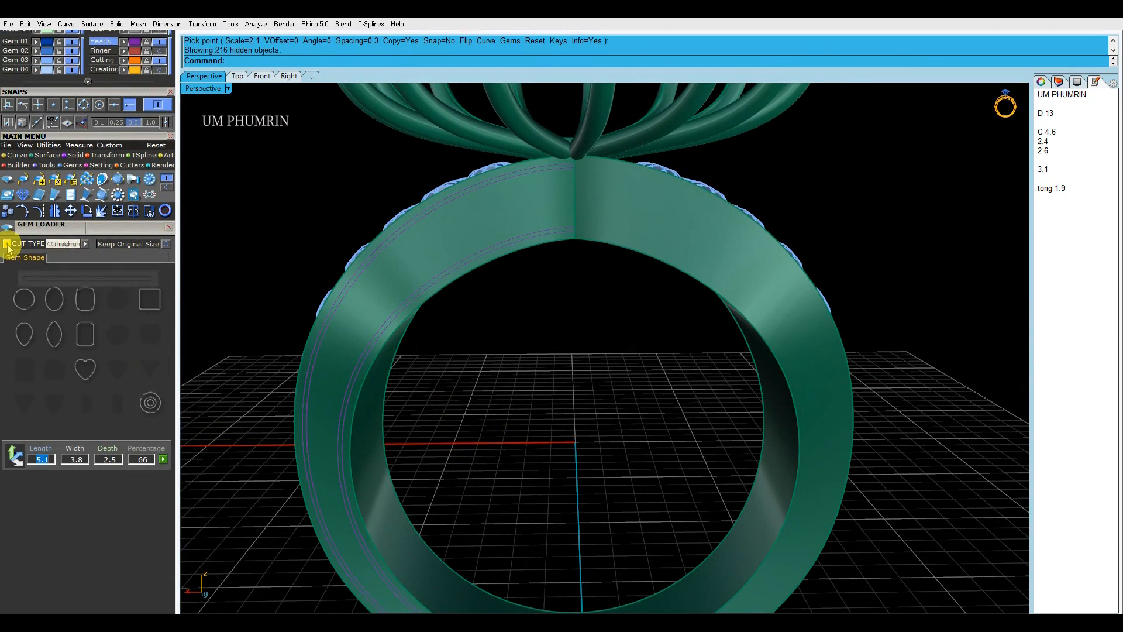
{"action": "left_click", "coordinate": [24, 308]}
{"action": "left_click", "coordinate": [127, 314]}
Turn the loose gem to face sideways, place it against the band's side at the peak, and compare its size with the offset curves.
{"action": "scroll", "coordinate": [431, 313], "scroll_direction": "down", "scroll_amount": 3}
{"action": "right_click_drag", "start_coordinate": [304, 319], "coordinate": [491, 361]}
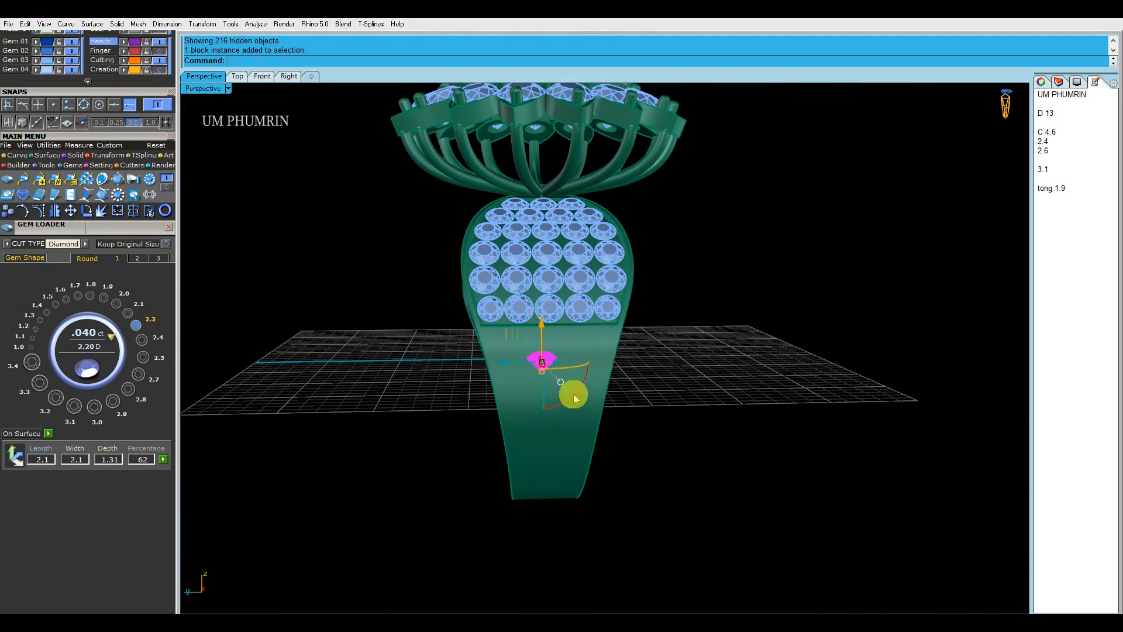
{"action": "scroll", "coordinate": [538, 220], "scroll_direction": "up", "scroll_amount": 3}
{"action": "left_click_drag", "start_coordinate": [539, 283], "coordinate": [419, 196]}
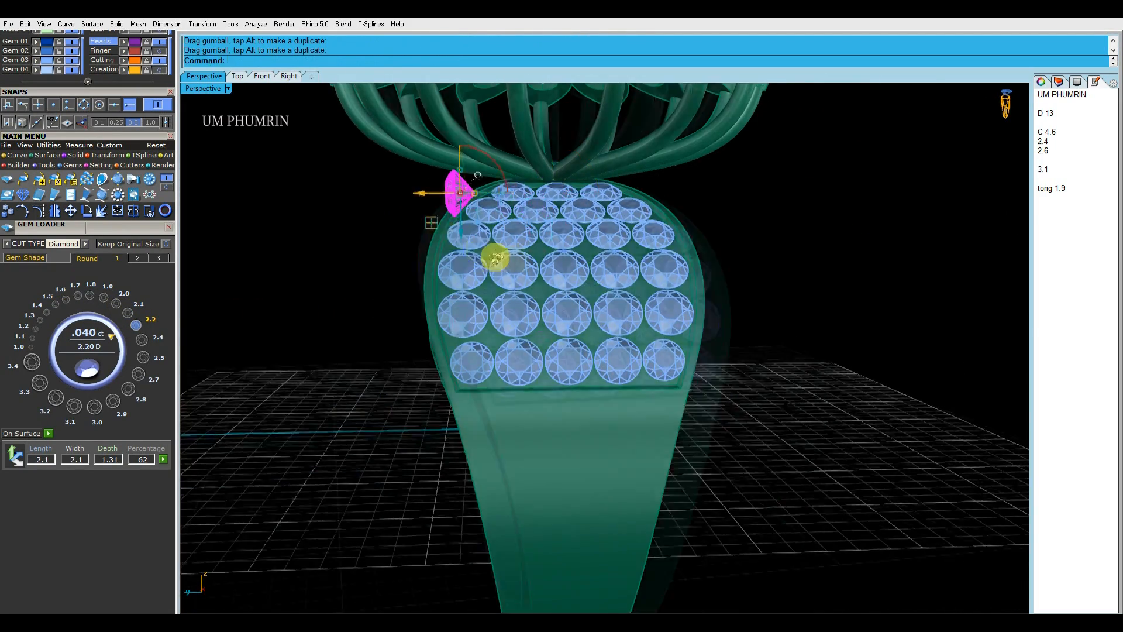
{"action": "right_click_drag", "start_coordinate": [496, 256], "coordinate": [655, 257]}
{"action": "left_click", "coordinate": [265, 78]}
{"action": "scroll", "coordinate": [693, 240], "scroll_direction": "up", "scroll_amount": 3}
{"action": "left_click", "coordinate": [693, 240]}
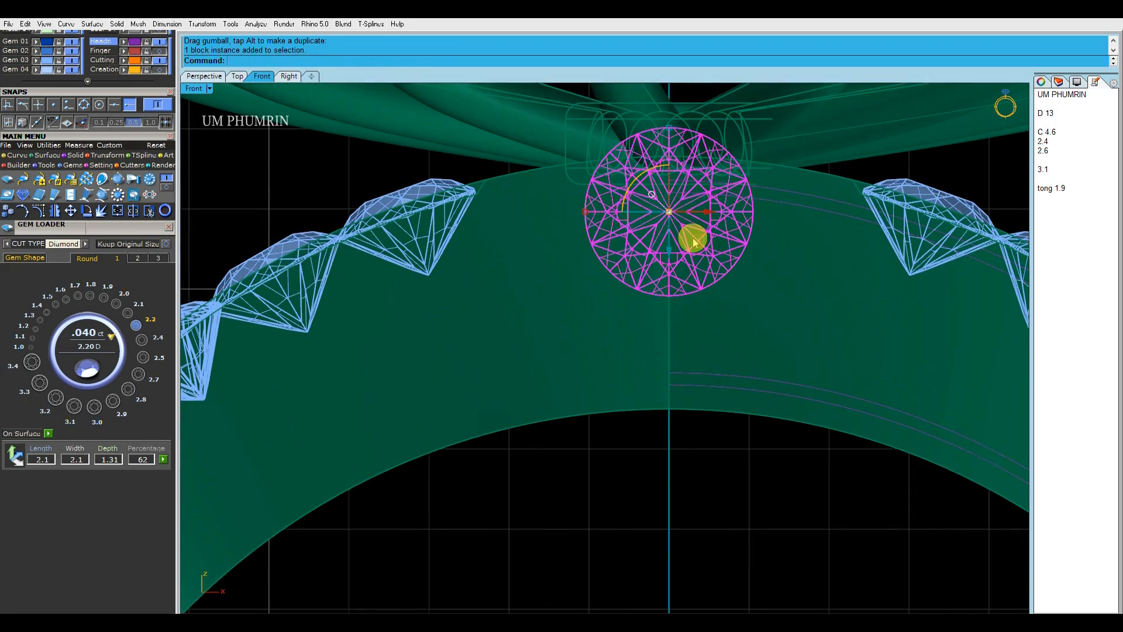
{"action": "left_click", "coordinate": [290, 78]}
{"action": "left_click", "coordinate": [217, 76]}
Delete the loose gem placed against the band's side at the peak.
{"action": "right_click_drag", "start_coordinate": [555, 248], "coordinate": [629, 290]}
{"action": "scroll", "coordinate": [634, 288], "scroll_direction": "up", "scroll_amount": 5}
{"action": "left_click", "coordinate": [664, 295]}
{"action": "key", "text": "Delete"}
Place two 2.1 mm gems on the band's side surface between the offset curves, starting beside the peak.
{"action": "type", "text": "gs"}
{"action": "key", "text": "Return"}
{"action": "left_click", "coordinate": [628, 311]}
{"action": "scroll", "coordinate": [608, 307], "scroll_direction": "up", "scroll_amount": 4}
{"action": "scroll", "coordinate": [600, 289], "scroll_direction": "up", "scroll_amount": 2}
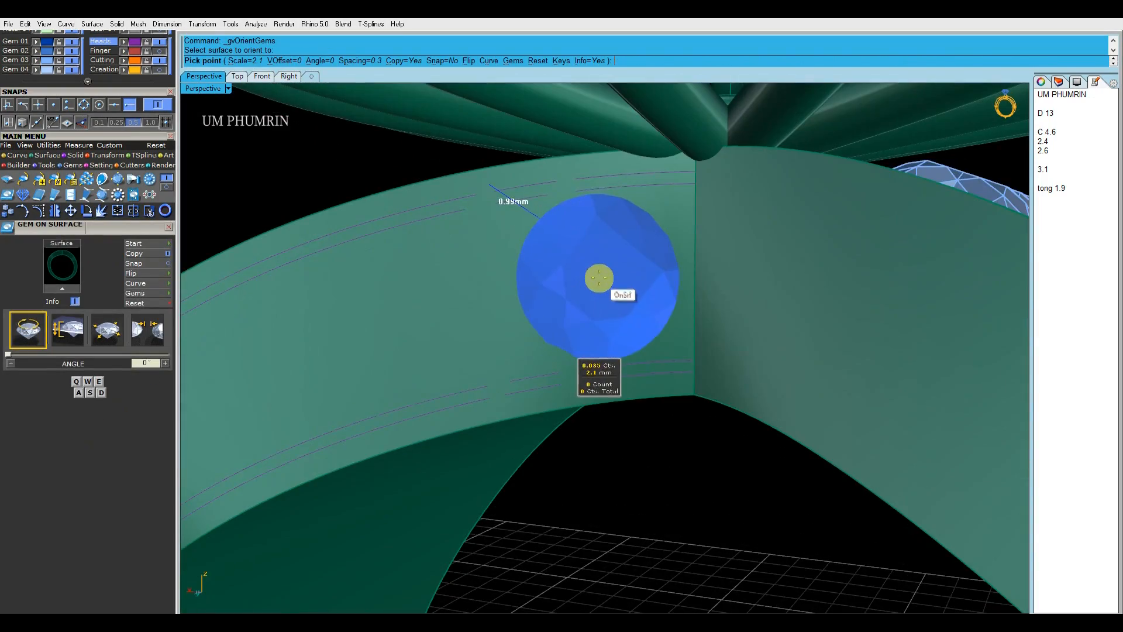
{"action": "left_click", "coordinate": [625, 274]}
{"action": "right_click_drag", "start_coordinate": [624, 273], "coordinate": [549, 283]}
{"action": "scroll", "coordinate": [515, 283], "scroll_direction": "up", "scroll_amount": 3}
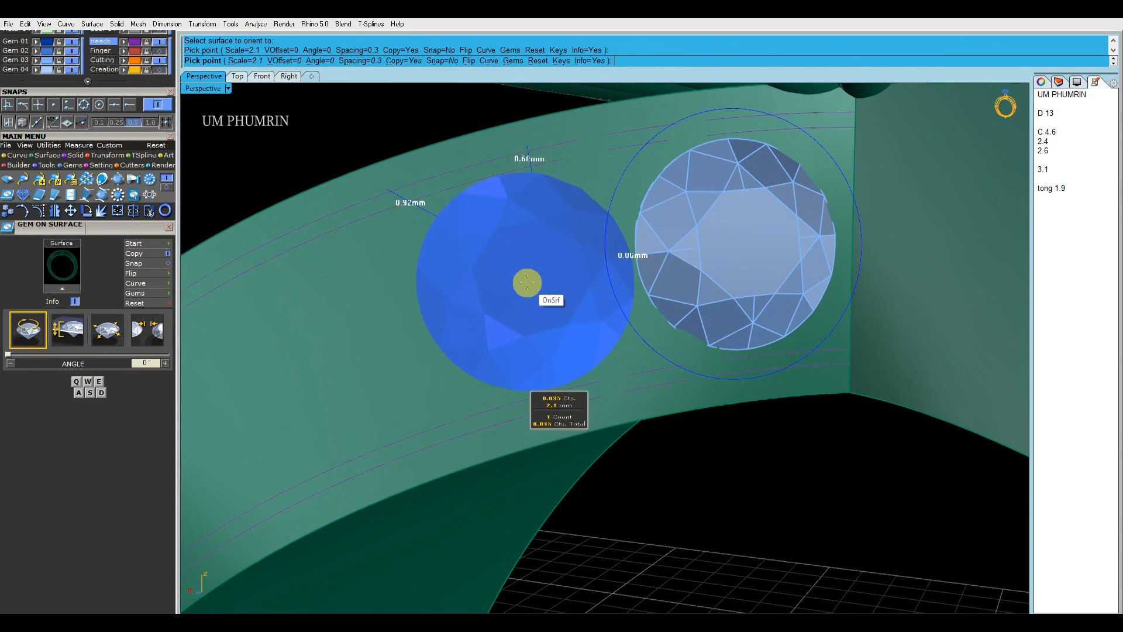
{"action": "right_click_drag", "start_coordinate": [642, 262], "coordinate": [655, 258]}
{"action": "scroll", "coordinate": [608, 272], "scroll_direction": "down", "scroll_amount": 4}
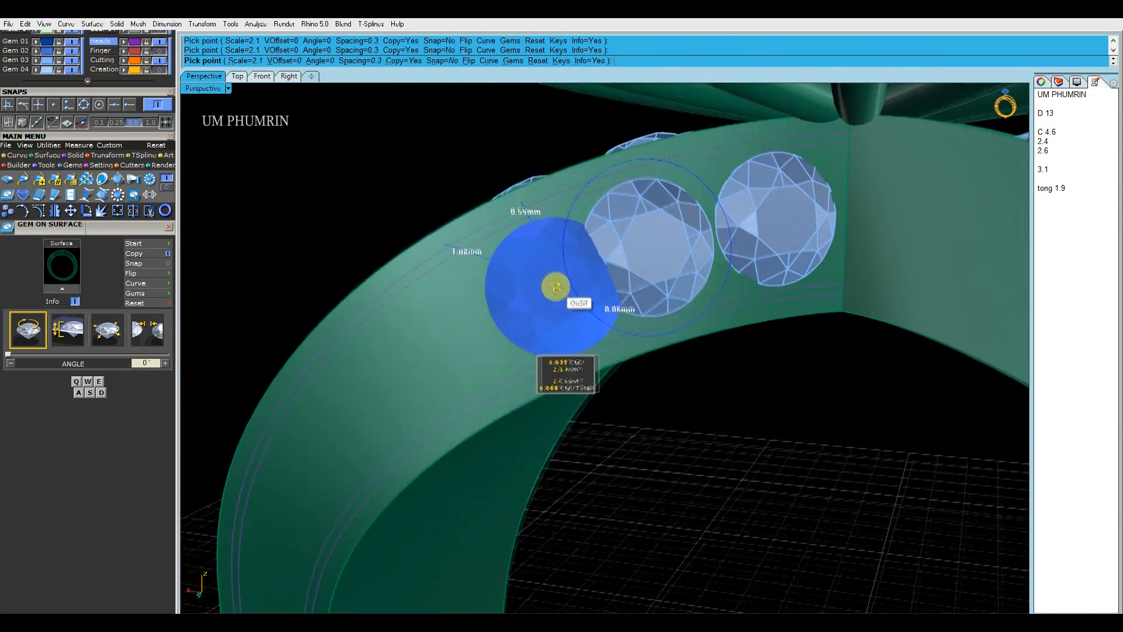
Continue the side row down the shoulder with a 2 mm gem and a 1.9 mm gem.
{"action": "scroll", "coordinate": [533, 280], "scroll_direction": "up", "scroll_amount": 5}
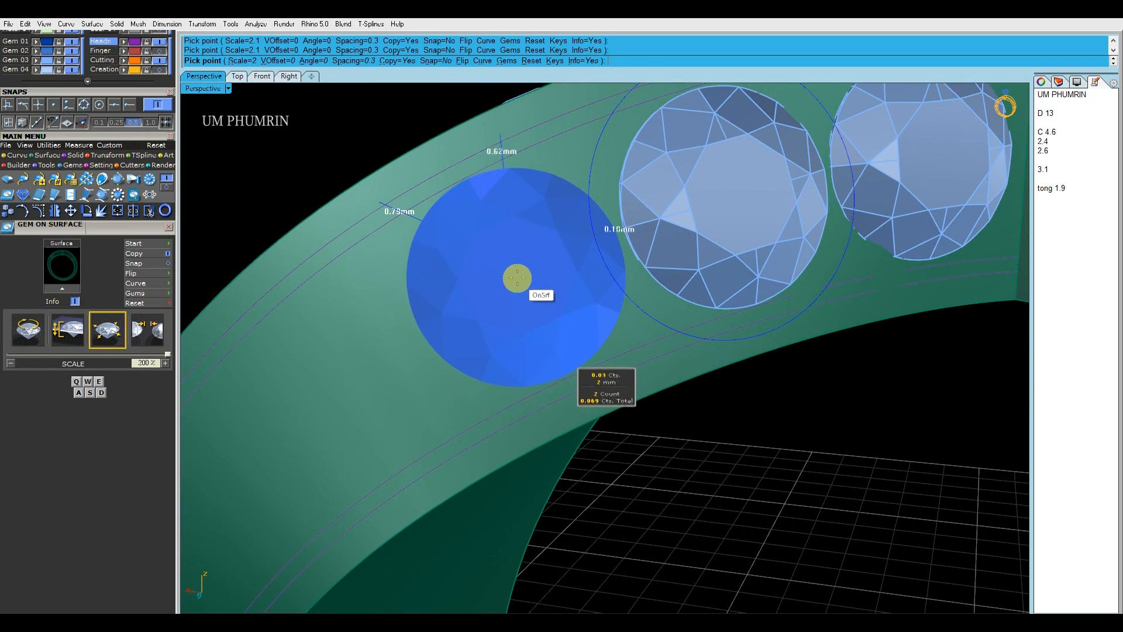
{"action": "right_click_drag", "start_coordinate": [527, 275], "coordinate": [570, 267]}
{"action": "scroll", "coordinate": [565, 285], "scroll_direction": "down", "scroll_amount": 3}
{"action": "scroll", "coordinate": [553, 279], "scroll_direction": "up", "scroll_amount": 3}
{"action": "key", "text": "s"}
{"action": "left_click", "coordinate": [537, 286]}
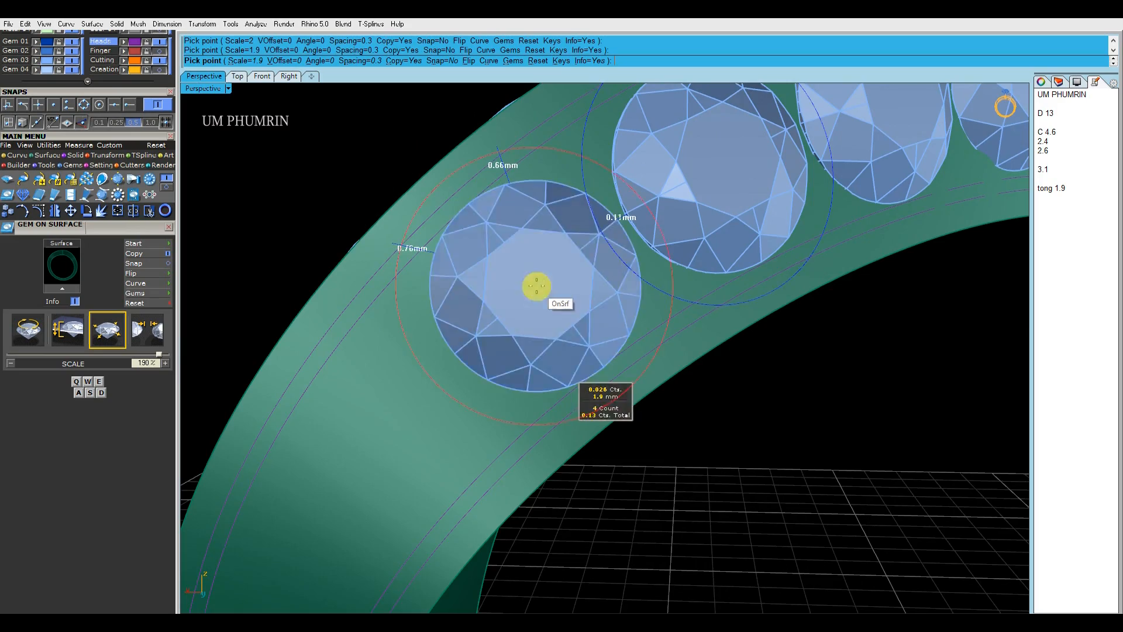
Extend the side row with a 1.7 mm gem and a 1.5 mm gem, and end the gem placement.
{"action": "scroll", "coordinate": [579, 266], "scroll_direction": "down", "scroll_amount": 3}
{"action": "scroll", "coordinate": [536, 296], "scroll_direction": "up", "scroll_amount": 3}
{"action": "scroll", "coordinate": [532, 298], "scroll_direction": "up", "scroll_amount": 2}
{"action": "key", "text": "s"}
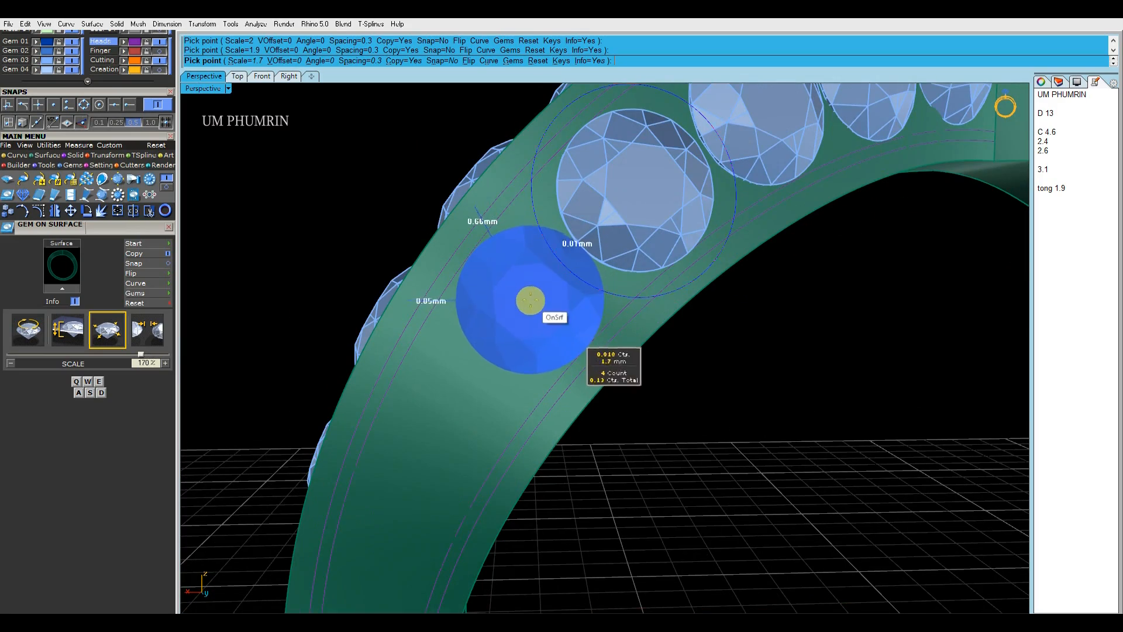
{"action": "left_click", "coordinate": [523, 304]}
{"action": "scroll", "coordinate": [608, 263], "scroll_direction": "down", "scroll_amount": 3}
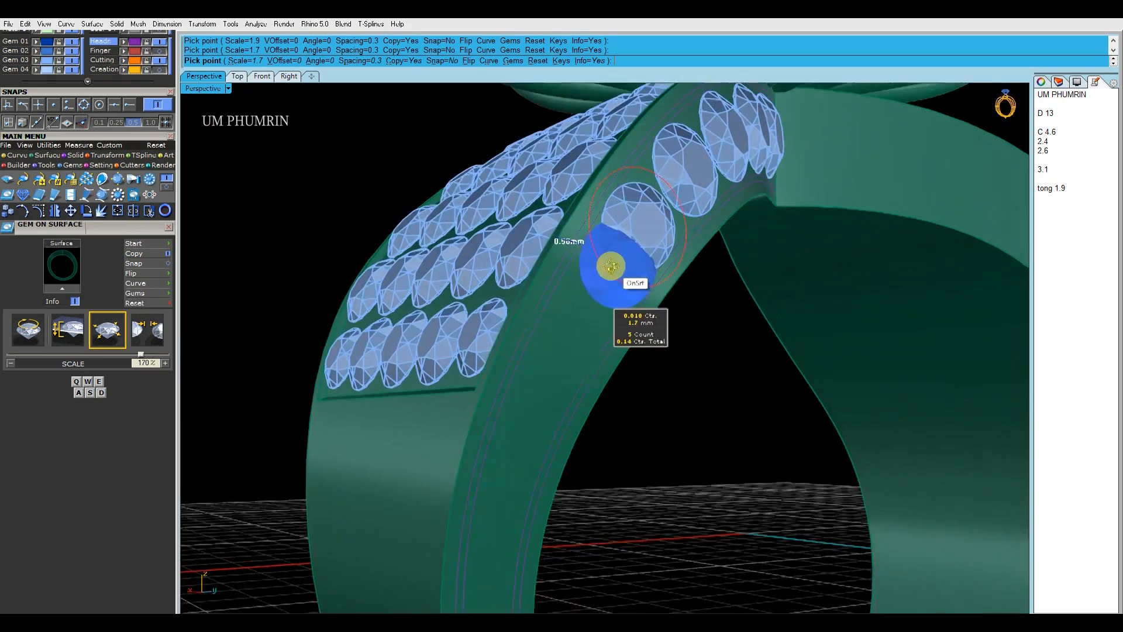
{"action": "scroll", "coordinate": [539, 284], "scroll_direction": "up", "scroll_amount": 3}
{"action": "scroll", "coordinate": [541, 280], "scroll_direction": "up", "scroll_amount": 1}
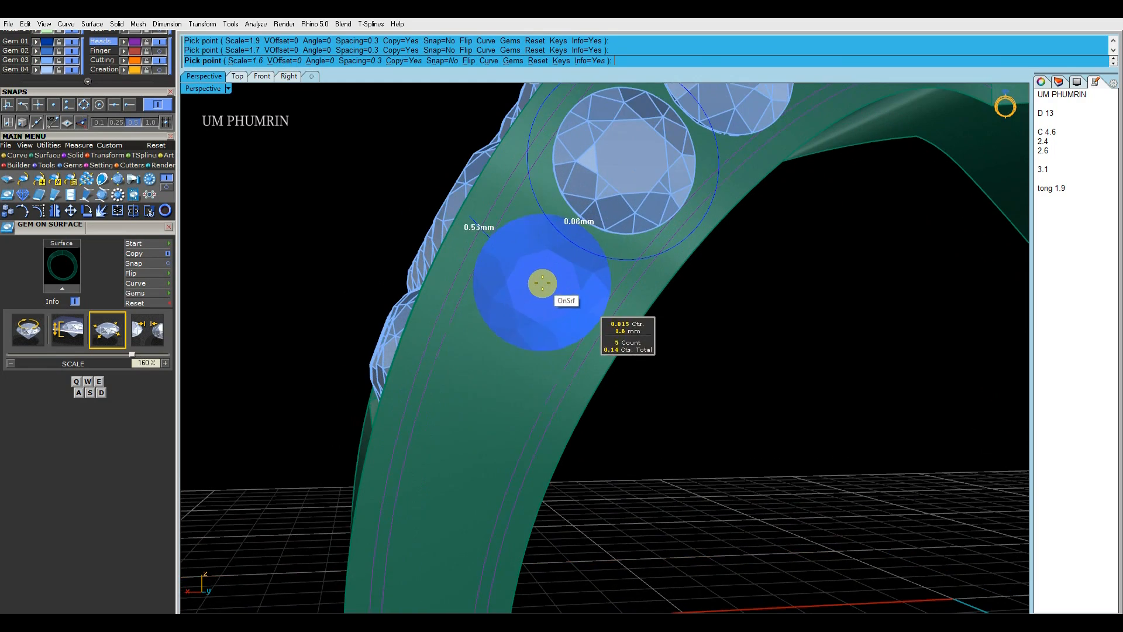
{"action": "scroll", "coordinate": [542, 283], "scroll_direction": "up", "scroll_amount": 1}
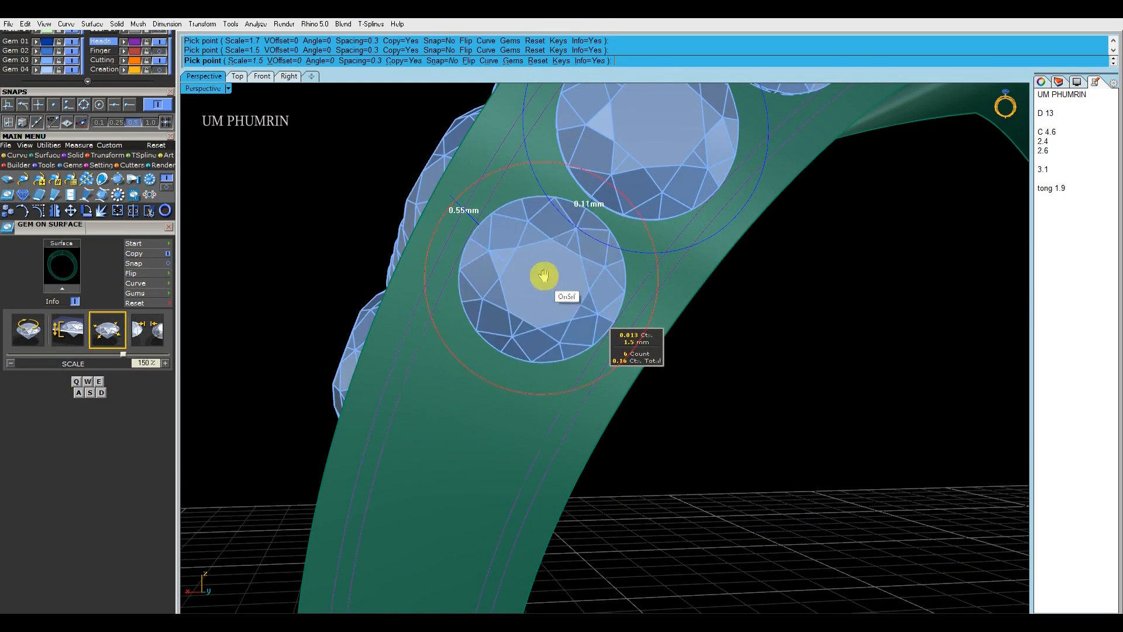
{"action": "scroll", "coordinate": [543, 275], "scroll_direction": "down", "scroll_amount": 2}
{"action": "scroll", "coordinate": [526, 339], "scroll_direction": "up", "scroll_amount": 2}
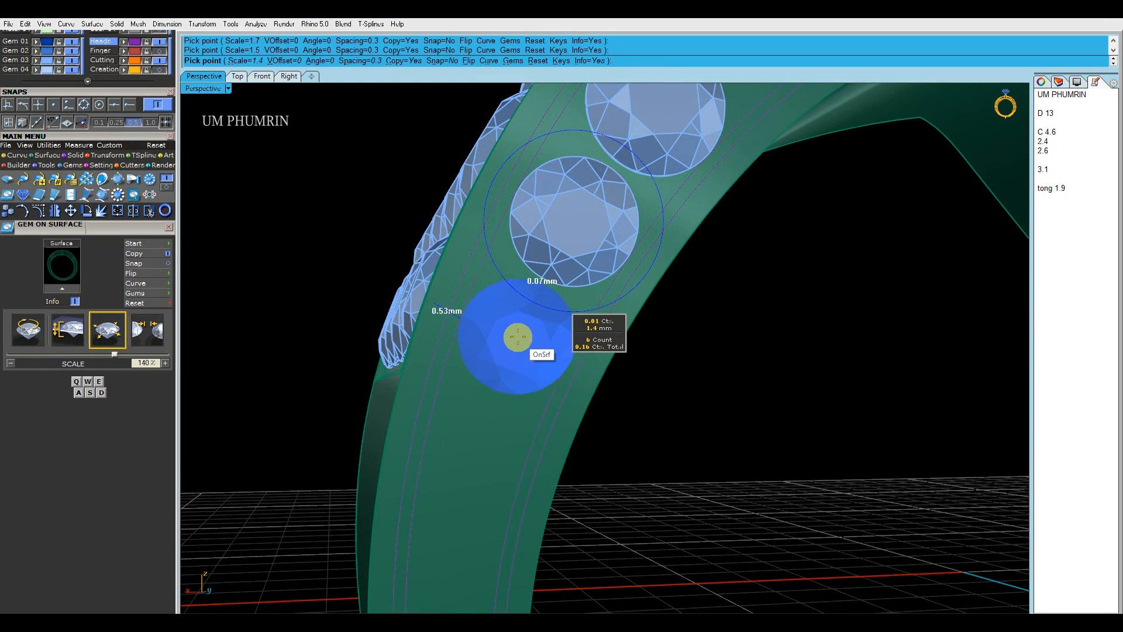
{"action": "scroll", "coordinate": [519, 337], "scroll_direction": "down", "scroll_amount": 8}
{"action": "right_click", "coordinate": [588, 355]}
Delete the row of gems placed on the band's side surface.
{"action": "right_click_drag", "start_coordinate": [589, 356], "coordinate": [456, 278]}
{"action": "scroll", "coordinate": [549, 334], "scroll_direction": "up", "scroll_amount": 2}
{"action": "left_click", "coordinate": [548, 337]}
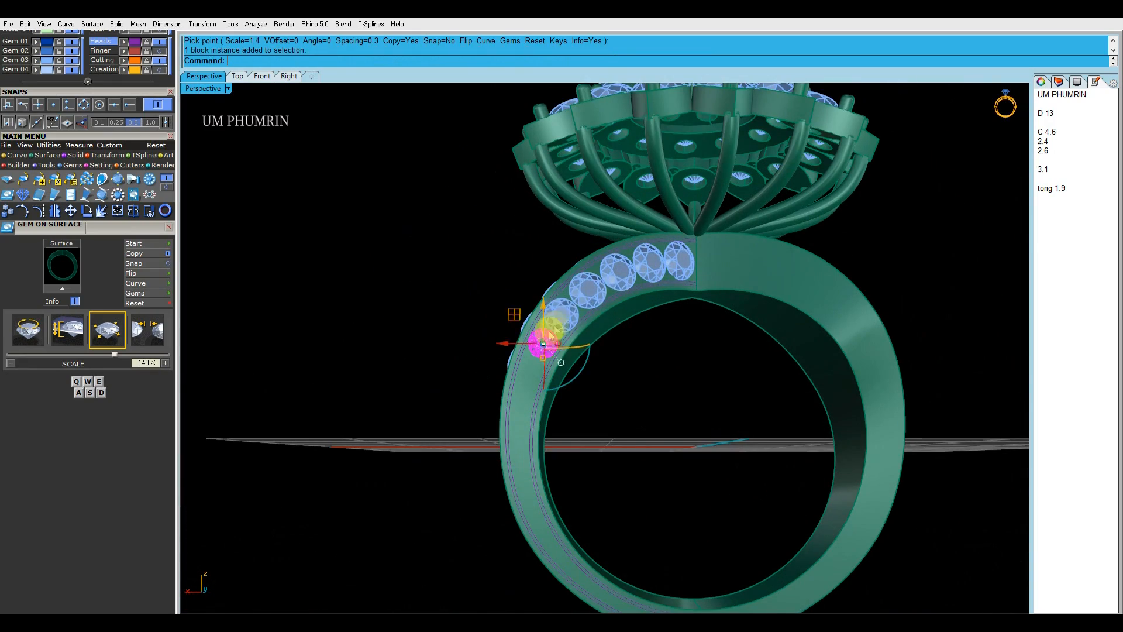
{"action": "key", "text": "Delete"}
{"action": "scroll", "coordinate": [668, 276], "scroll_direction": "down", "scroll_amount": 5}
{"action": "right_click_drag", "start_coordinate": [614, 318], "coordinate": [650, 361]}
{"action": "scroll", "coordinate": [560, 340], "scroll_direction": "up", "scroll_amount": 5}
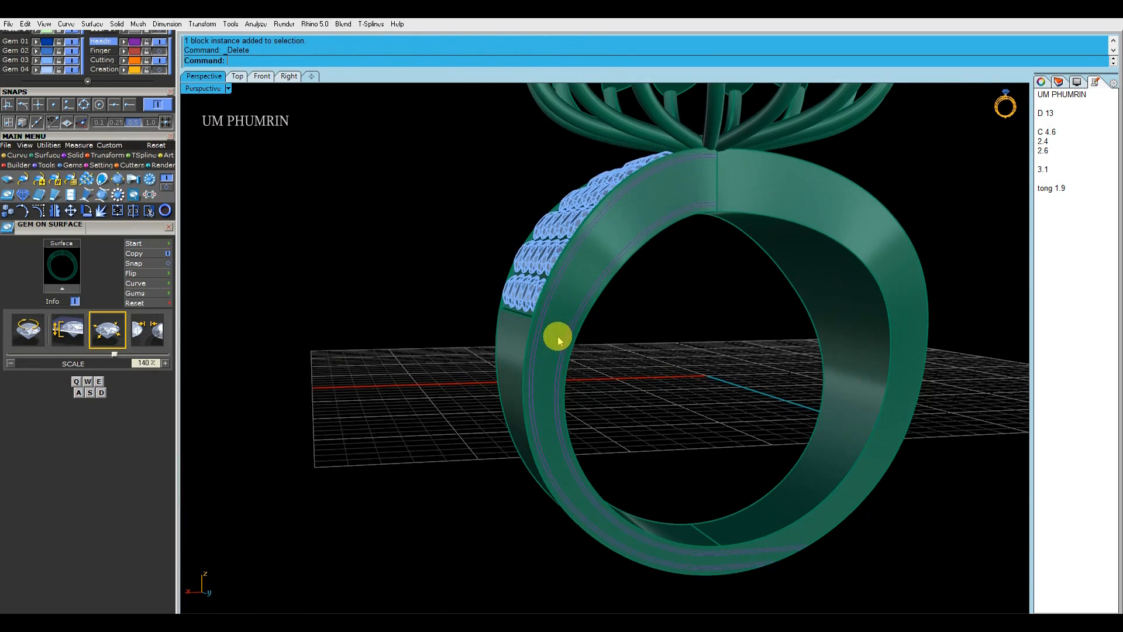
Draw a line across the band's side just below the lowest pavé gem in the front view.
{"action": "left_click", "coordinate": [290, 78]}
{"action": "left_click", "coordinate": [265, 79]}
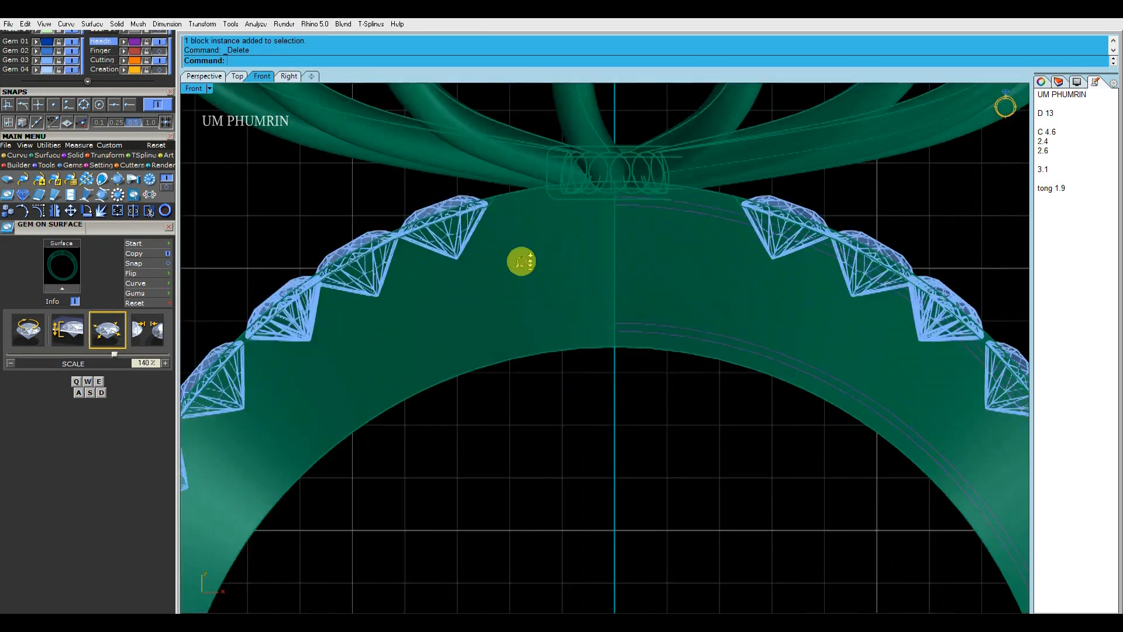
{"action": "scroll", "coordinate": [530, 268], "scroll_direction": "down", "scroll_amount": 6}
{"action": "right_click_drag", "start_coordinate": [673, 383], "coordinate": [609, 268]}
{"action": "scroll", "coordinate": [610, 271], "scroll_direction": "up", "scroll_amount": 6}
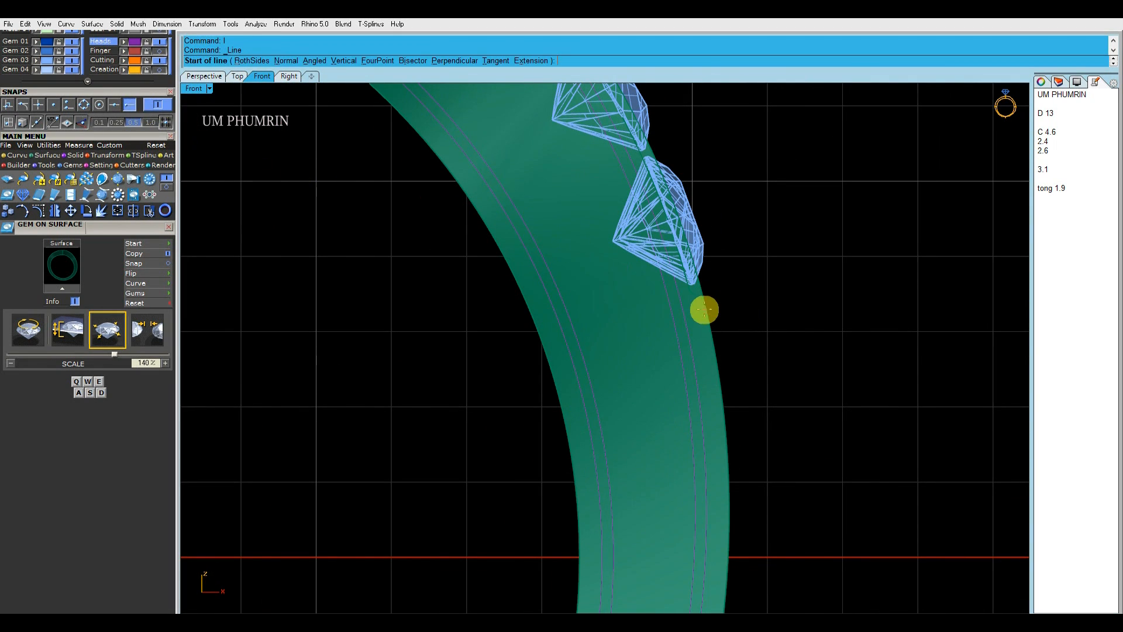
{"action": "left_click", "coordinate": [481, 365]}
{"action": "scroll", "coordinate": [583, 390], "scroll_direction": "down", "scroll_amount": 4}
Extract the band's side surface from the ring body and select it in the front view.
{"action": "left_click", "coordinate": [604, 288]}
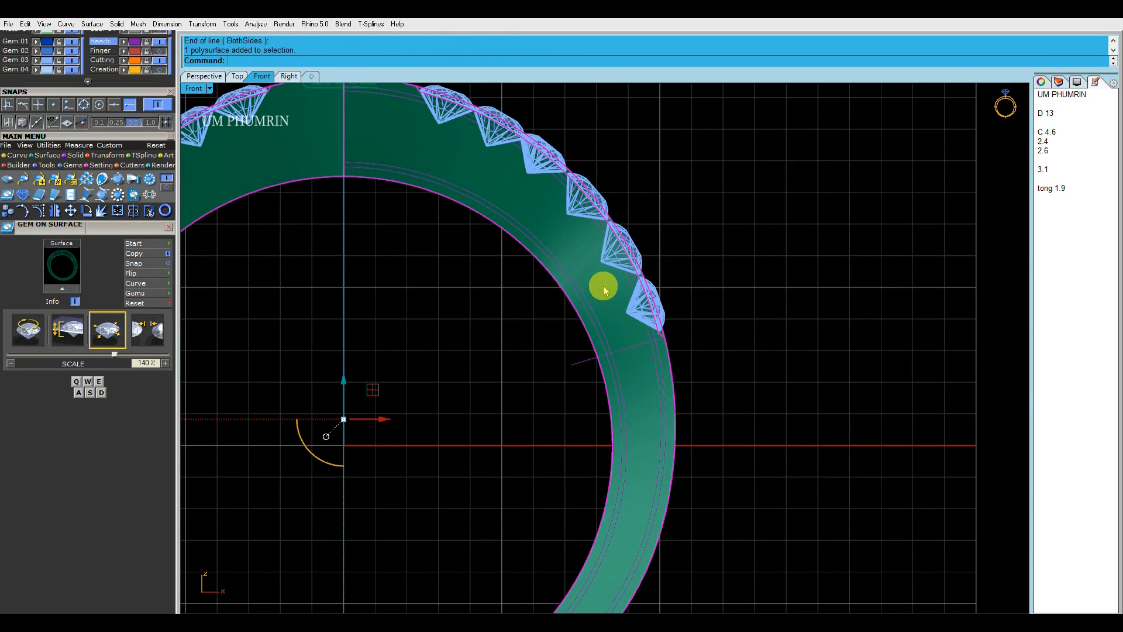
{"action": "left_click", "coordinate": [204, 76]}
{"action": "right_click_drag", "start_coordinate": [245, 103], "coordinate": [569, 251]}
{"action": "left_click", "coordinate": [289, 76]}
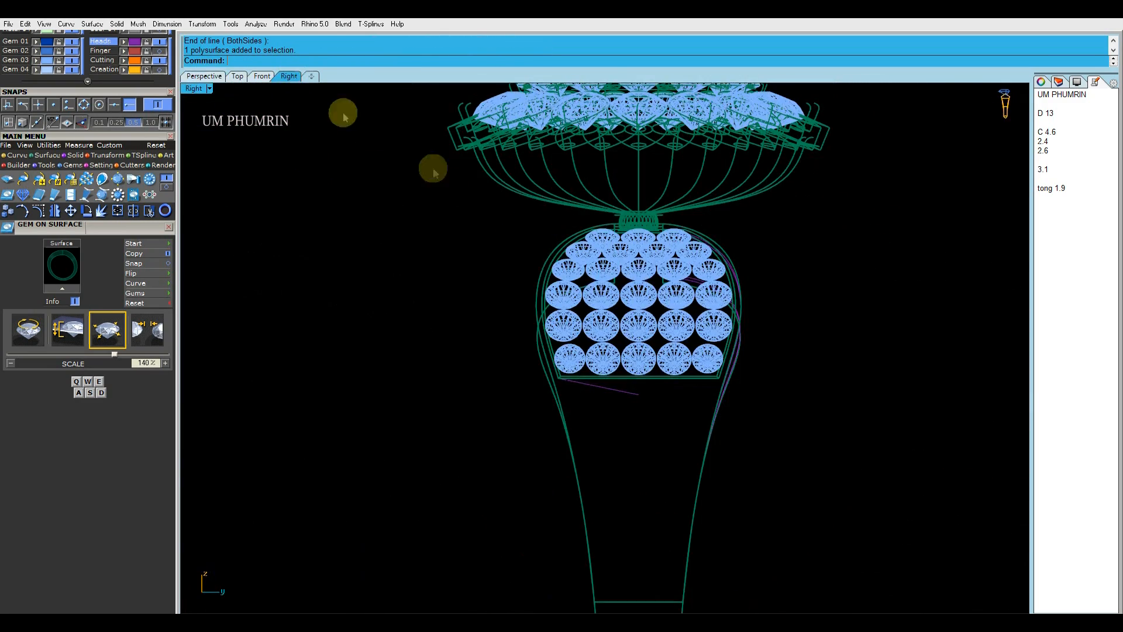
{"action": "left_click", "coordinate": [261, 76]}
{"action": "left_click", "coordinate": [591, 295]}
{"action": "scroll", "coordinate": [593, 299], "scroll_direction": "down", "scroll_amount": 3}
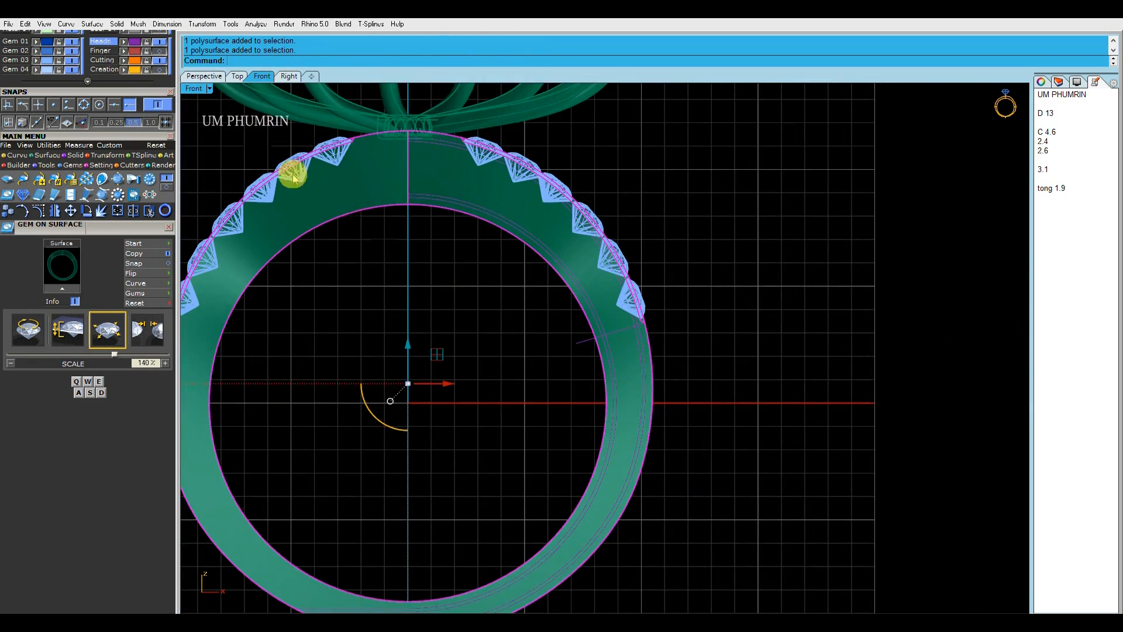
{"action": "left_click", "coordinate": [204, 76]}
{"action": "right_click_drag", "start_coordinate": [339, 160], "coordinate": [489, 241]}
{"action": "left_click", "coordinate": [261, 76]}
{"action": "scroll", "coordinate": [570, 238], "scroll_direction": "up", "scroll_amount": 4}
{"action": "left_click", "coordinate": [609, 272]}
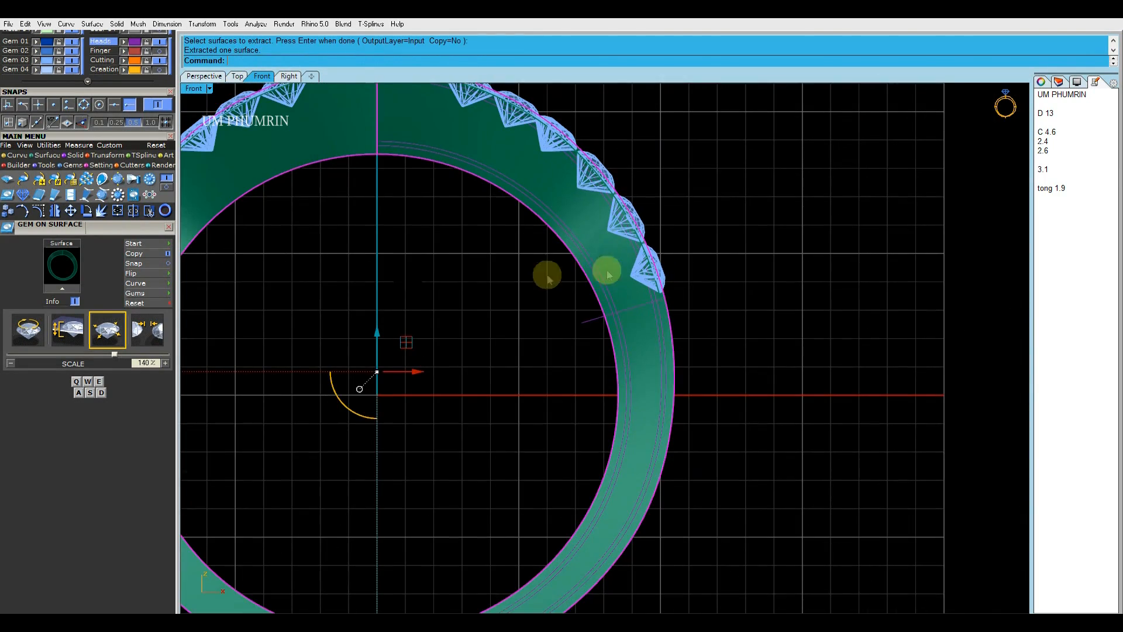
Try to pull the drawn line onto the band's side surface, and undo the result.
{"action": "left_click", "coordinate": [13, 157]}
{"action": "left_click", "coordinate": [70, 195]}
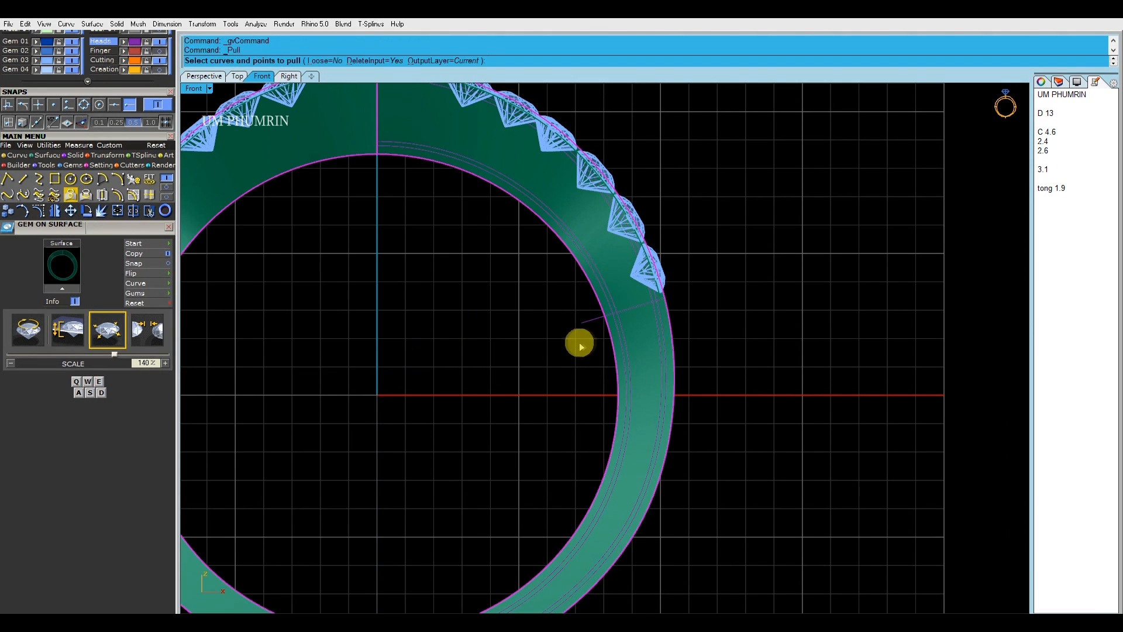
{"action": "right_click", "coordinate": [565, 312]}
{"action": "key", "text": "ctrl+z"}
{"action": "scroll", "coordinate": [612, 324], "scroll_direction": "up", "scroll_amount": 6}
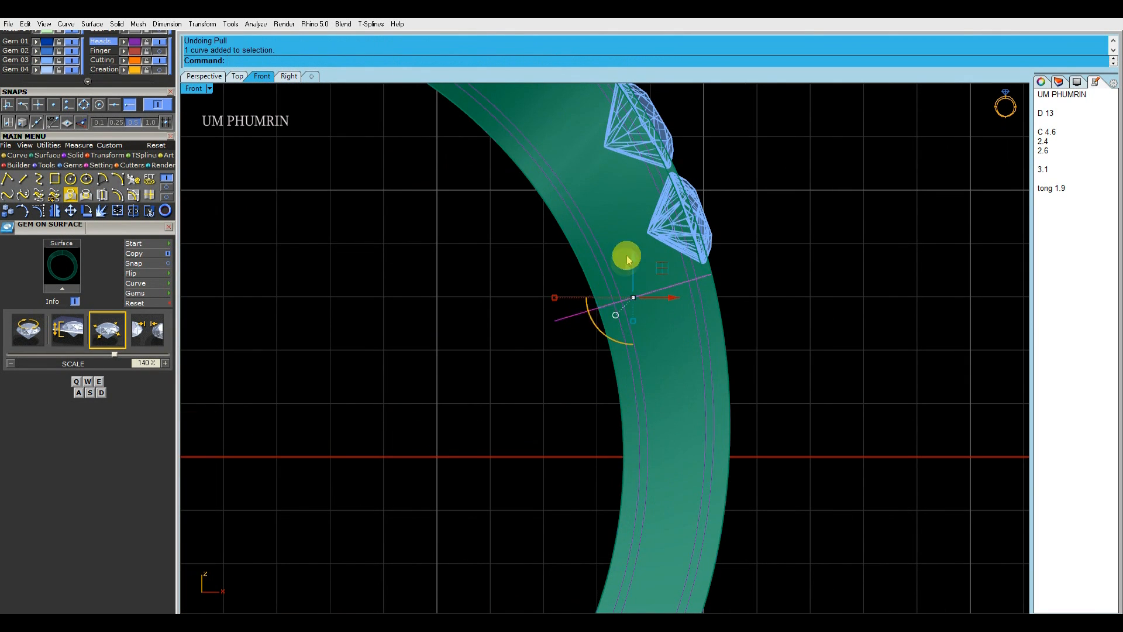
Pull the line drawn below the lowest pavé gem onto the band's side surface.
{"action": "left_click", "coordinate": [568, 316]}
{"action": "right_click", "coordinate": [562, 308]}
{"action": "scroll", "coordinate": [560, 307], "scroll_direction": "down", "scroll_amount": 2}
Delete the original flat line and the leftover curves beside the band's side surface in the perspective view.
{"action": "left_click", "coordinate": [205, 77]}
{"action": "mouse_move", "coordinate": [553, 292]}
{"action": "right_mouse_down"}
{"action": "mouse_move", "coordinate": [441, 310]}
{"action": "mouse_move", "coordinate": [664, 329]}
{"action": "mouse_move", "coordinate": [566, 283]}
{"action": "right_mouse_up"}
{"action": "scroll", "coordinate": [441, 310], "scroll_direction": "up", "scroll_amount": 5}
{"action": "left_click", "coordinate": [430, 311]}
{"action": "key", "text": "Delete"}
{"action": "scroll", "coordinate": [429, 311], "scroll_direction": "down", "scroll_amount": 4}
{"action": "scroll", "coordinate": [664, 329], "scroll_direction": "down", "scroll_amount": 4}
{"action": "left_click_drag", "start_coordinate": [590, 253], "coordinate": [720, 335]}
{"action": "right_click_drag", "start_coordinate": [719, 334], "coordinate": [561, 303]}
{"action": "key", "text": "Delete"}
Offset the pulled cross line along the band's side surface by 0.15.
{"action": "scroll", "coordinate": [466, 297], "scroll_direction": "up", "scroll_amount": 5}
{"action": "scroll", "coordinate": [466, 293], "scroll_direction": "up", "scroll_amount": 3}
{"action": "left_click", "coordinate": [468, 288]}
{"action": "right_click_drag", "start_coordinate": [469, 288], "coordinate": [493, 282]}
{"action": "key", "text": "Return"}
{"action": "scroll", "coordinate": [496, 293], "scroll_direction": "down", "scroll_amount": 2}
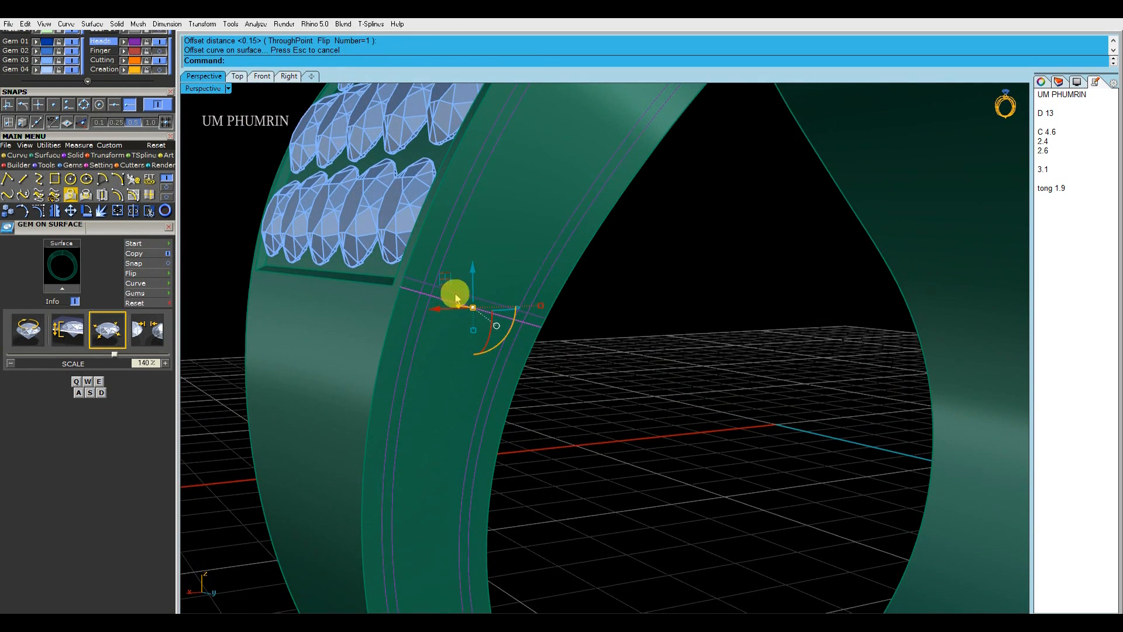
{"action": "right_click_drag", "start_coordinate": [456, 297], "coordinate": [499, 354]}
{"action": "type", "text": "O2"}
{"action": "key", "text": "Return"}
{"action": "scroll", "coordinate": [469, 331], "scroll_direction": "down", "scroll_amount": 5}
Select the six side curves and isolate them by hiding all other objects.
{"action": "left_click", "coordinate": [135, 43]}
{"action": "scroll", "coordinate": [453, 262], "scroll_direction": "down", "scroll_amount": 4}
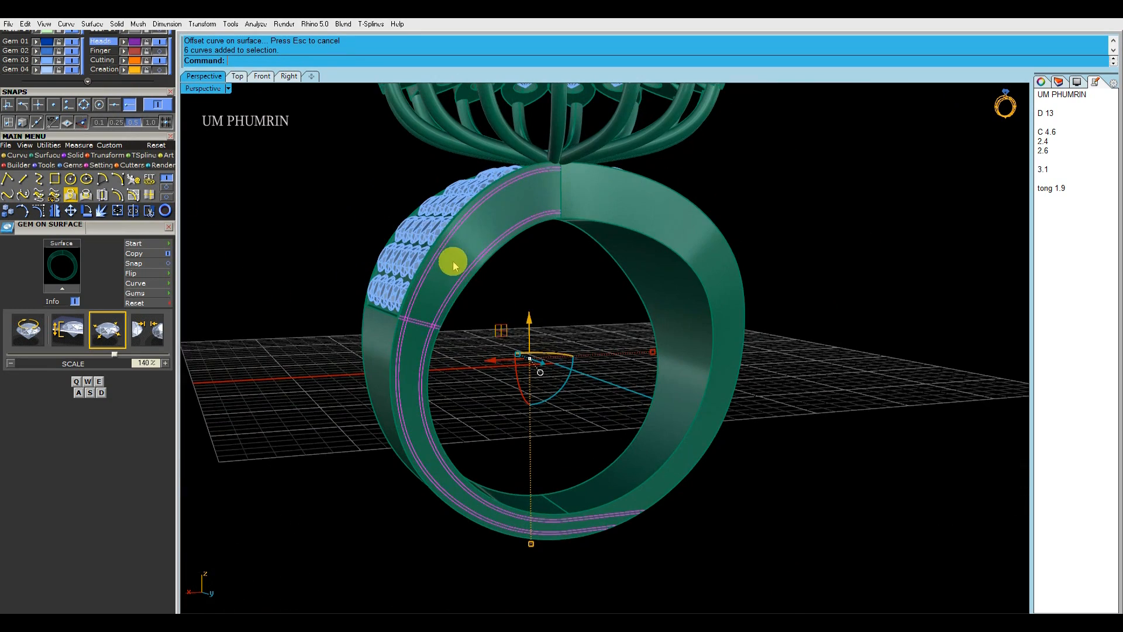
{"action": "scroll", "coordinate": [122, 98], "scroll_direction": "up", "scroll_amount": 2}
{"action": "right_click", "coordinate": [117, 69]}
{"action": "right_click_drag", "start_coordinate": [468, 201], "coordinate": [424, 222]}
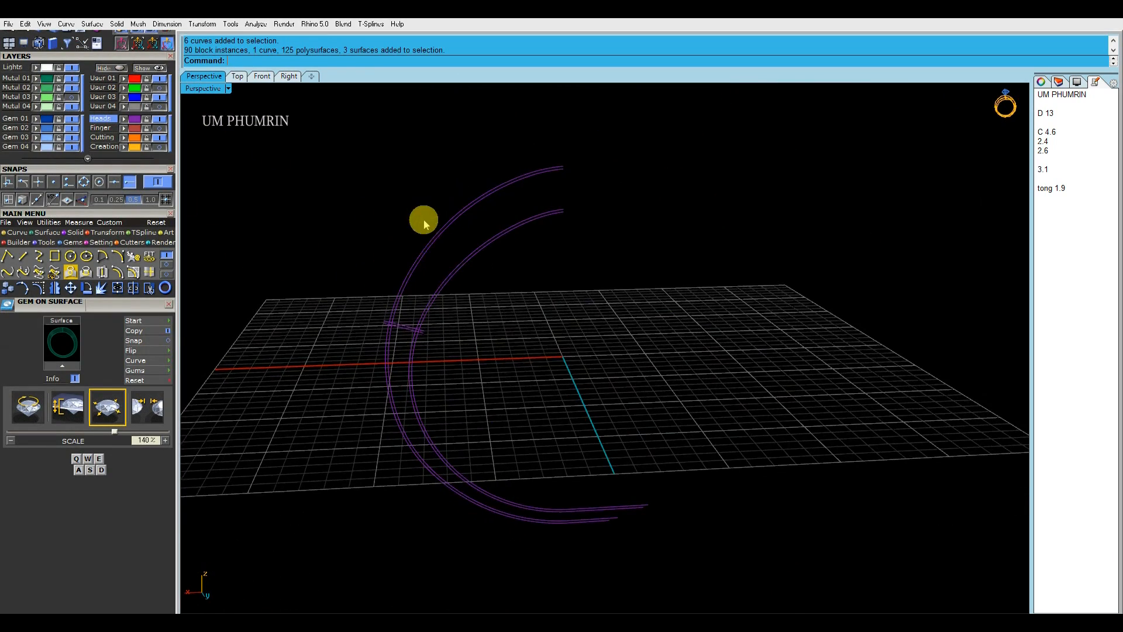
Mirror the side curves to the other half of the ring and join the matching halves.
{"action": "key", "text": "m"}
{"action": "scroll", "coordinate": [514, 298], "scroll_direction": "down", "scroll_amount": 3}
{"action": "key", "text": "ctrl+a"}
{"action": "key", "text": "ctrl+j"}
{"action": "left_click", "coordinate": [525, 206]}
{"action": "left_click", "coordinate": [541, 212]}
{"action": "scroll", "coordinate": [541, 211], "scroll_direction": "up", "scroll_amount": 3}
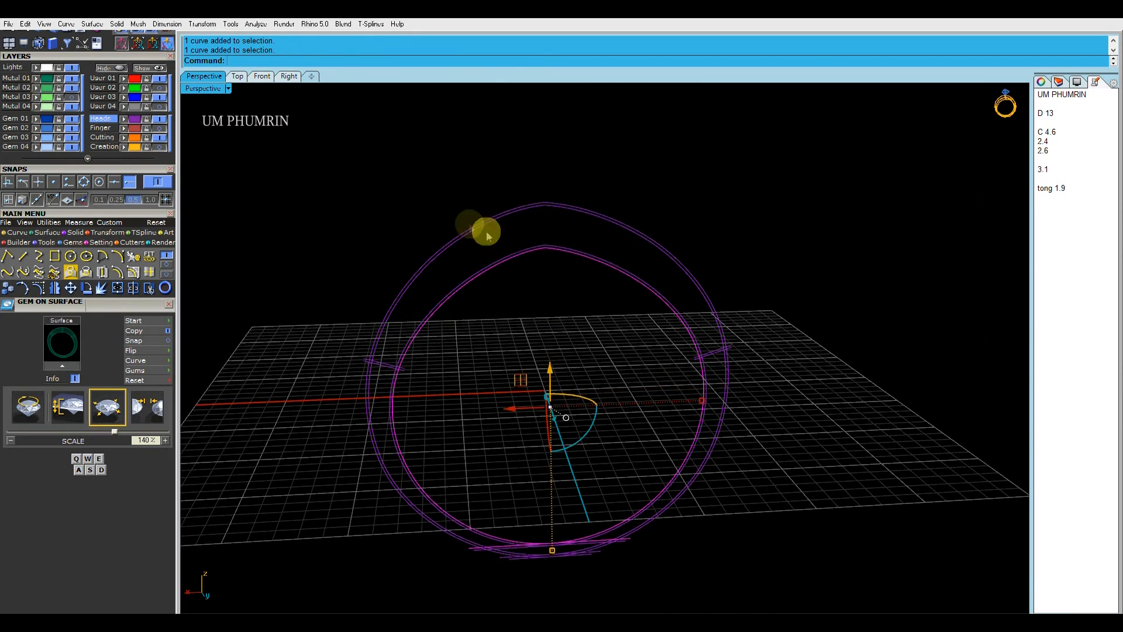
Trim the side curves against each other in the front view, clearing the crossing ends at the left shoulder.
{"action": "left_click", "coordinate": [292, 79]}
{"action": "left_click", "coordinate": [263, 79]}
{"action": "scroll", "coordinate": [418, 205], "scroll_direction": "down", "scroll_amount": 4}
{"action": "right_click_drag", "start_coordinate": [427, 213], "coordinate": [516, 238]}
{"action": "left_click_drag", "start_coordinate": [662, 275], "coordinate": [282, 172]}
{"action": "right_click_drag", "start_coordinate": [394, 193], "coordinate": [479, 234]}
{"action": "key", "text": "ctrl+t"}
{"action": "scroll", "coordinate": [622, 401], "scroll_direction": "down", "scroll_amount": 2}
{"action": "scroll", "coordinate": [399, 263], "scroll_direction": "up", "scroll_amount": 8}
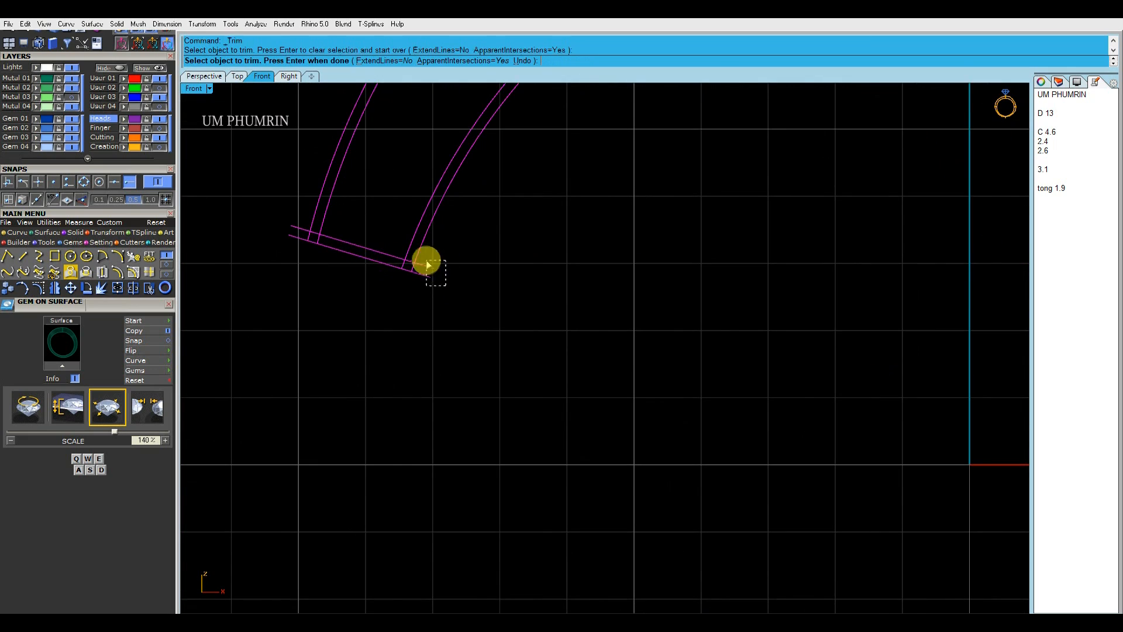
{"action": "left_click_drag", "start_coordinate": [458, 247], "coordinate": [451, 287]}
{"action": "scroll", "coordinate": [526, 298], "scroll_direction": "down", "scroll_amount": 8}
Trim the remaining crossing curve ends at the right shoulder and the last overhang at the left shoulder.
{"action": "right_click_drag", "start_coordinate": [732, 281], "coordinate": [374, 327]}
{"action": "scroll", "coordinate": [615, 322], "scroll_direction": "up", "scroll_amount": 7}
{"action": "left_click_drag", "start_coordinate": [647, 292], "coordinate": [640, 243]}
{"action": "right_click_drag", "start_coordinate": [643, 252], "coordinate": [543, 334]}
{"action": "left_click_drag", "start_coordinate": [718, 266], "coordinate": [714, 304]}
{"action": "scroll", "coordinate": [695, 300], "scroll_direction": "up", "scroll_amount": 4}
{"action": "left_click", "coordinate": [459, 357]}
{"action": "scroll", "coordinate": [460, 357], "scroll_direction": "down", "scroll_amount": 8}
{"action": "right_click_drag", "start_coordinate": [393, 353], "coordinate": [652, 351]}
{"action": "scroll", "coordinate": [430, 346], "scroll_direction": "up", "scroll_amount": 5}
{"action": "left_click", "coordinate": [295, 303]}
{"action": "key", "text": "Return"}
Join the trimmed curves into two closed outlines and show the hidden ring parts.
{"action": "scroll", "coordinate": [316, 304], "scroll_direction": "down", "scroll_amount": 8}
{"action": "right_click_drag", "start_coordinate": [403, 429], "coordinate": [518, 405]}
{"action": "key", "text": "ctrl+j"}
{"action": "scroll", "coordinate": [527, 327], "scroll_direction": "up", "scroll_amount": 6}
{"action": "left_click", "coordinate": [154, 69]}
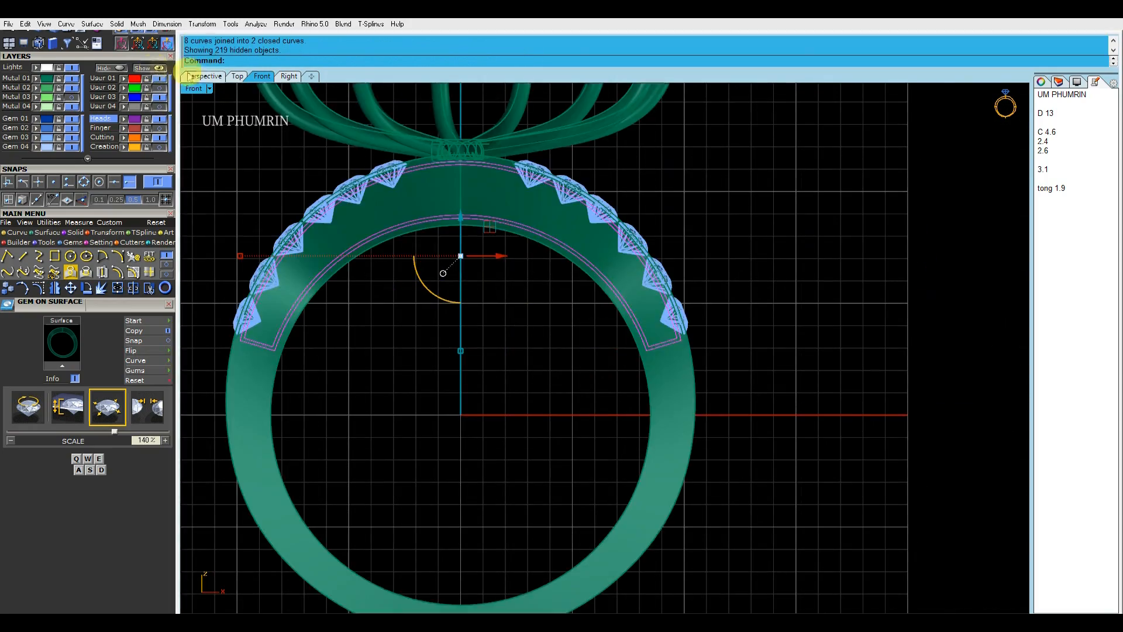
Extract the side surface on the opposite face of the band and delete it.
{"action": "left_click", "coordinate": [205, 76]}
{"action": "right_click_drag", "start_coordinate": [626, 216], "coordinate": [756, 210]}
{"action": "left_click", "coordinate": [756, 210]}
{"action": "scroll", "coordinate": [512, 234], "scroll_direction": "up", "scroll_amount": 5}
{"action": "left_click", "coordinate": [528, 253]}
{"action": "scroll", "coordinate": [528, 254], "scroll_direction": "down", "scroll_amount": 4}
{"action": "right_click_drag", "start_coordinate": [524, 241], "coordinate": [751, 269]}
{"action": "key", "text": "Escape"}
{"action": "type", "text": "E"}
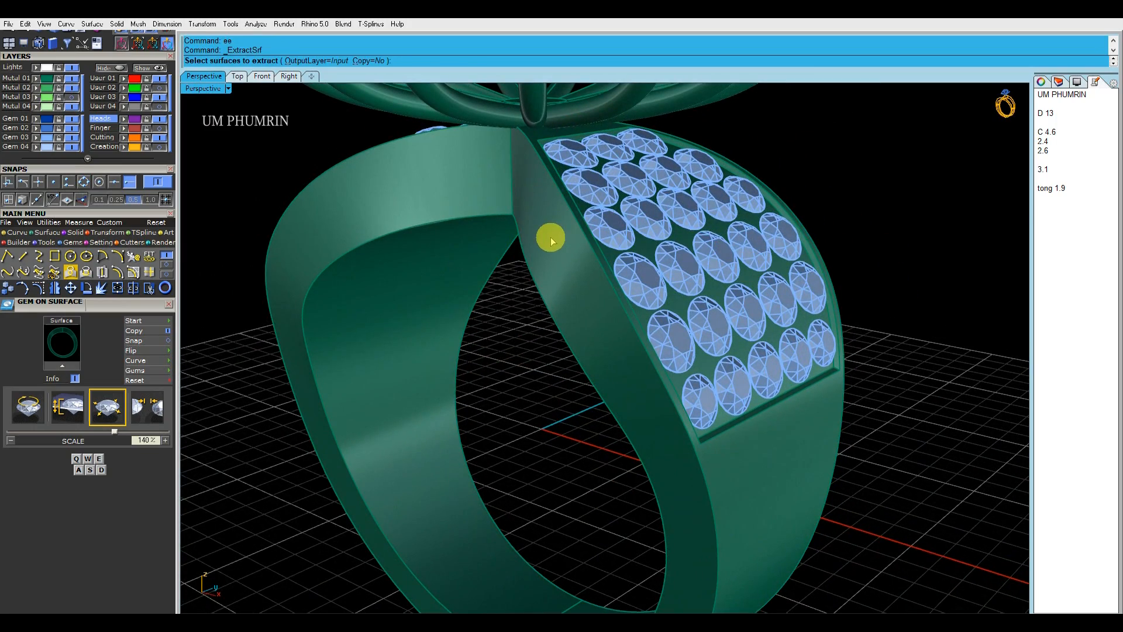
{"action": "key", "text": "Delete"}
{"action": "mouse_move", "coordinate": [550, 239]}
{"action": "right_mouse_down"}
{"action": "mouse_move", "coordinate": [692, 276]}
{"action": "mouse_move", "coordinate": [562, 271]}
{"action": "mouse_move", "coordinate": [537, 248]}
{"action": "right_mouse_up"}
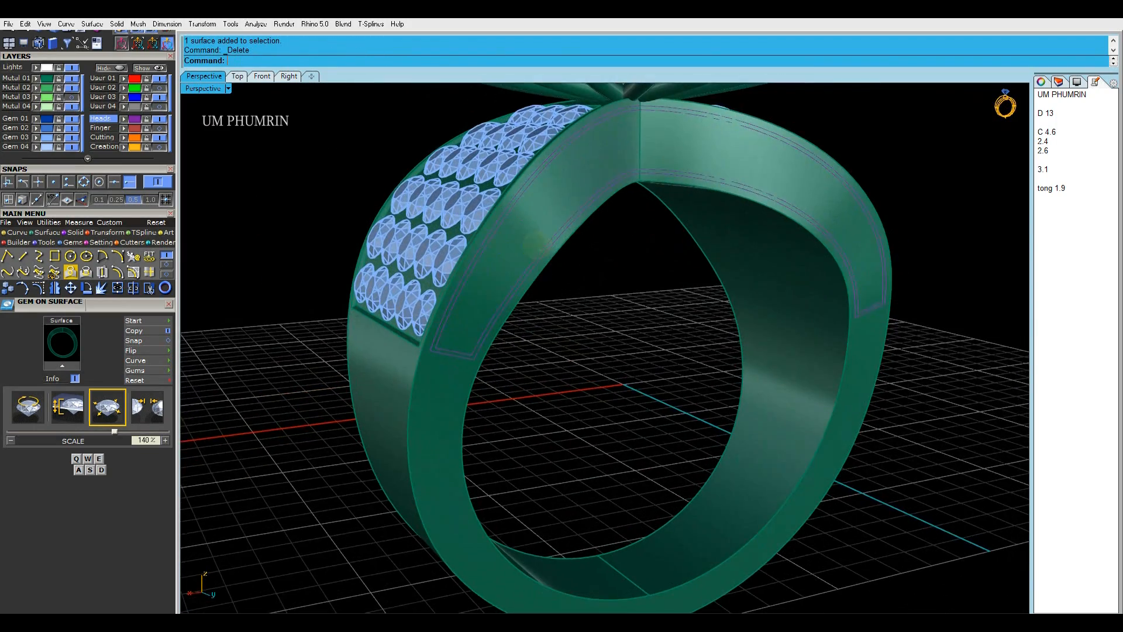
Isolate the outlined side surface together with its two closed outlines.
{"action": "left_click", "coordinate": [537, 249]}
{"action": "right_click", "coordinate": [119, 69]}
{"action": "right_click_drag", "start_coordinate": [524, 225], "coordinate": [459, 235]}
Try to split the side surface with an outline in the perspective view, and undo the split.
{"action": "left_click", "coordinate": [469, 240]}
{"action": "left_click", "coordinate": [480, 250]}
{"action": "left_click", "coordinate": [479, 251]}
{"action": "left_click", "coordinate": [480, 251]}
{"action": "right_click", "coordinate": [479, 250]}
{"action": "right_click_drag", "start_coordinate": [531, 267], "coordinate": [397, 150]}
{"action": "key", "text": "ctrl+z"}
Try the side surface split again in the front view, and undo it.
{"action": "left_click", "coordinate": [262, 78]}
{"action": "right_click_drag", "start_coordinate": [385, 234], "coordinate": [446, 201]}
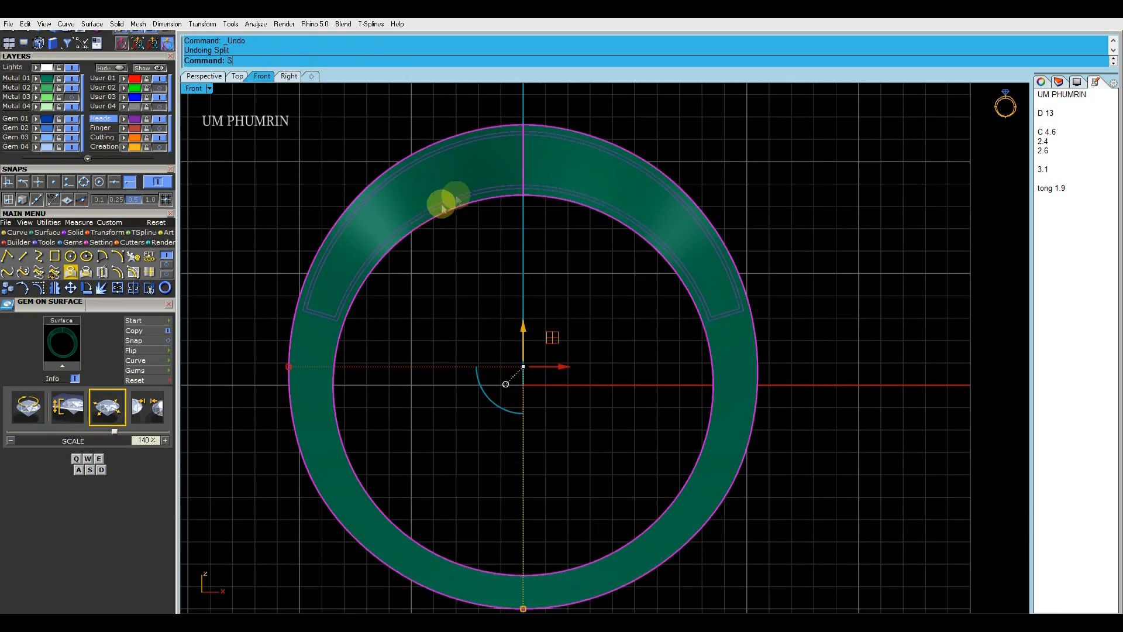
{"action": "scroll", "coordinate": [384, 234], "scroll_direction": "up", "scroll_amount": 6}
{"action": "type", "text": "sp"}
{"action": "key", "text": "space"}
{"action": "left_click", "coordinate": [385, 234]}
{"action": "left_click", "coordinate": [384, 233]}
{"action": "left_click", "coordinate": [385, 233]}
{"action": "right_click", "coordinate": [385, 234]}
{"action": "scroll", "coordinate": [385, 234], "scroll_direction": "down", "scroll_amount": 3}
{"action": "key", "text": "ctrl+z"}
Split the band's side surface with the outer closed outline in the front view.
{"action": "left_click", "coordinate": [530, 268]}
{"action": "scroll", "coordinate": [529, 268], "scroll_direction": "down", "scroll_amount": 1}
{"action": "left_click", "coordinate": [593, 148]}
{"action": "scroll", "coordinate": [593, 148], "scroll_direction": "up", "scroll_amount": 4}
{"action": "scroll", "coordinate": [590, 168], "scroll_direction": "down", "scroll_amount": 4}
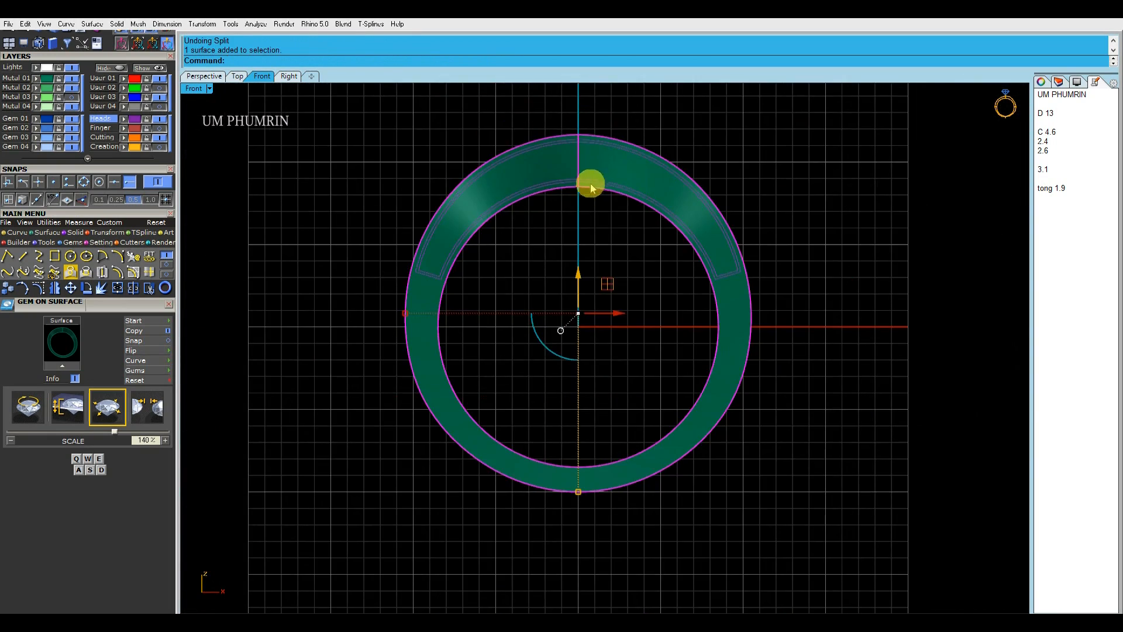
{"action": "scroll", "coordinate": [589, 187], "scroll_direction": "up", "scroll_amount": 4}
{"action": "left_click", "coordinate": [587, 174]}
{"action": "scroll", "coordinate": [587, 174], "scroll_direction": "down", "scroll_amount": 2}
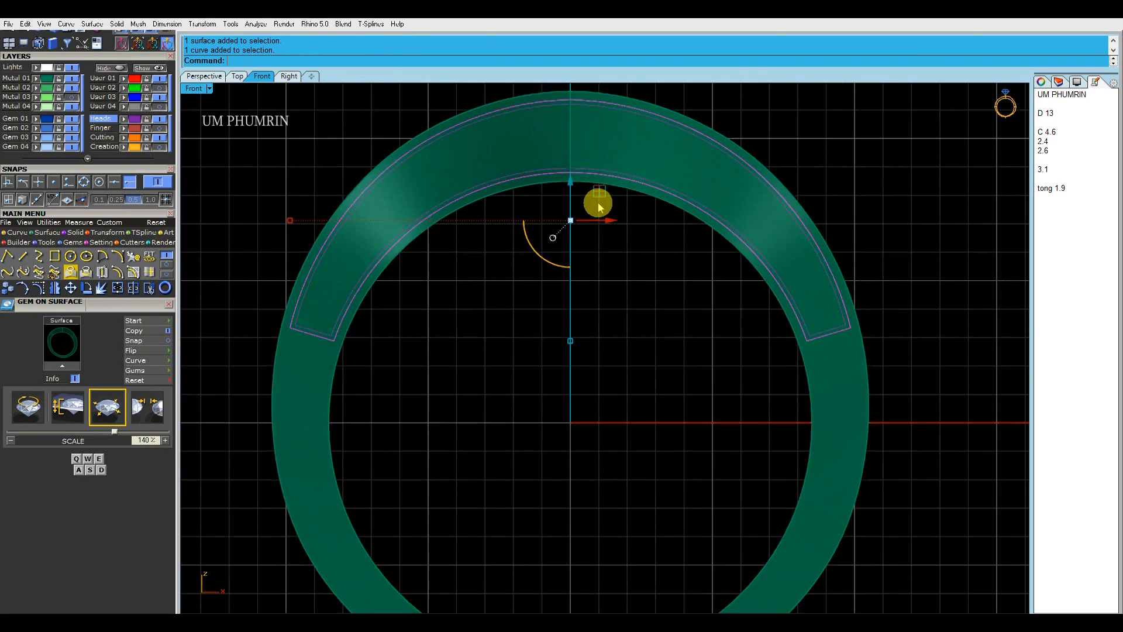
{"action": "left_click", "coordinate": [642, 175]}
{"action": "type", "text": "sp"}
{"action": "key", "text": "Return"}
{"action": "left_click", "coordinate": [631, 181]}
{"action": "right_click", "coordinate": [631, 181]}
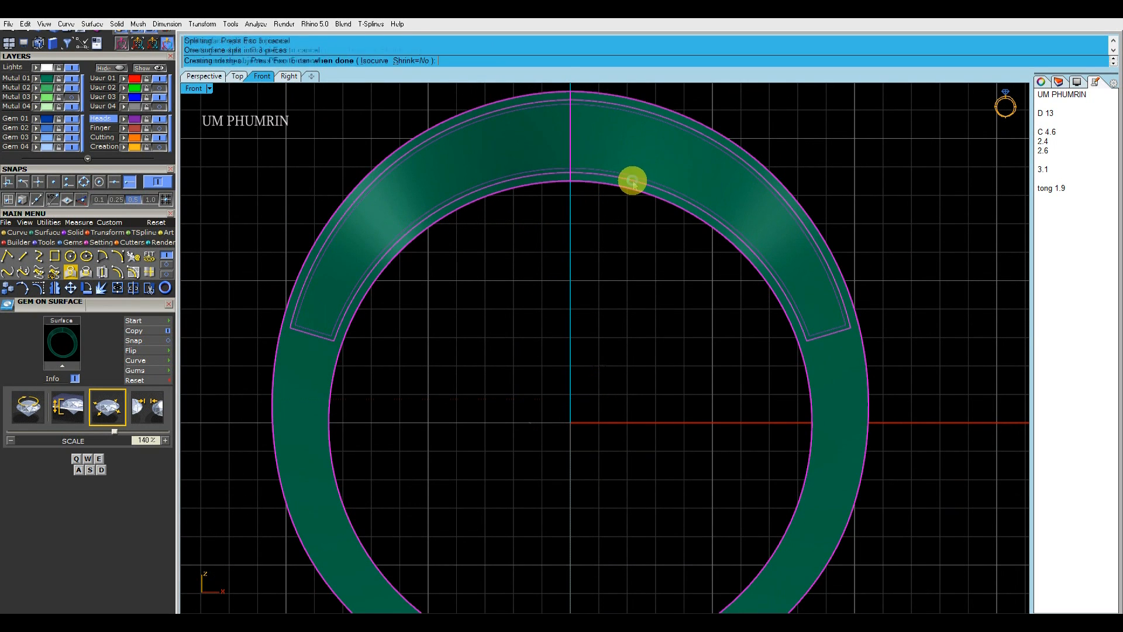
Split the enclosed piece of the side surface with the inner closed outline.
{"action": "left_click", "coordinate": [640, 221]}
{"action": "left_click", "coordinate": [637, 162]}
{"action": "scroll", "coordinate": [545, 158], "scroll_direction": "up", "scroll_amount": 4}
{"action": "left_click", "coordinate": [543, 156], "text": "shift"}
{"action": "type", "text": "sp"}
{"action": "key", "text": "Return"}
{"action": "left_click", "coordinate": [626, 175]}
{"action": "right_click", "coordinate": [627, 175]}
{"action": "scroll", "coordinate": [627, 177], "scroll_direction": "down", "scroll_amount": 4}
Delete the narrow surface strip between the inner and outer outlines.
{"action": "left_click", "coordinate": [625, 203]}
{"action": "scroll", "coordinate": [618, 189], "scroll_direction": "up", "scroll_amount": 8}
{"action": "left_click", "coordinate": [619, 188]}
{"action": "key", "text": "Delete"}
{"action": "left_click", "coordinate": [566, 187]}
{"action": "key", "text": "Delete"}
{"action": "scroll", "coordinate": [582, 194], "scroll_direction": "down", "scroll_amount": 6}
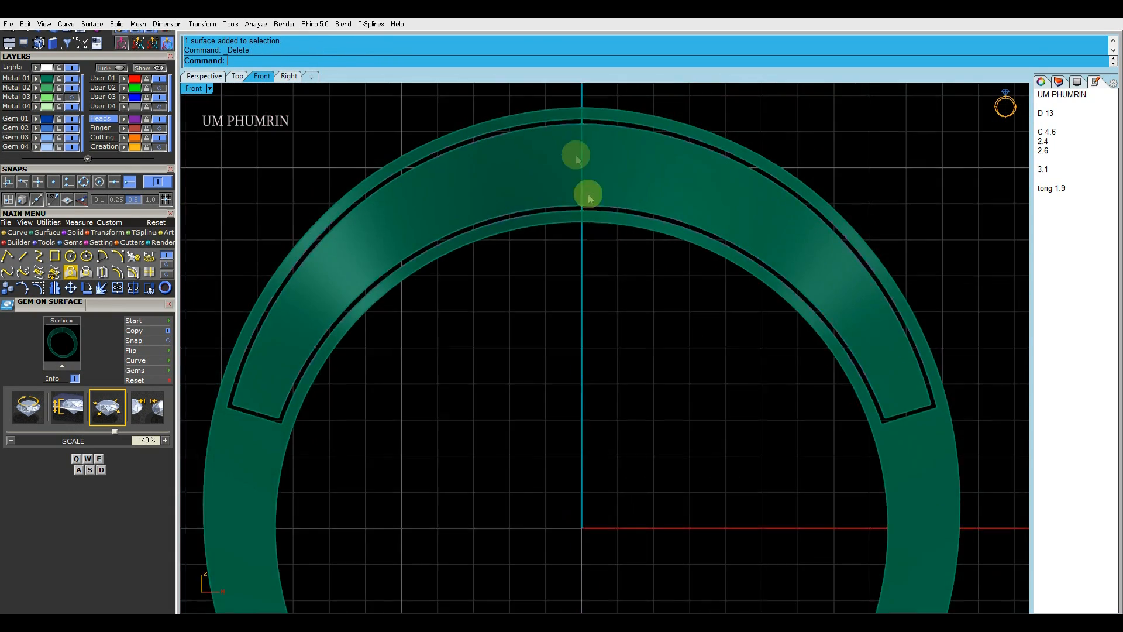
Delete the two closed outline curves, leaving the side frame and inner panel surfaces in place.
{"action": "left_click_drag", "start_coordinate": [594, 129], "coordinate": [582, 203]}
{"action": "scroll", "coordinate": [593, 201], "scroll_direction": "up", "scroll_amount": 6}
{"action": "left_click", "coordinate": [595, 200], "text": "ctrl"}
{"action": "scroll", "coordinate": [596, 197], "scroll_direction": "down", "scroll_amount": 9}
{"action": "left_click", "coordinate": [607, 161], "text": "ctrl"}
{"action": "key", "text": "Delete"}
Duplicate the borders of the side frame and the inner panel in the perspective view.
{"action": "left_click_drag", "start_coordinate": [614, 105], "coordinate": [510, 229]}
{"action": "left_click", "coordinate": [533, 181]}
{"action": "left_click", "coordinate": [237, 77]}
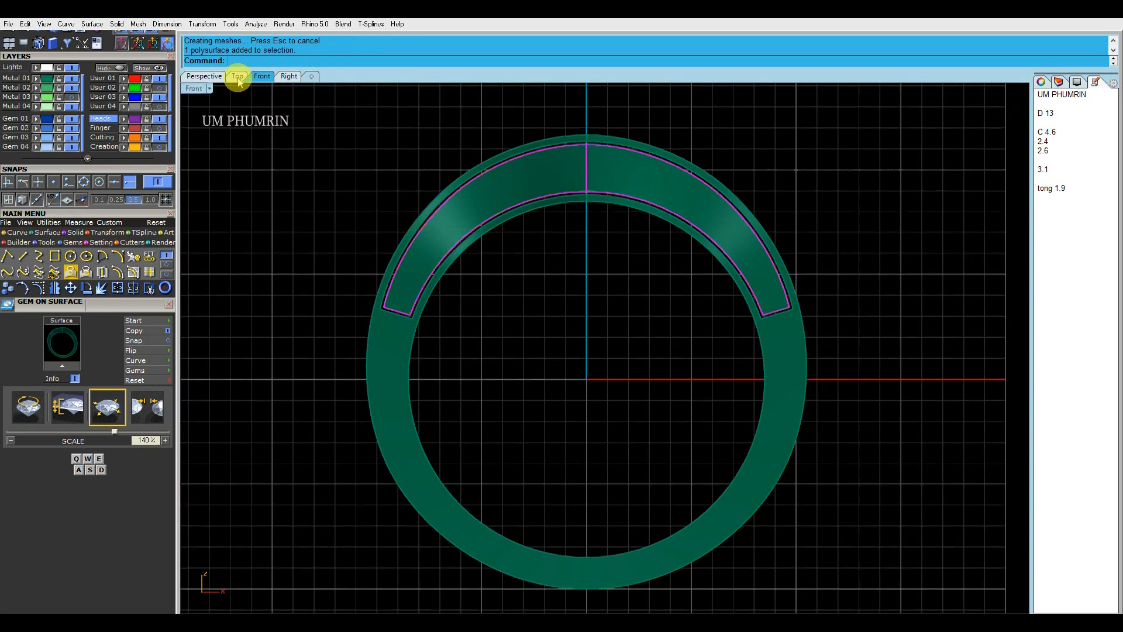
{"action": "left_click", "coordinate": [204, 76]}
{"action": "right_click_drag", "start_coordinate": [690, 285], "coordinate": [609, 309]}
{"action": "key", "text": "Return"}
{"action": "key", "text": "Escape"}
{"action": "left_click_drag", "start_coordinate": [610, 309], "coordinate": [482, 228]}
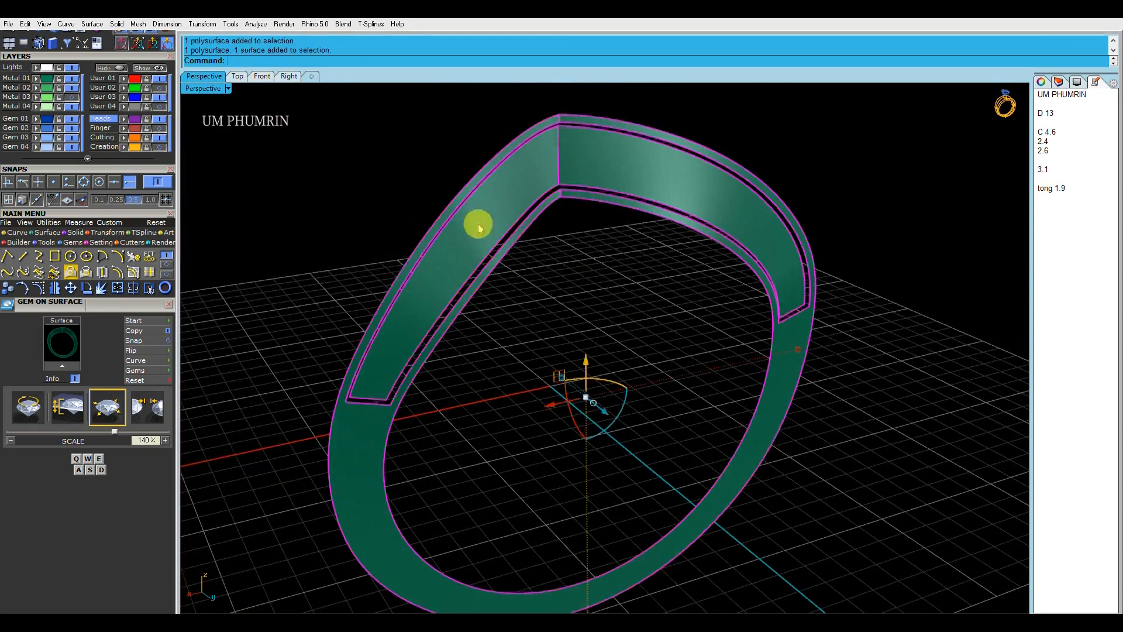
{"action": "right_click_drag", "start_coordinate": [481, 228], "coordinate": [488, 242], "text": "shift"}
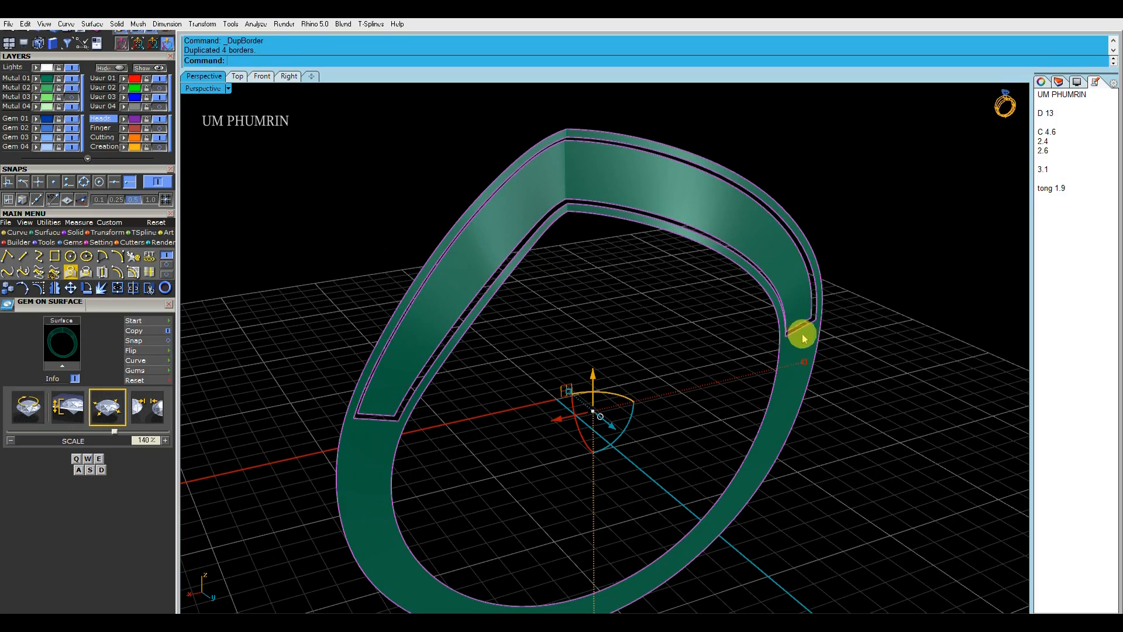
Bridge the inner and outer panel outlines with a sloped surface strip, and show the hidden ring parts.
{"action": "key", "text": "Delete"}
{"action": "right_click_drag", "start_coordinate": [654, 381], "coordinate": [701, 349]}
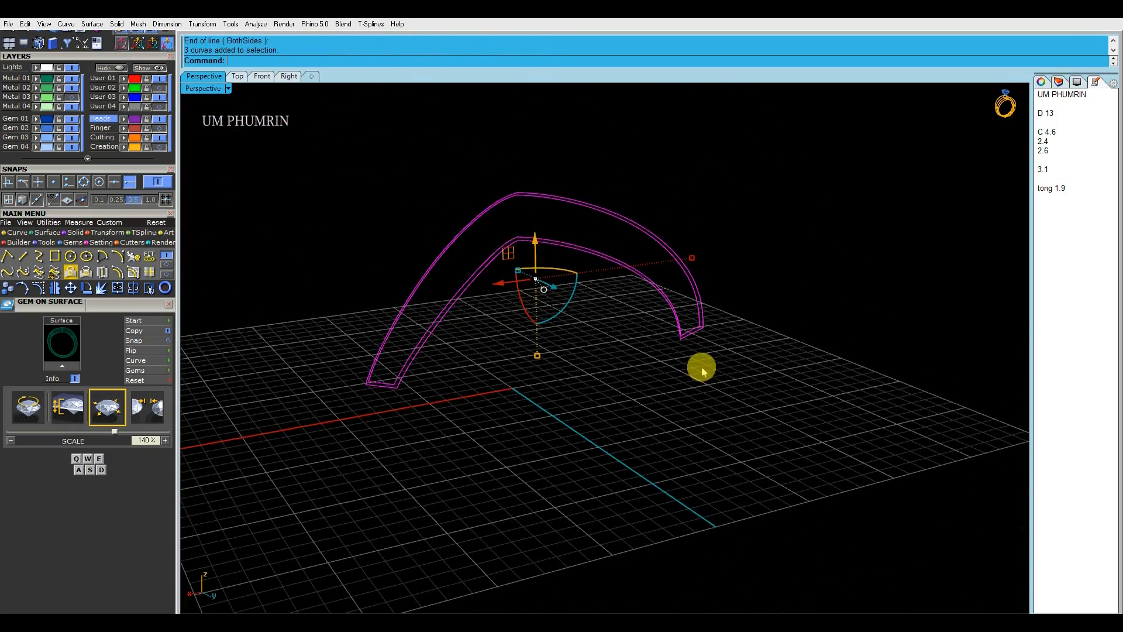
{"action": "scroll", "coordinate": [533, 243], "scroll_direction": "up", "scroll_amount": 3}
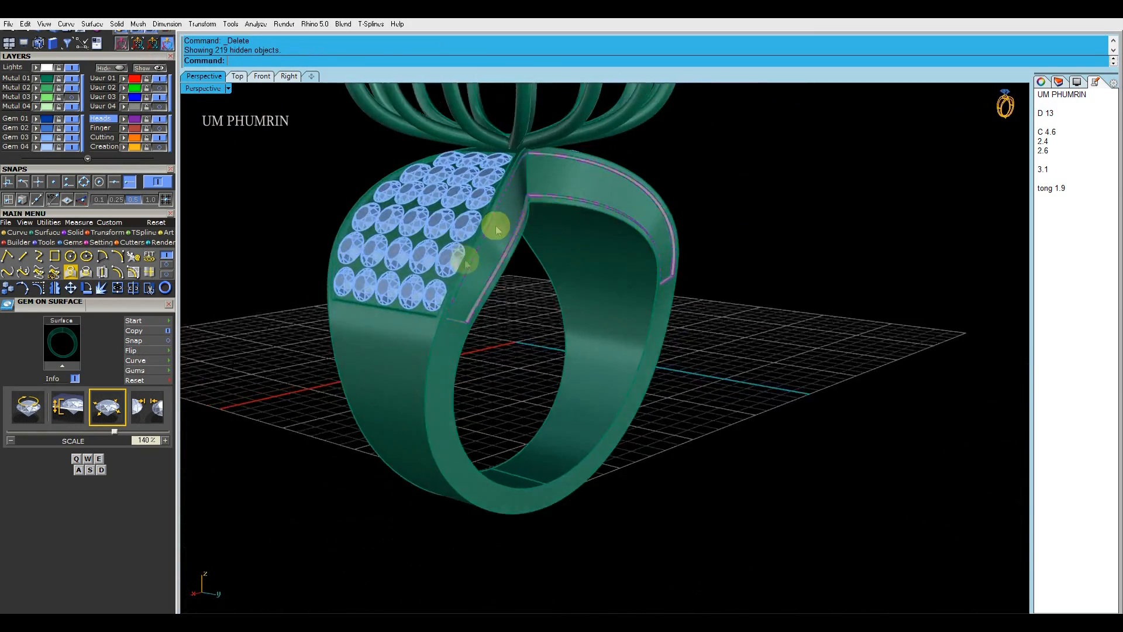
{"action": "scroll", "coordinate": [466, 292], "scroll_direction": "up", "scroll_amount": 10}
{"action": "left_click", "coordinate": [510, 315]}
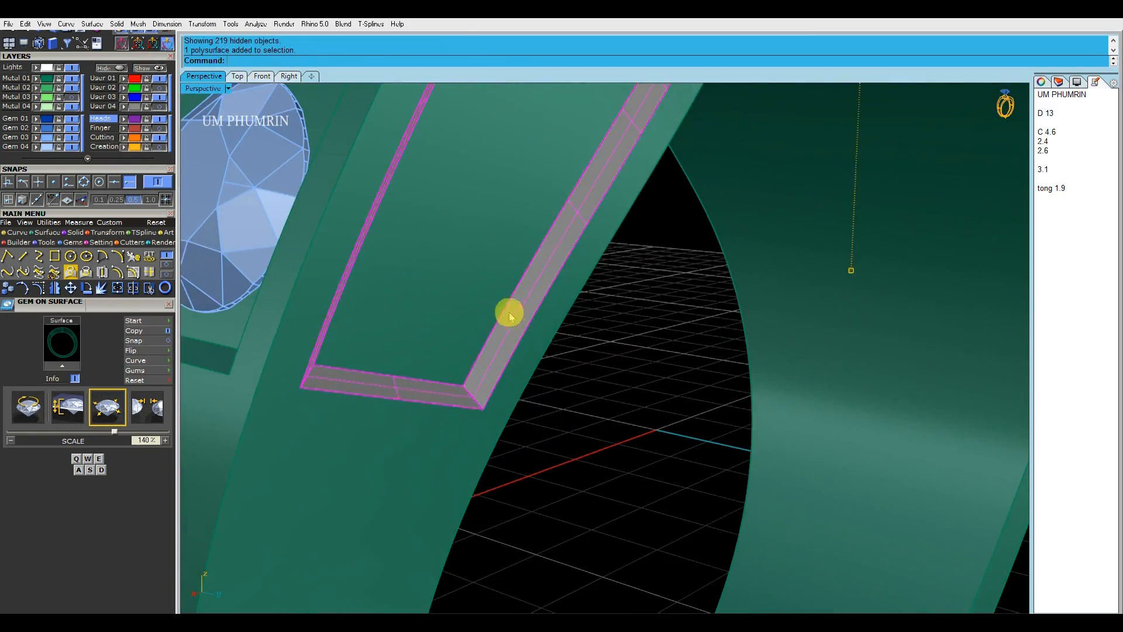
Join the sloped groove strip to the side frame and inner panel, and flip the surface direction.
{"action": "scroll", "coordinate": [508, 313], "scroll_direction": "down", "scroll_amount": 8}
{"action": "left_click", "coordinate": [502, 310]}
{"action": "right_click_drag", "start_coordinate": [502, 310], "coordinate": [536, 319]}
{"action": "type", "text": "Join"}
{"action": "key", "text": "Return"}
{"action": "type", "text": "Flip"}
{"action": "key", "text": "Return"}
{"action": "left_click", "coordinate": [416, 364], "text": "shift"}
{"action": "key", "text": "ctrl+j"}
{"action": "scroll", "coordinate": [431, 351], "scroll_direction": "down", "scroll_amount": 2}
Mirror the finished side face across the X axis and join it with the rest of the ring band.
{"action": "right_click_drag", "start_coordinate": [434, 351], "coordinate": [813, 403]}
{"action": "scroll", "coordinate": [558, 367], "scroll_direction": "down", "scroll_amount": 2}
{"action": "type", "text": "Mirror"}
{"action": "key", "text": "Return"}
{"action": "type", "text": "X"}
{"action": "scroll", "coordinate": [559, 368], "scroll_direction": "down", "scroll_amount": 2}
{"action": "left_click_drag", "start_coordinate": [855, 426], "coordinate": [585, 321]}
{"action": "right_click_drag", "start_coordinate": [585, 319], "coordinate": [493, 288]}
{"action": "key", "text": "ctrl+j"}
{"action": "left_click", "coordinate": [462, 325]}
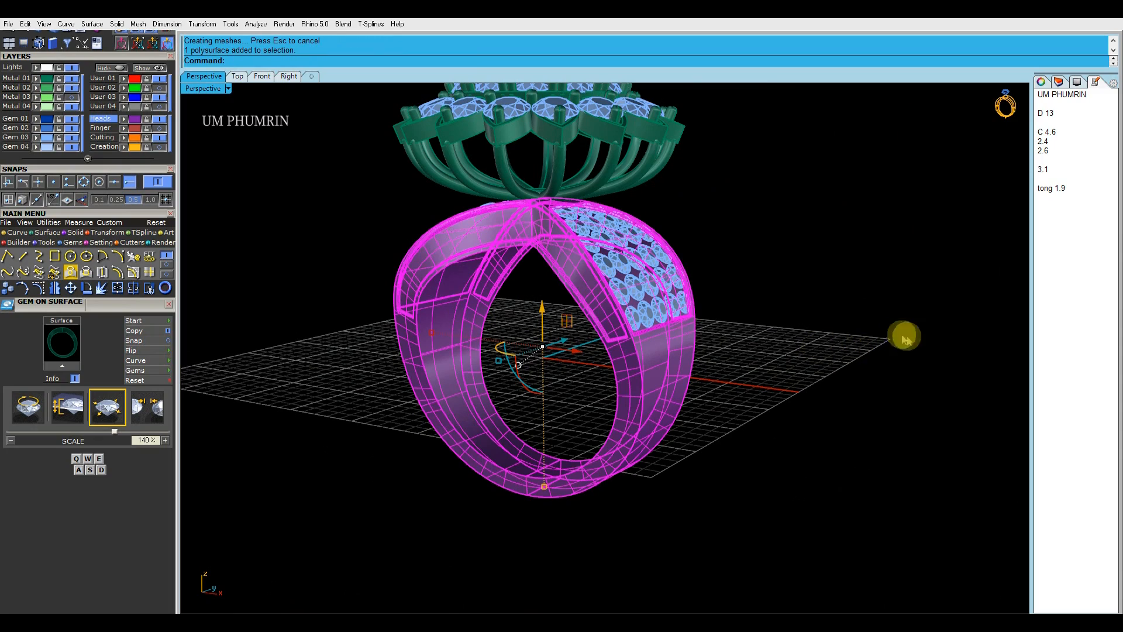
Assign the joined ring band to the Metal 01 layer.
{"action": "left_click", "coordinate": [1041, 82]}
{"action": "right_click_drag", "start_coordinate": [888, 251], "coordinate": [843, 242]}
{"action": "left_click", "coordinate": [35, 78]}
{"action": "right_click_drag", "start_coordinate": [417, 188], "coordinate": [739, 336], "text": "shift"}
{"action": "key", "text": "ctrl+b"}
Mirror the row of side stones and their prongs to the remaining side faces, and save the file.
{"action": "scroll", "coordinate": [597, 330], "scroll_direction": "up", "scroll_amount": 5}
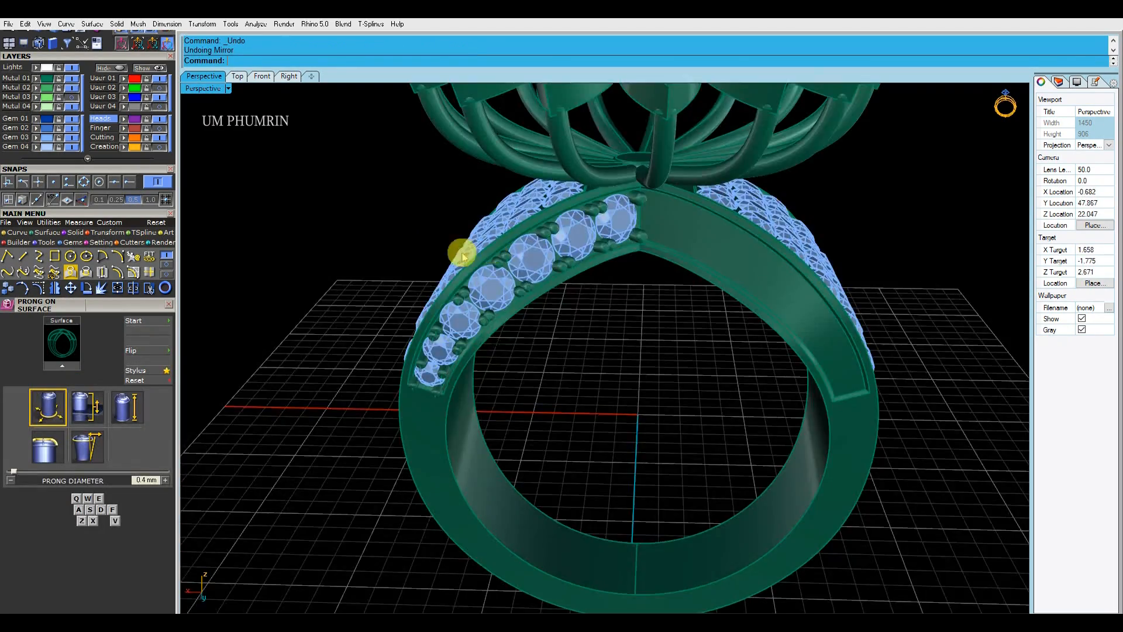
{"action": "scroll", "coordinate": [463, 250], "scroll_direction": "up", "scroll_amount": 3}
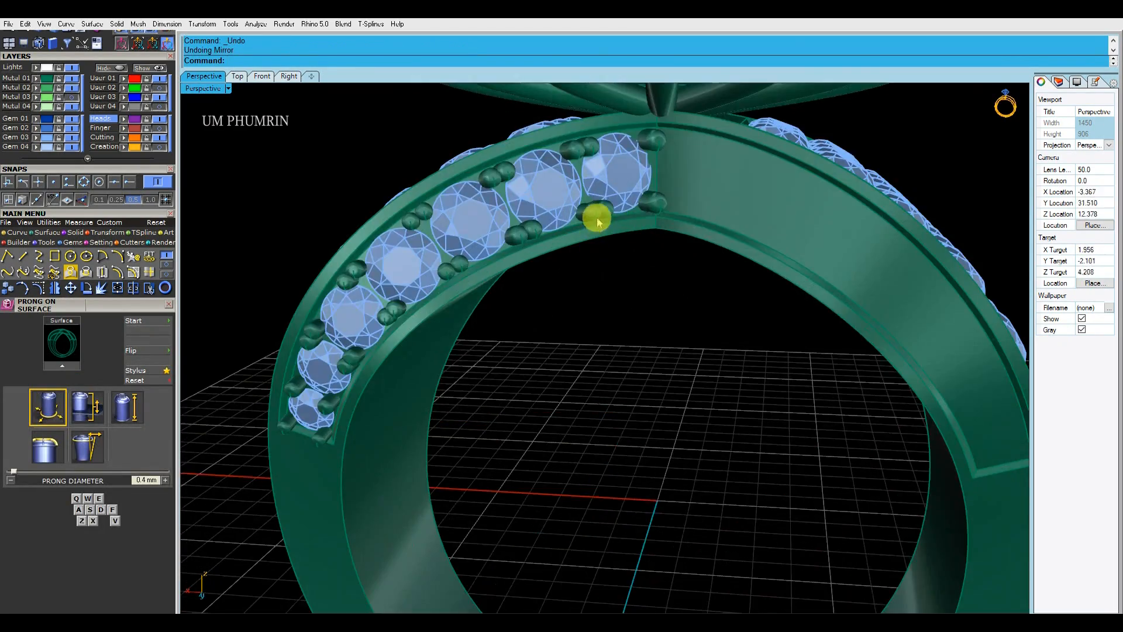
{"action": "left_click", "coordinate": [597, 222]}
{"action": "left_click", "coordinate": [611, 190], "text": "shift"}
{"action": "scroll", "coordinate": [624, 258], "scroll_direction": "down", "scroll_amount": 4}
{"action": "key", "text": "F8"}
{"action": "left_click", "coordinate": [656, 221], "text": "shift"}
{"action": "left_click", "coordinate": [654, 236], "text": "shift"}
{"action": "key", "text": "F9"}
{"action": "right_click_drag", "start_coordinate": [654, 237], "coordinate": [620, 331]}
{"action": "key", "text": "Return"}
{"action": "scroll", "coordinate": [626, 298], "scroll_direction": "up", "scroll_amount": 3}
{"action": "key", "text": "ctrl+s"}
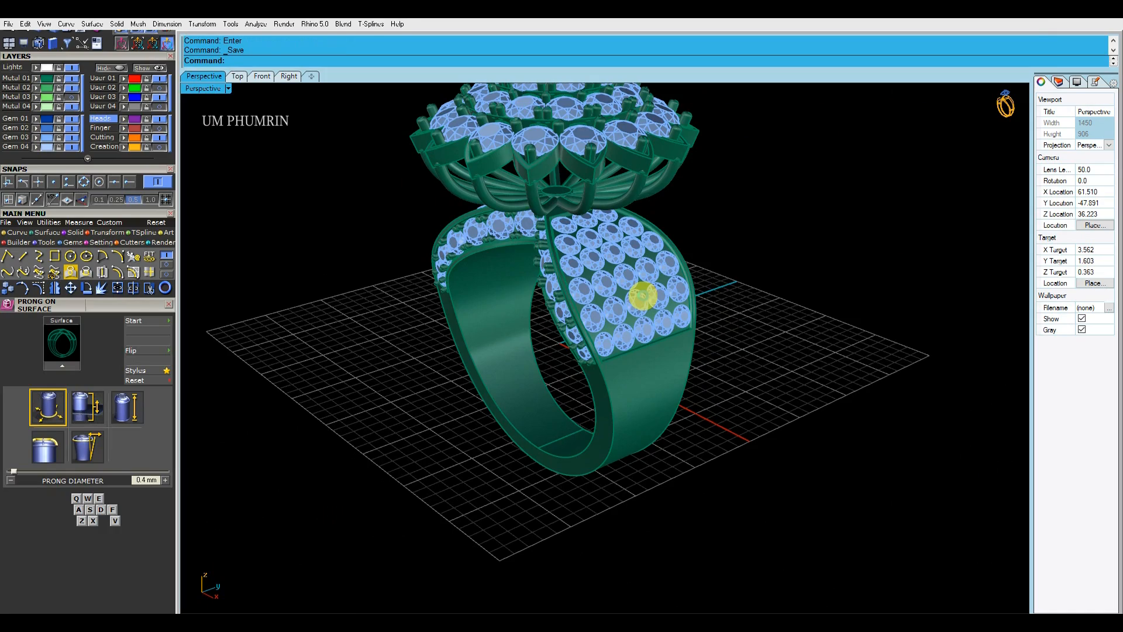
Extract the recessed pavé surface from one shoulder and isolate it together with its stones.
{"action": "right_click_drag", "start_coordinate": [644, 299], "coordinate": [589, 244]}
{"action": "right_click_drag", "start_coordinate": [419, 332], "coordinate": [593, 353]}
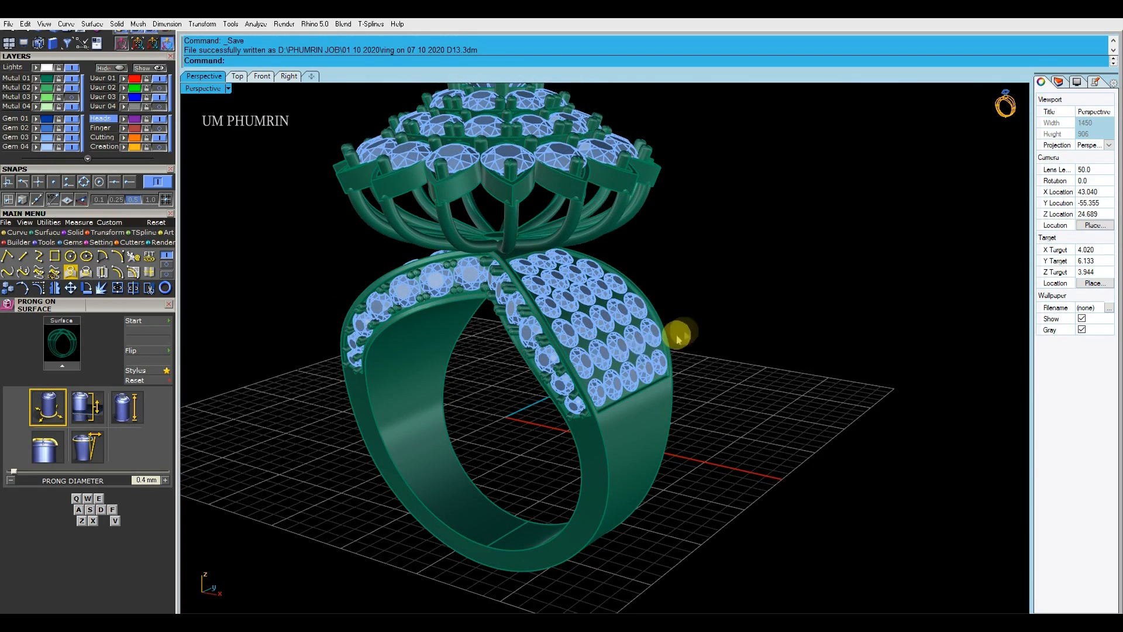
{"action": "scroll", "coordinate": [647, 351], "scroll_direction": "up", "scroll_amount": 3}
{"action": "scroll", "coordinate": [580, 357], "scroll_direction": "up", "scroll_amount": 5}
{"action": "left_click", "coordinate": [590, 352]}
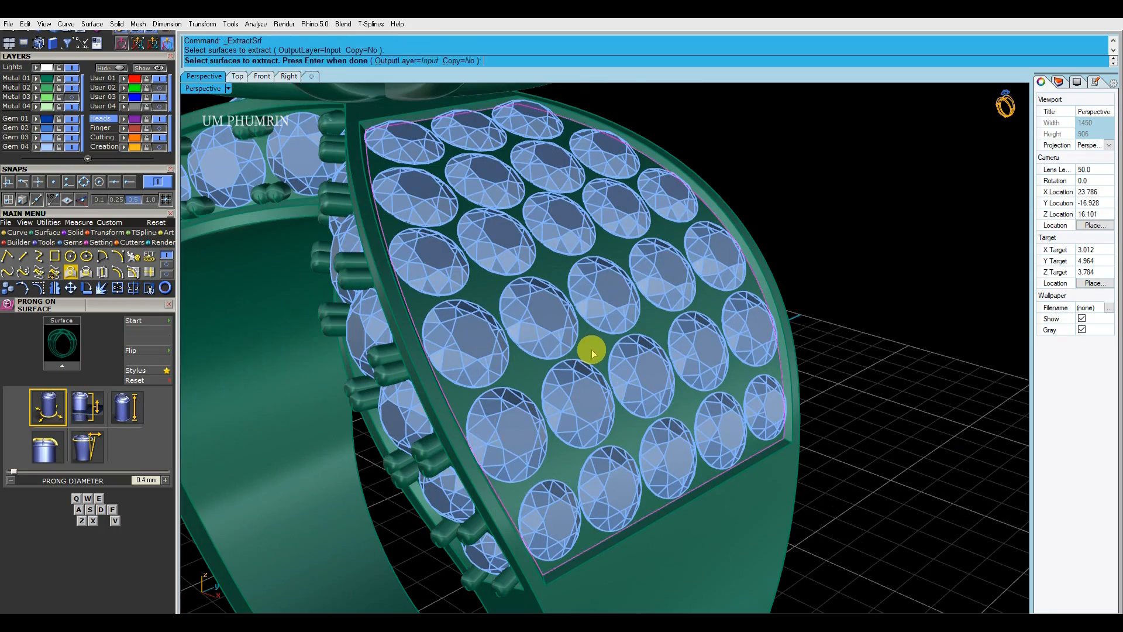
{"action": "right_click", "coordinate": [591, 351]}
{"action": "left_click", "coordinate": [595, 321], "text": "shift"}
{"action": "right_click", "coordinate": [113, 70]}
{"action": "scroll", "coordinate": [497, 234], "scroll_direction": "down", "scroll_amount": 5}
{"action": "right_click_drag", "start_coordinate": [502, 236], "coordinate": [550, 289]}
Place 0.45 mm prongs between the pavé stones on one half of the surface with Prong on Surface.
{"action": "type", "text": "ps"}
{"action": "key", "text": "Return"}
{"action": "scroll", "coordinate": [576, 289], "scroll_direction": "up", "scroll_amount": 7}
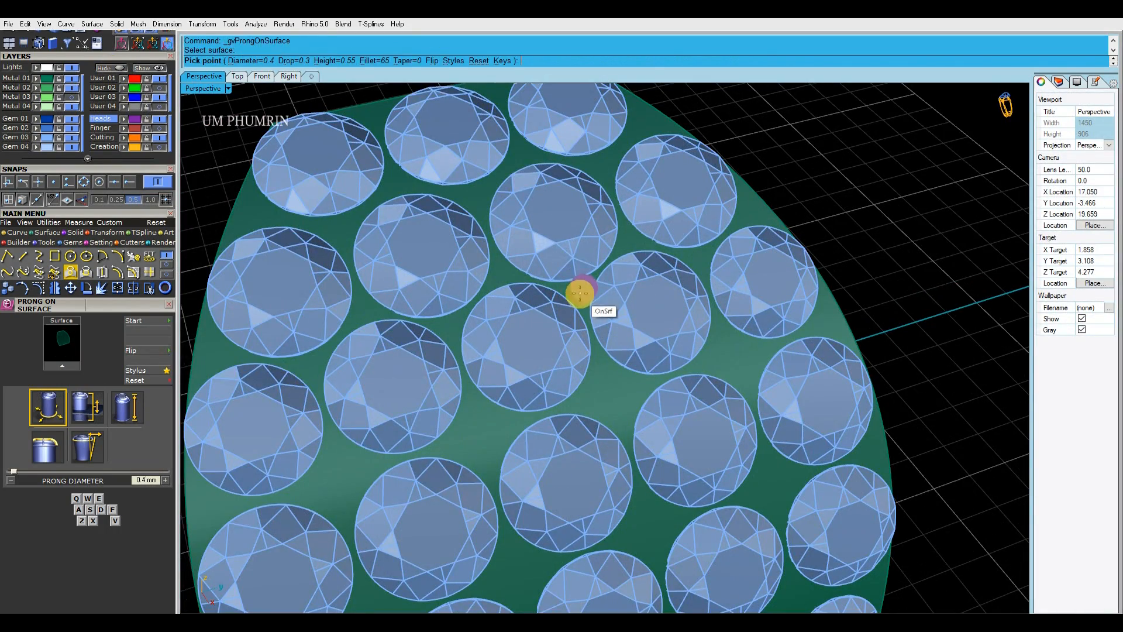
{"action": "left_click", "coordinate": [426, 61]}
{"action": "scroll", "coordinate": [572, 188], "scroll_direction": "down", "scroll_amount": 5}
{"action": "scroll", "coordinate": [582, 181], "scroll_direction": "up", "scroll_amount": 6}
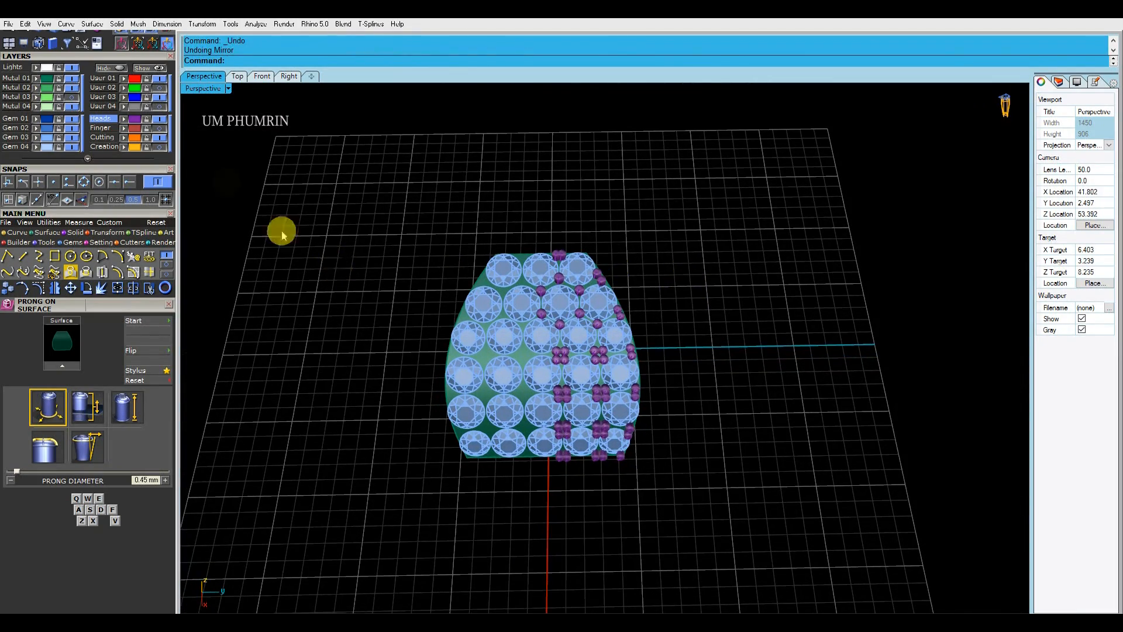
Mirror the pavé prongs across the X axis and group them all on the Metal 01 layer.
{"action": "key", "text": "ctrl+z"}
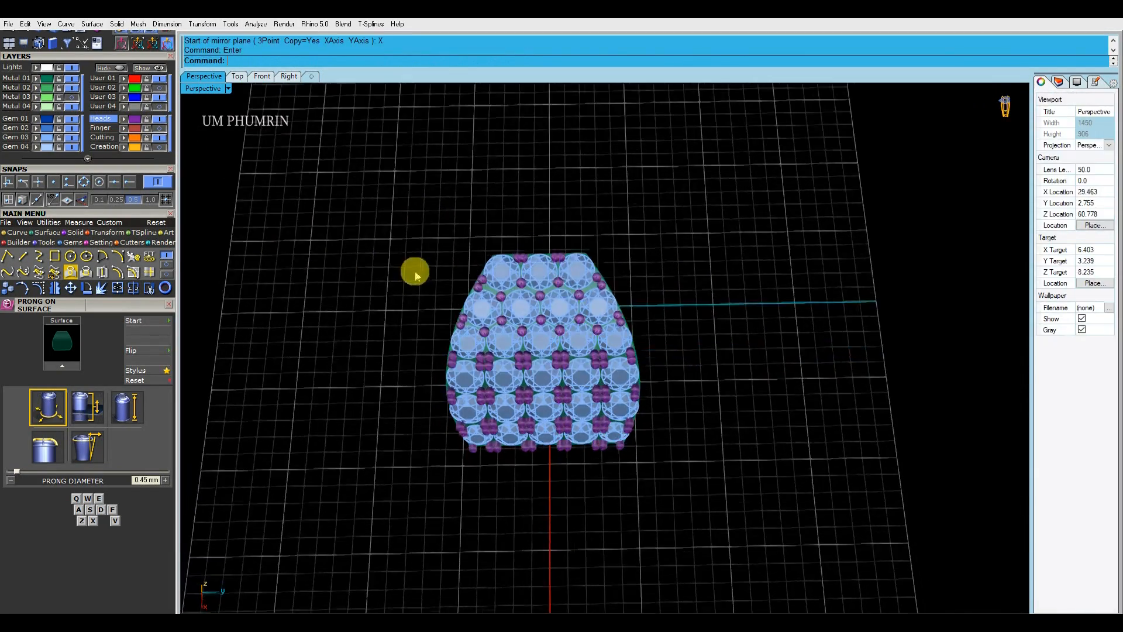
{"action": "right_click_drag", "start_coordinate": [414, 271], "coordinate": [409, 165]}
{"action": "right_click_drag", "start_coordinate": [462, 287], "coordinate": [534, 266]}
{"action": "type", "text": "g"}
{"action": "key", "text": "Return"}
{"action": "left_click", "coordinate": [35, 78]}
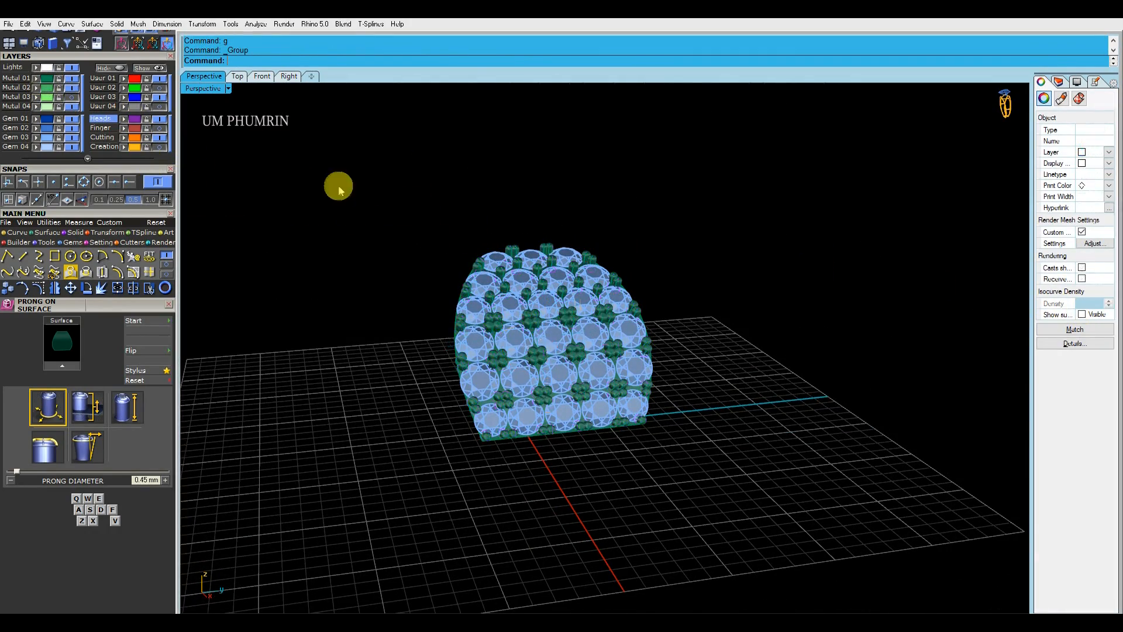
Show the hidden ring parts and join the extracted pavé surface back to the band.
{"action": "right_click_drag", "start_coordinate": [338, 188], "coordinate": [393, 202]}
{"action": "left_click", "coordinate": [151, 68]}
{"action": "right_click_drag", "start_coordinate": [578, 267], "coordinate": [670, 245]}
{"action": "scroll", "coordinate": [576, 306], "scroll_direction": "up", "scroll_amount": 10}
{"action": "left_click", "coordinate": [576, 305]}
{"action": "scroll", "coordinate": [576, 305], "scroll_direction": "down", "scroll_amount": 10}
{"action": "scroll", "coordinate": [584, 391], "scroll_direction": "down", "scroll_amount": 3}
{"action": "left_click", "coordinate": [602, 358], "text": "shift"}
{"action": "type", "text": "j"}
{"action": "key", "text": "Return"}
{"action": "key", "text": "Escape"}
Delete the pavé stones without prongs on the opposite shoulder.
{"action": "scroll", "coordinate": [589, 315], "scroll_direction": "up", "scroll_amount": 5}
{"action": "left_click", "coordinate": [589, 316]}
{"action": "right_click_drag", "start_coordinate": [589, 316], "coordinate": [737, 310]}
{"action": "scroll", "coordinate": [504, 281], "scroll_direction": "up", "scroll_amount": 5}
{"action": "left_click", "coordinate": [510, 239]}
{"action": "key", "text": "Delete"}
{"action": "scroll", "coordinate": [522, 261], "scroll_direction": "down", "scroll_amount": 5}
{"action": "right_click_drag", "start_coordinate": [819, 286], "coordinate": [702, 291]}
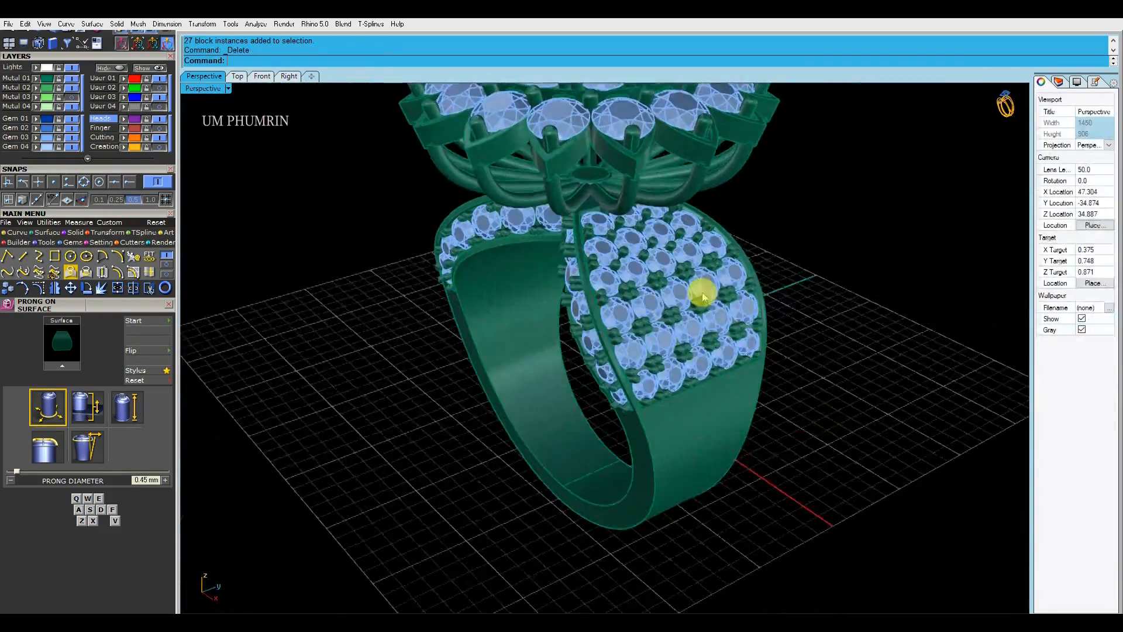
Mirror the pavé stones with their prongs to the opposite shoulder, and save the file.
{"action": "scroll", "coordinate": [702, 291], "scroll_direction": "up", "scroll_amount": 5}
{"action": "left_click", "coordinate": [702, 291]}
{"action": "left_click", "coordinate": [717, 275], "text": "shift"}
{"action": "right_click_drag", "start_coordinate": [597, 315], "coordinate": [739, 331]}
{"action": "left_click", "coordinate": [54, 288]}
{"action": "left_click", "coordinate": [401, 272]}
{"action": "scroll", "coordinate": [456, 284], "scroll_direction": "down", "scroll_amount": 5}
{"action": "right_click_drag", "start_coordinate": [655, 339], "coordinate": [788, 366]}
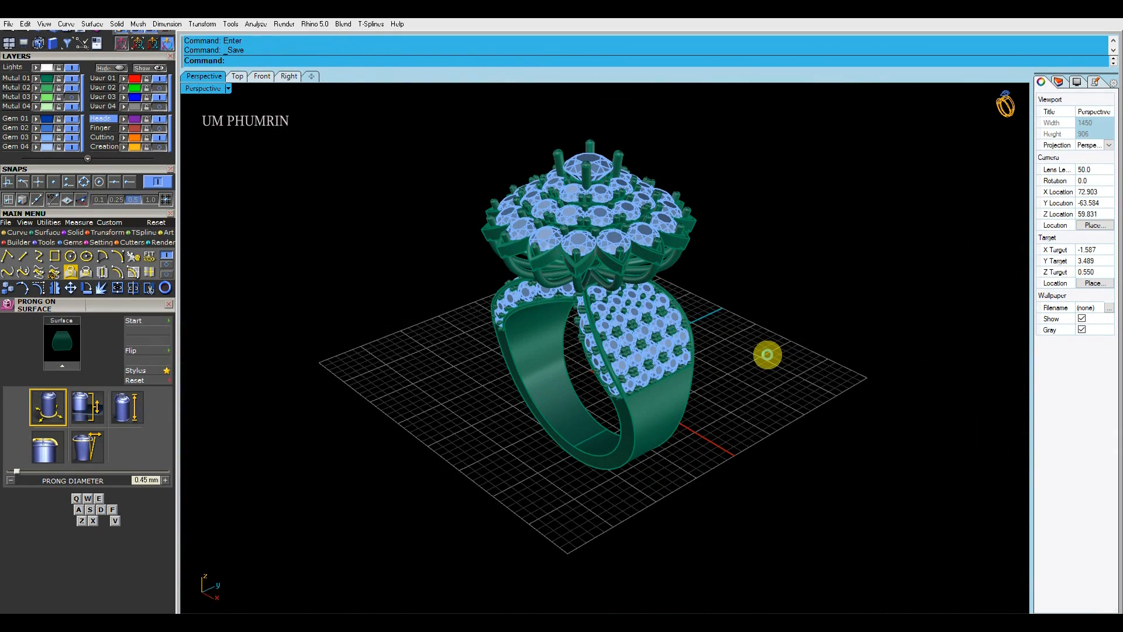
Hide the construction grid and set the display mode to Working Shade.
{"action": "right_click_drag", "start_coordinate": [759, 362], "coordinate": [726, 368]}
{"action": "key", "text": "F7"}
{"action": "left_click", "coordinate": [206, 88]}
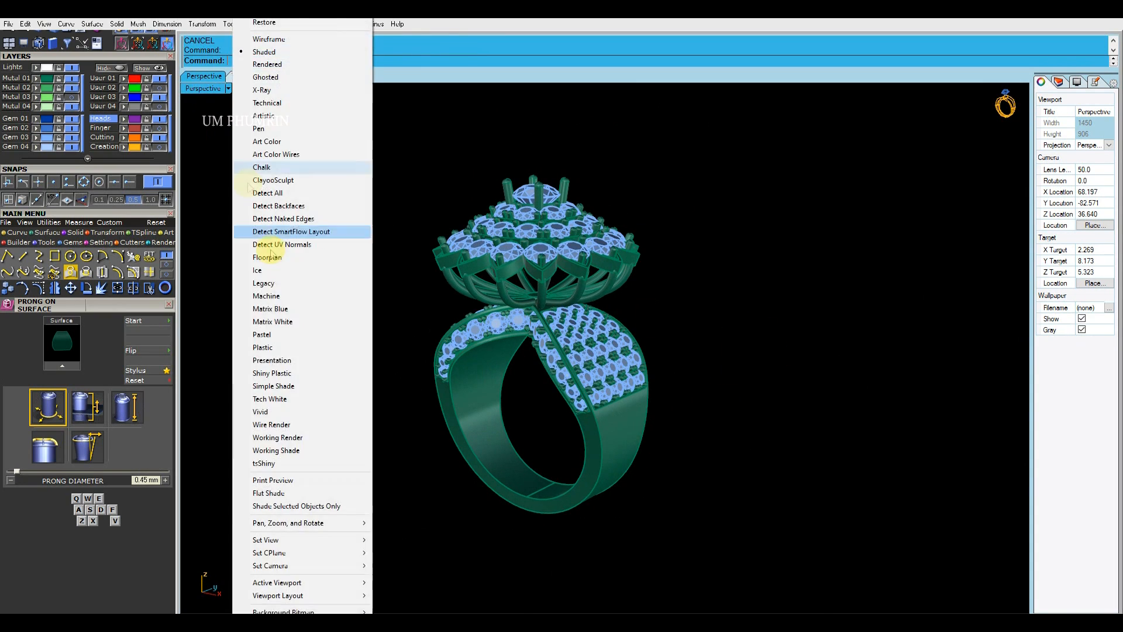
{"action": "left_click", "coordinate": [301, 451]}
{"action": "mouse_move", "coordinate": [498, 409]}
{"action": "right_mouse_down"}
{"action": "mouse_move", "coordinate": [645, 425]}
{"action": "mouse_move", "coordinate": [721, 401]}
{"action": "mouse_move", "coordinate": [727, 386]}
{"action": "mouse_move", "coordinate": [721, 373]}
{"action": "mouse_move", "coordinate": [568, 380]}
{"action": "mouse_move", "coordinate": [585, 399]}
{"action": "right_mouse_up"}
Examine the finished ring in the front, right, top and perspective views.
{"action": "key", "text": "ctrl+F2"}
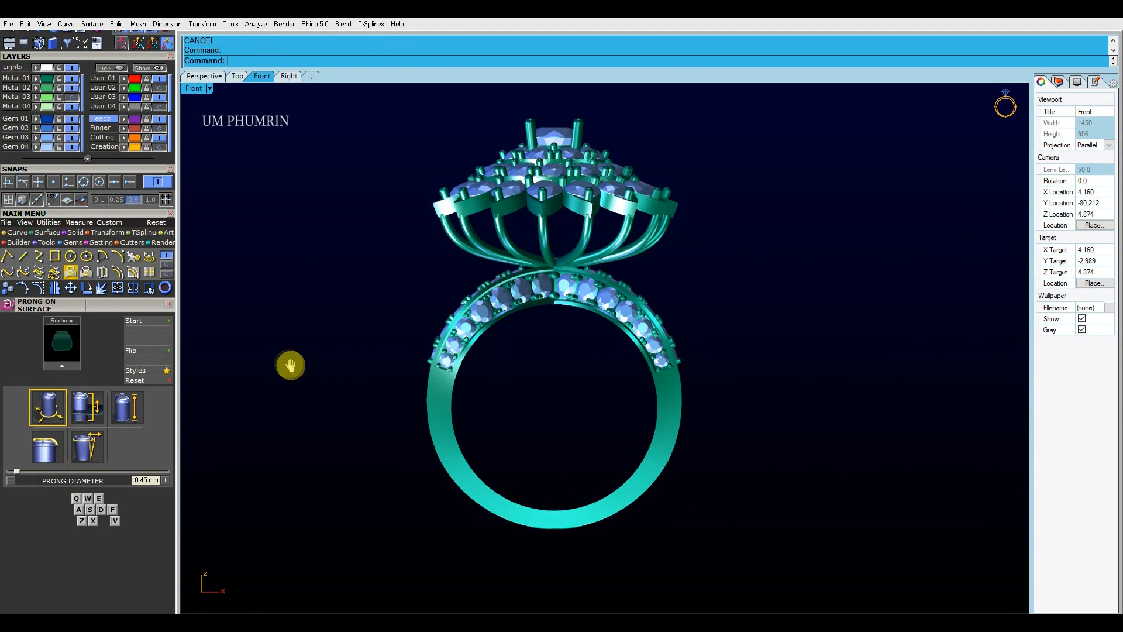
{"action": "right_click_drag", "start_coordinate": [288, 367], "coordinate": [304, 369]}
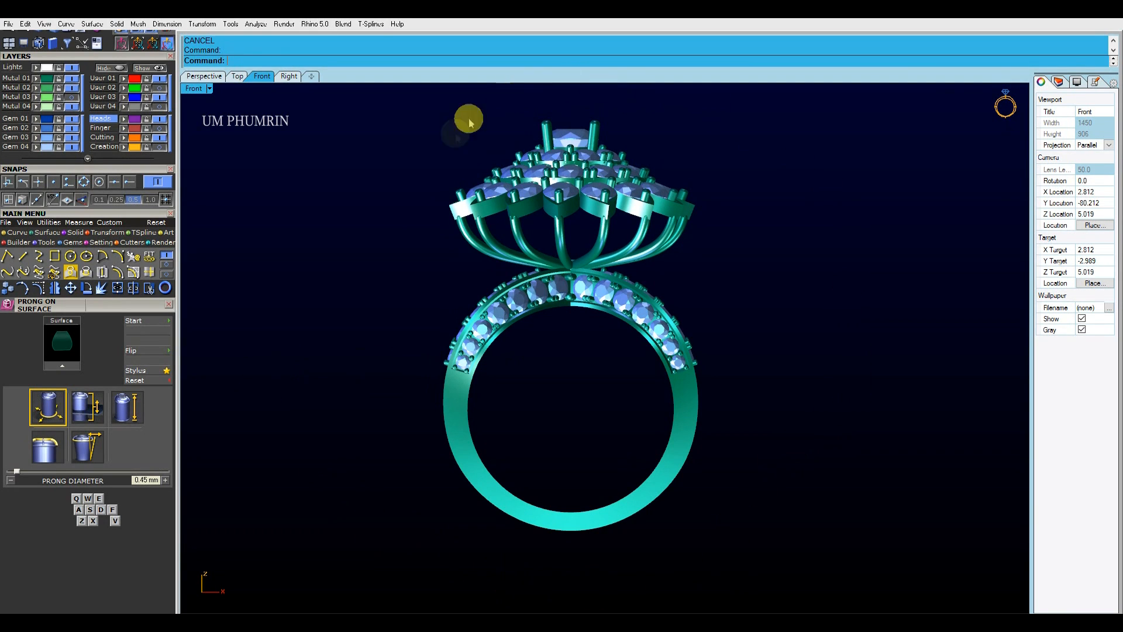
{"action": "left_click", "coordinate": [292, 76]}
{"action": "right_click_drag", "start_coordinate": [270, 163], "coordinate": [267, 156]}
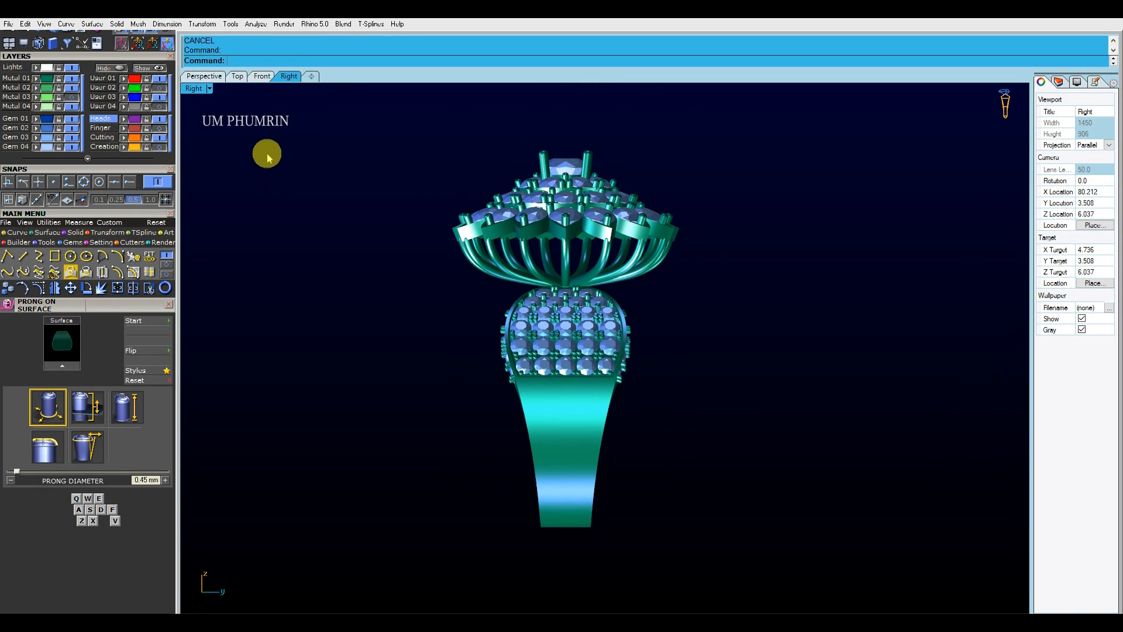
{"action": "left_click", "coordinate": [237, 78]}
{"action": "scroll", "coordinate": [304, 188], "scroll_direction": "down", "scroll_amount": 2}
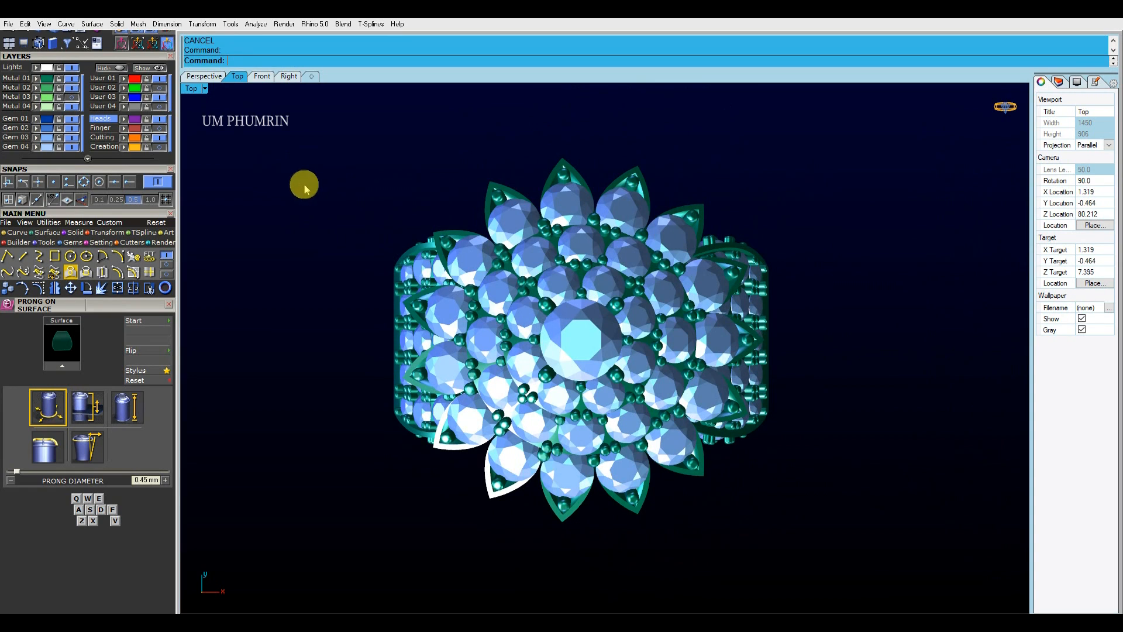
{"action": "left_click", "coordinate": [204, 76]}
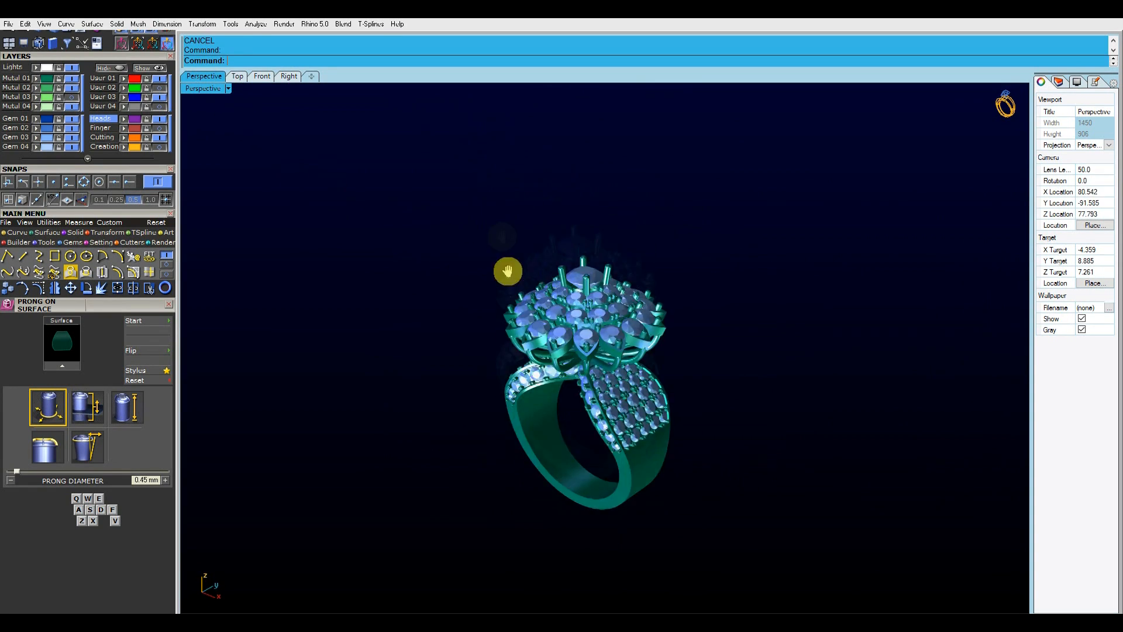
{"action": "scroll", "coordinate": [528, 202], "scroll_direction": "up", "scroll_amount": 2}
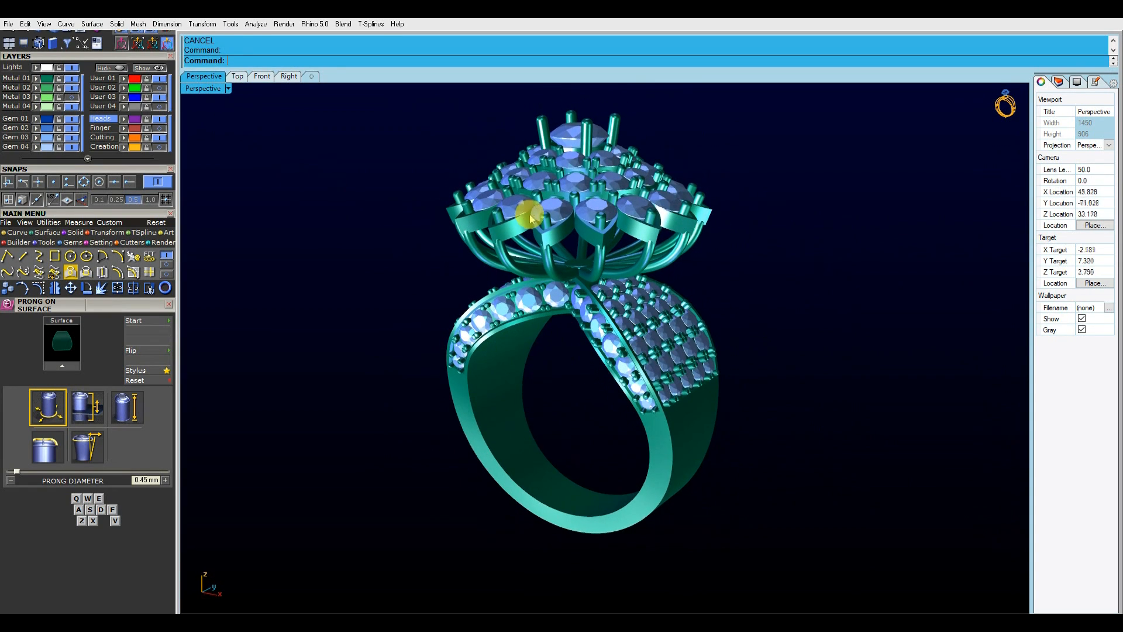
{"action": "right_click_drag", "start_coordinate": [725, 365], "coordinate": [767, 386]}
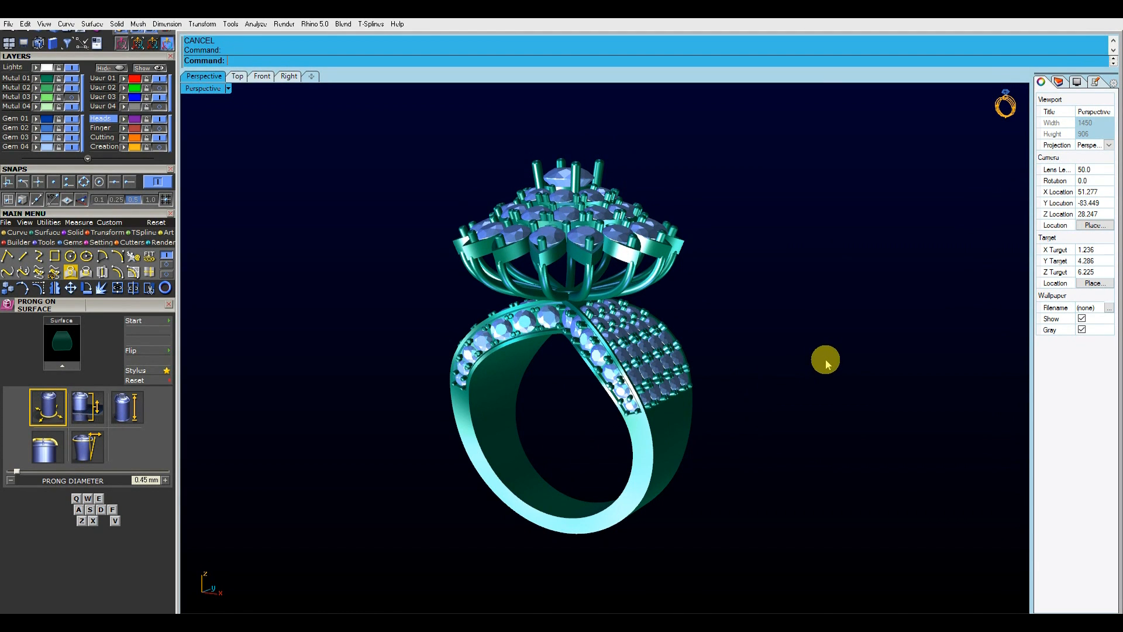
{"action": "right_click_drag", "start_coordinate": [825, 361], "coordinate": [852, 371]}
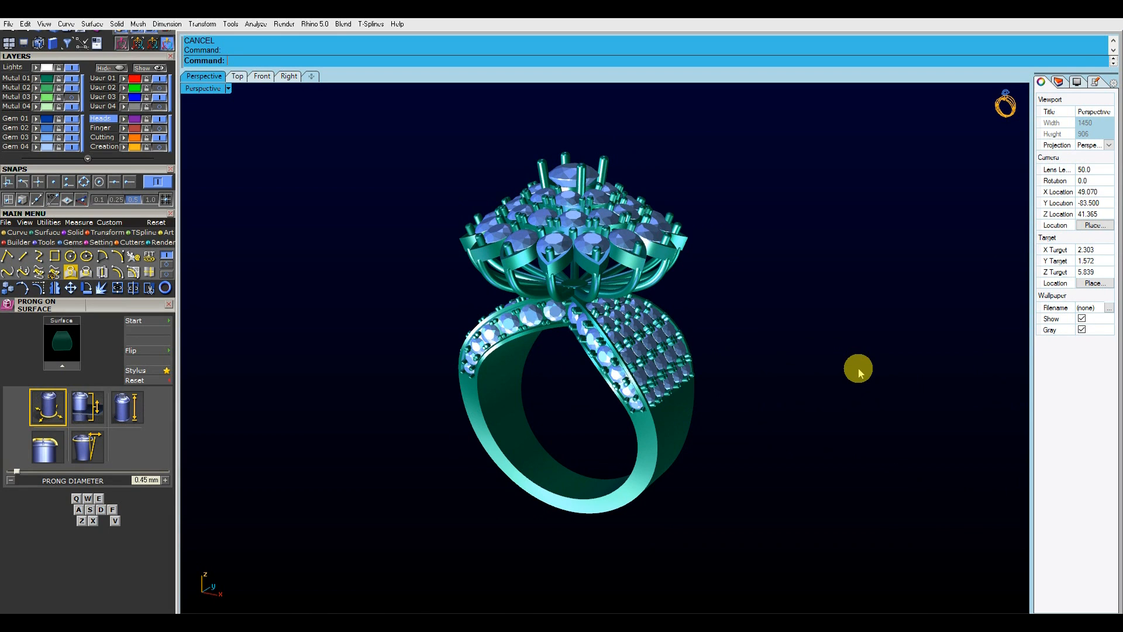